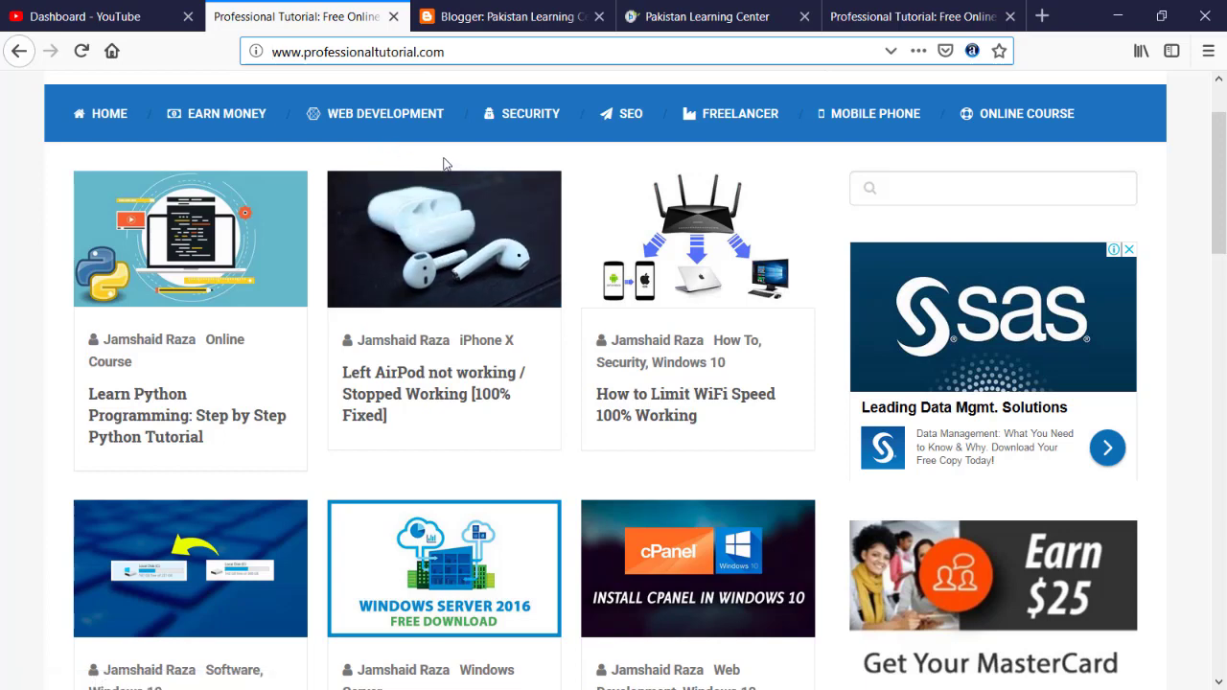
Look through the articles and ads on the professionaltutorial.com home page down to its page navigation
{"action": "scroll", "coordinate": [444, 164], "scroll_direction": "up", "scroll_amount": 2}
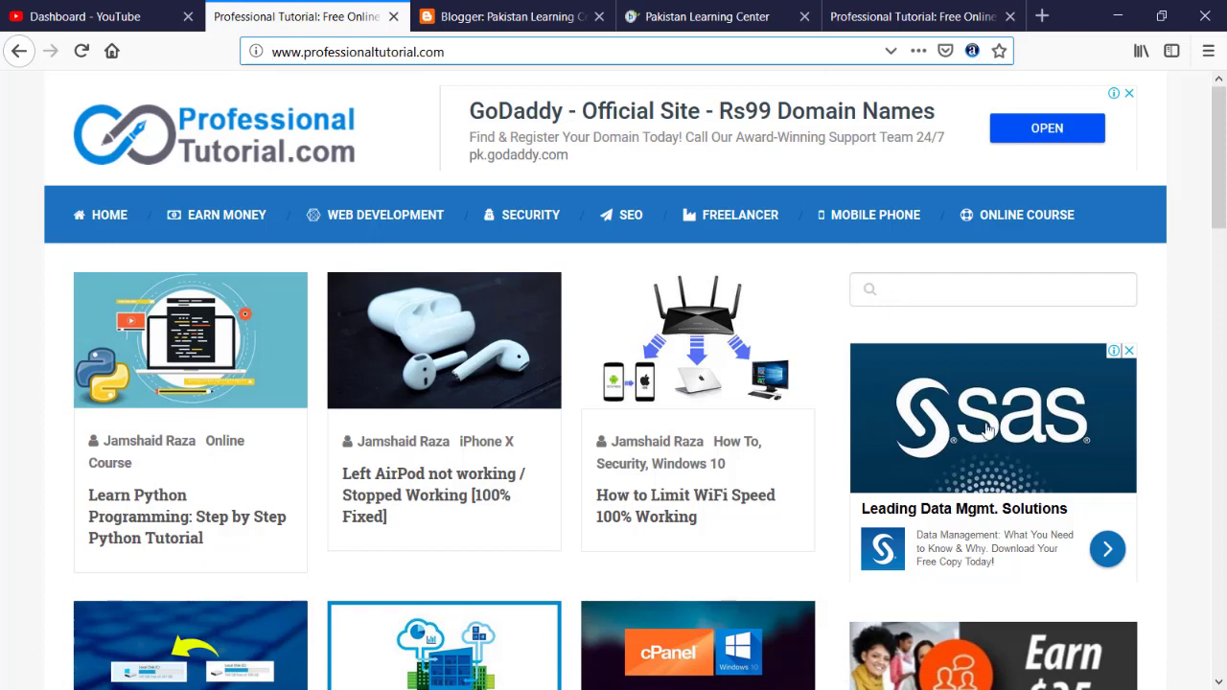
{"action": "scroll", "coordinate": [952, 428], "scroll_direction": "down", "scroll_amount": 4}
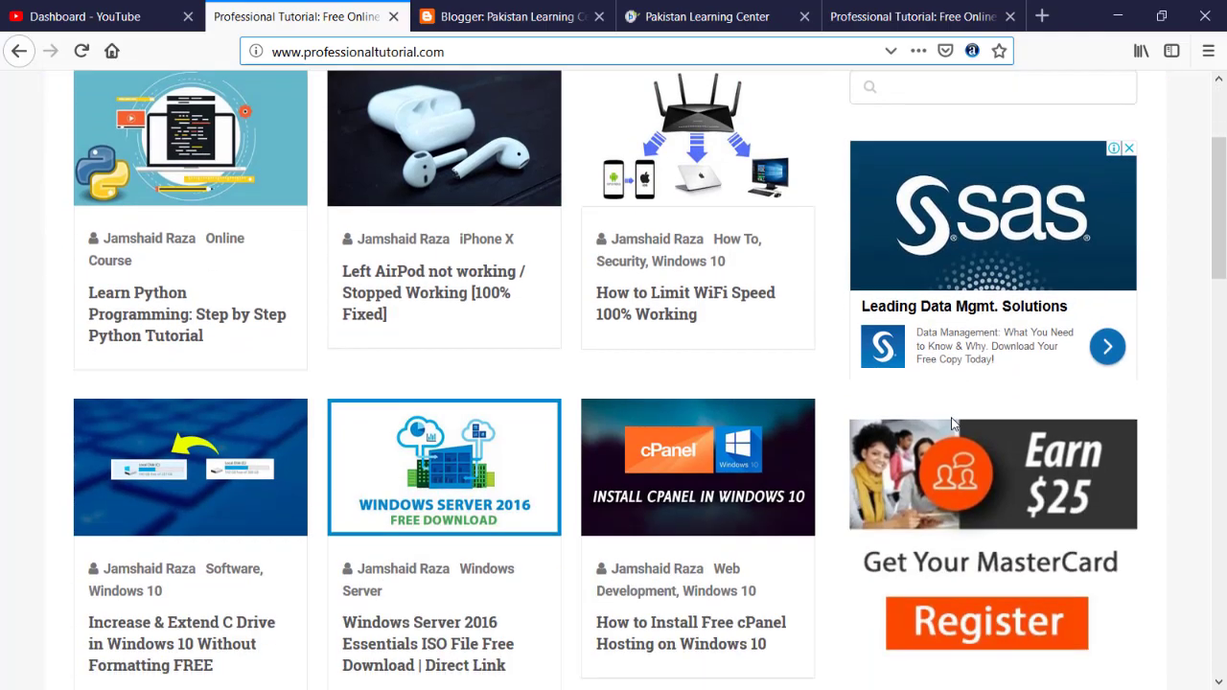
{"action": "scroll", "coordinate": [955, 415], "scroll_direction": "down", "scroll_amount": 9}
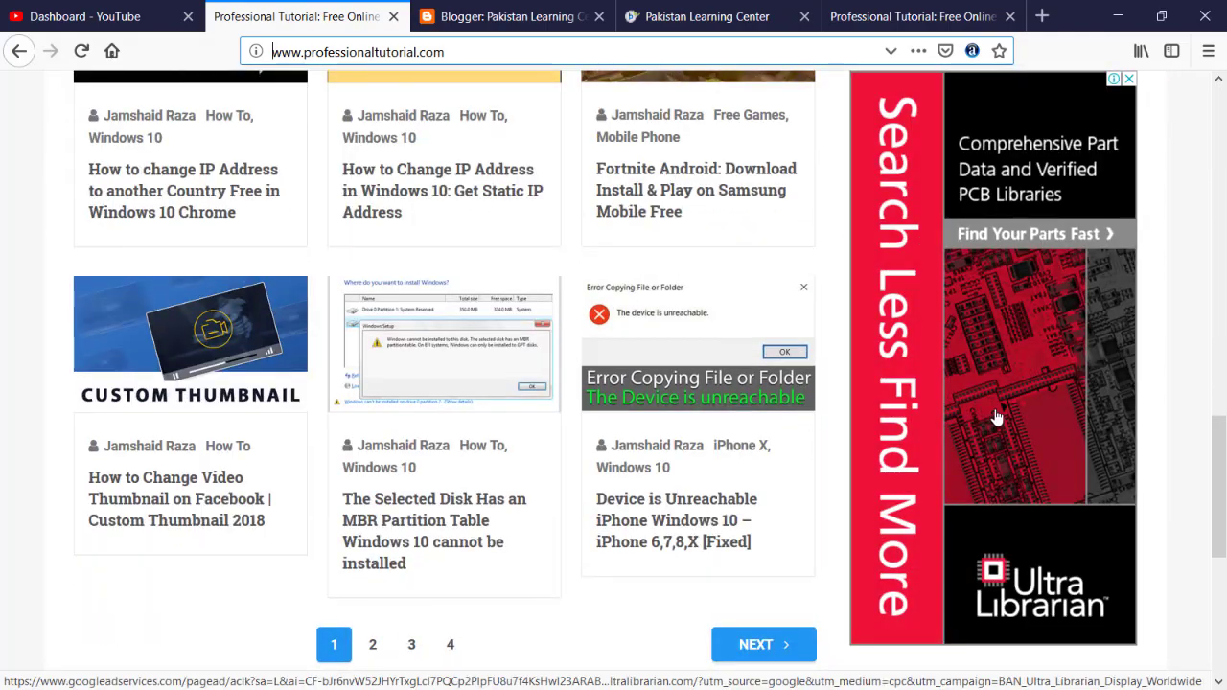
{"action": "scroll", "coordinate": [213, 384], "scroll_direction": "up", "scroll_amount": 8}
{"action": "scroll", "coordinate": [214, 385], "scroll_direction": "up", "scroll_amount": 4}
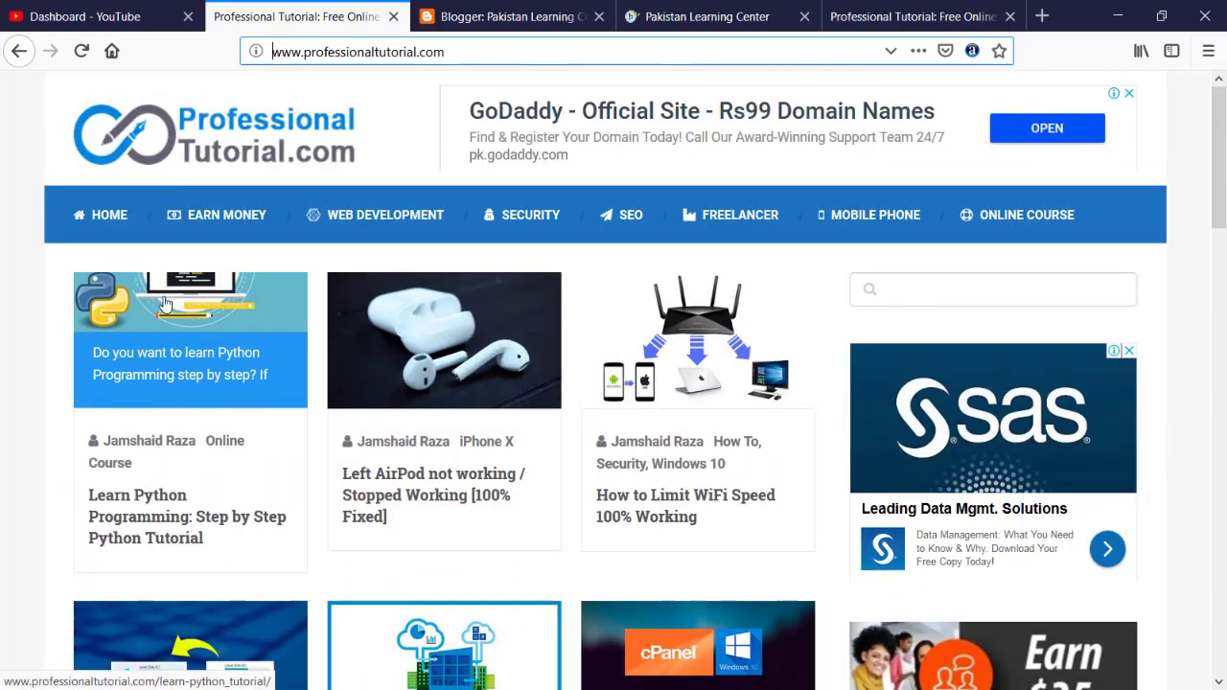
Open the "Learn Python Programming: Step by Step Python Tutorial" article, look through its whole content, and return to the site's home page
{"action": "left_click", "coordinate": [165, 304]}
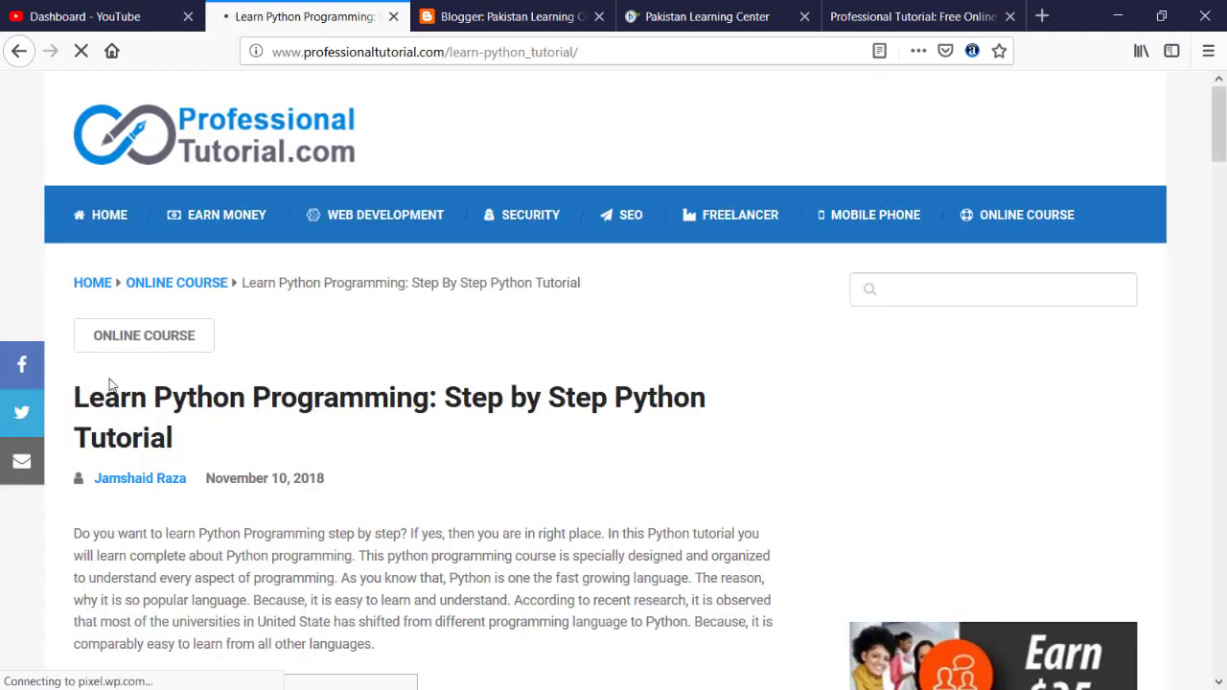
{"action": "scroll", "coordinate": [95, 379], "scroll_direction": "down", "scroll_amount": 4}
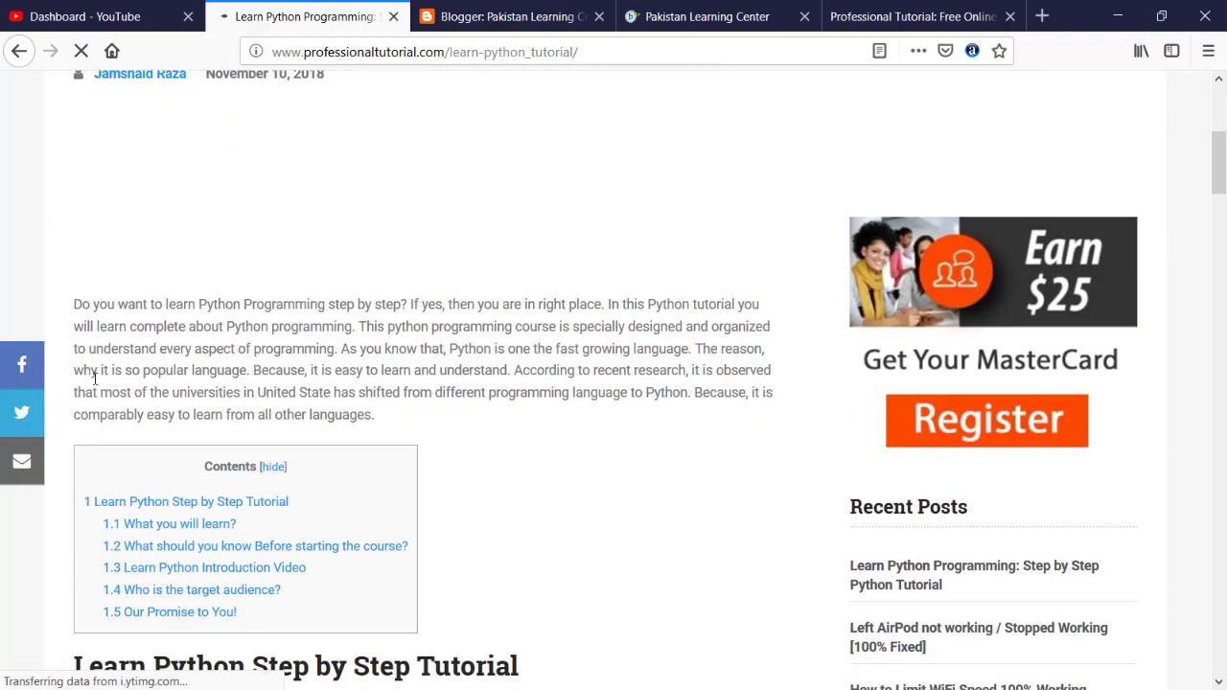
{"action": "scroll", "coordinate": [94, 379], "scroll_direction": "down", "scroll_amount": 15}
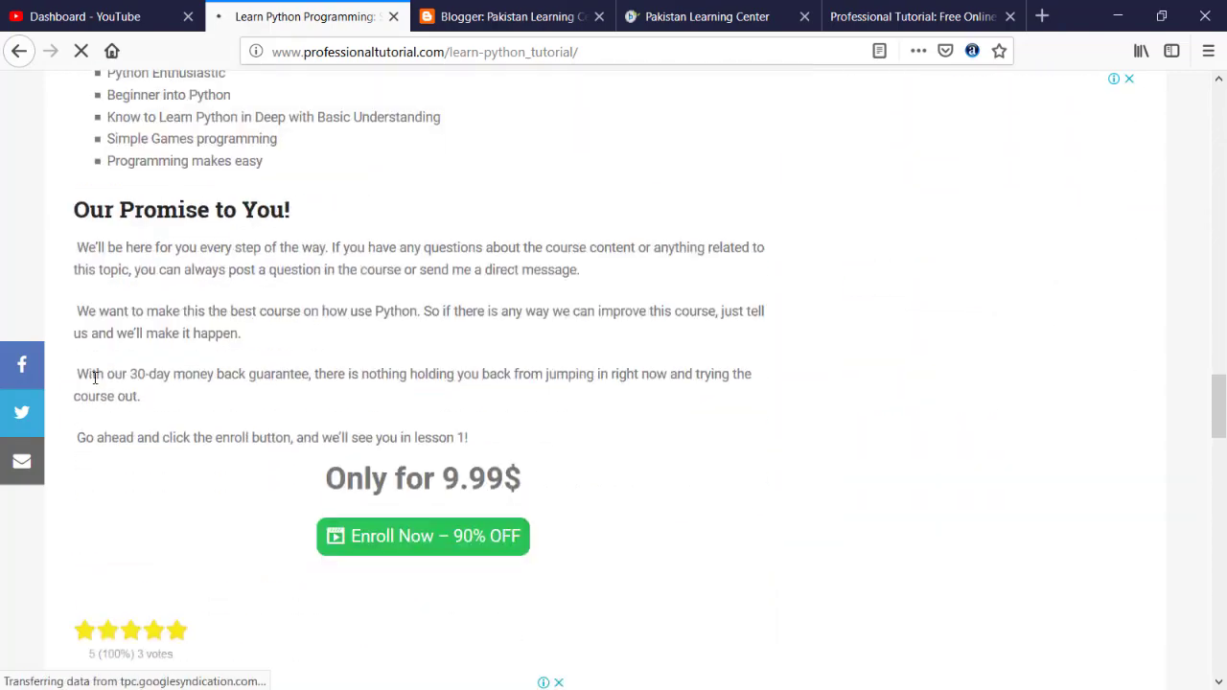
{"action": "scroll", "coordinate": [95, 378], "scroll_direction": "down", "scroll_amount": 3}
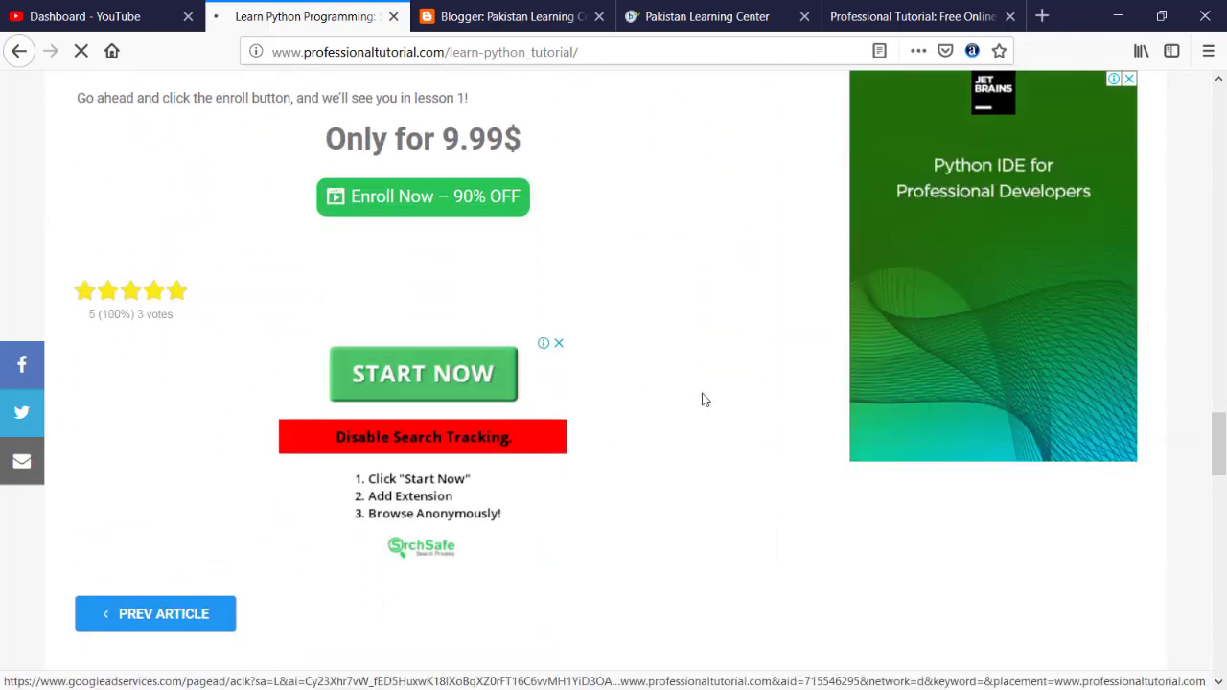
{"action": "scroll", "coordinate": [883, 400], "scroll_direction": "down", "scroll_amount": 6}
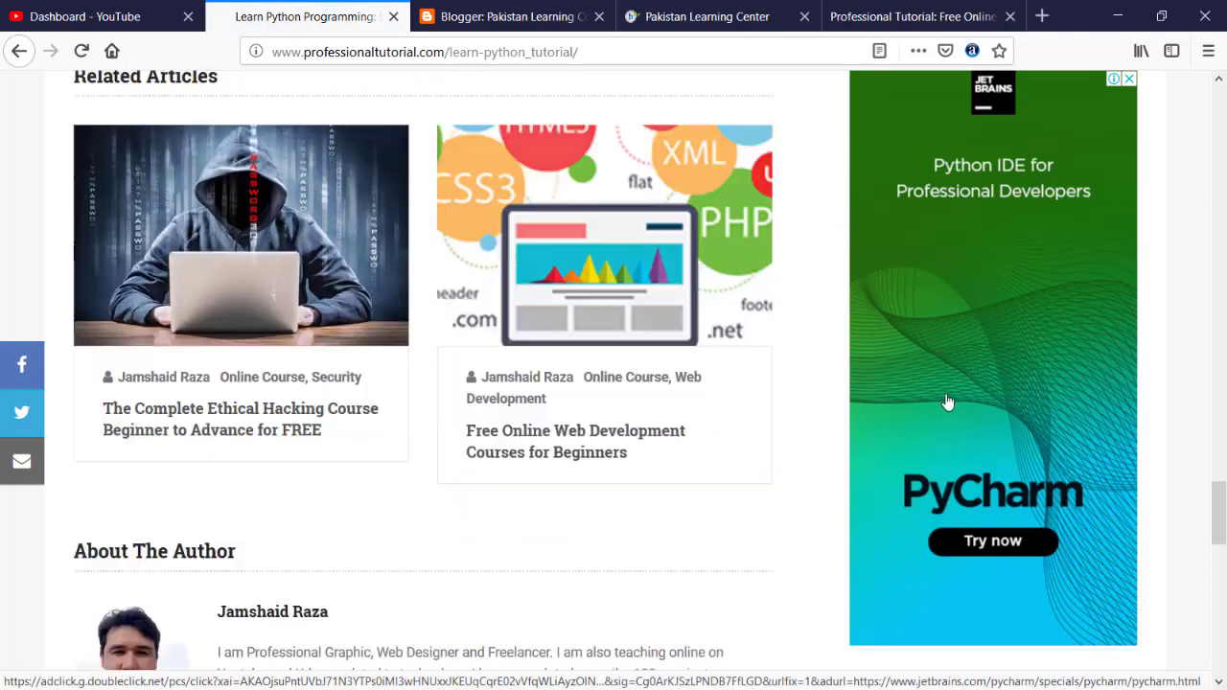
{"action": "scroll", "coordinate": [947, 402], "scroll_direction": "down", "scroll_amount": 8}
{"action": "scroll", "coordinate": [947, 402], "scroll_direction": "up", "scroll_amount": 18}
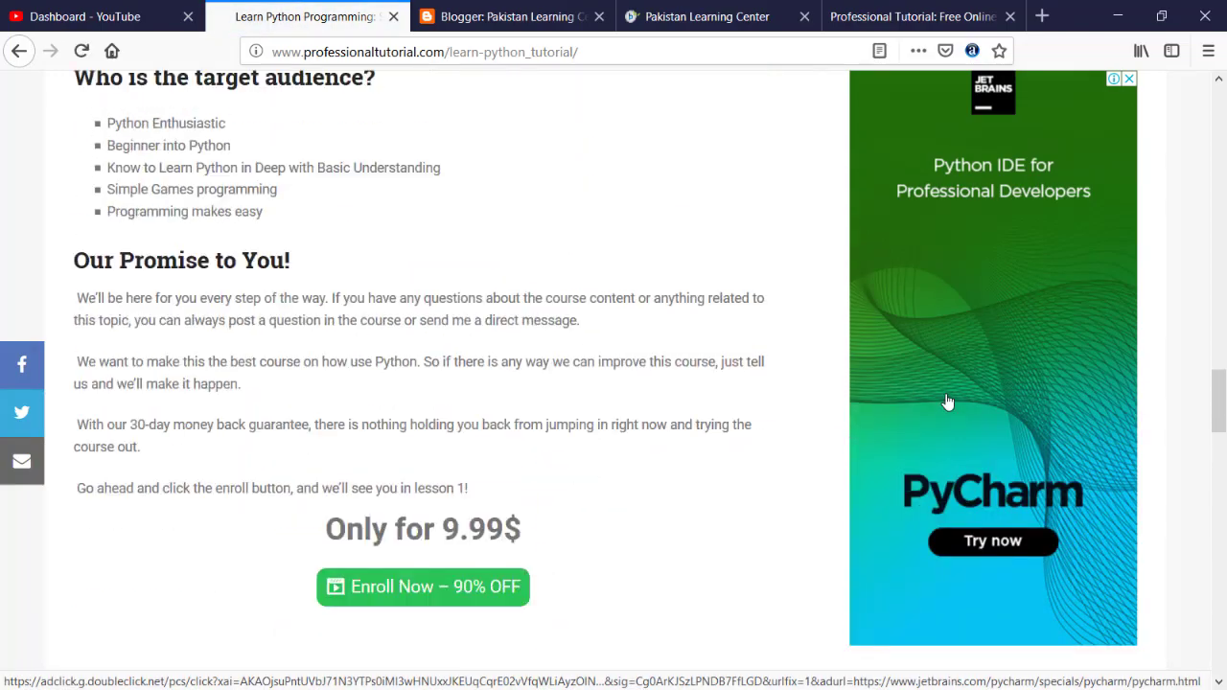
{"action": "scroll", "coordinate": [947, 401], "scroll_direction": "up", "scroll_amount": 15}
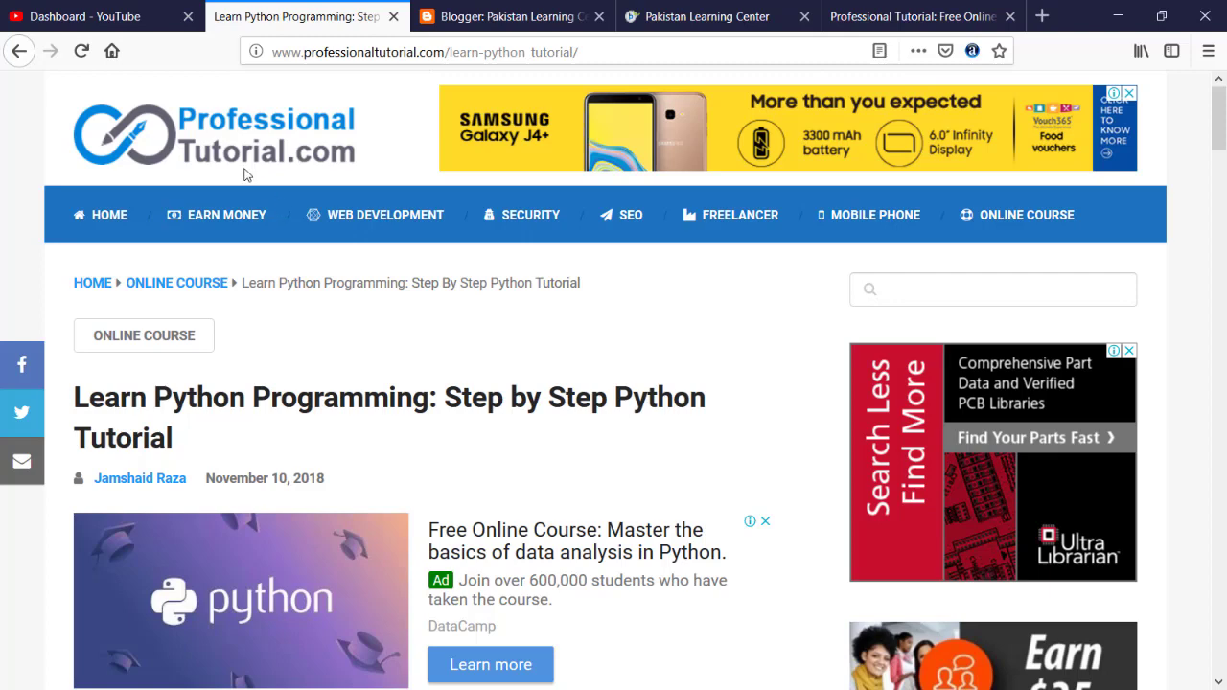
{"action": "left_click", "coordinate": [102, 212]}
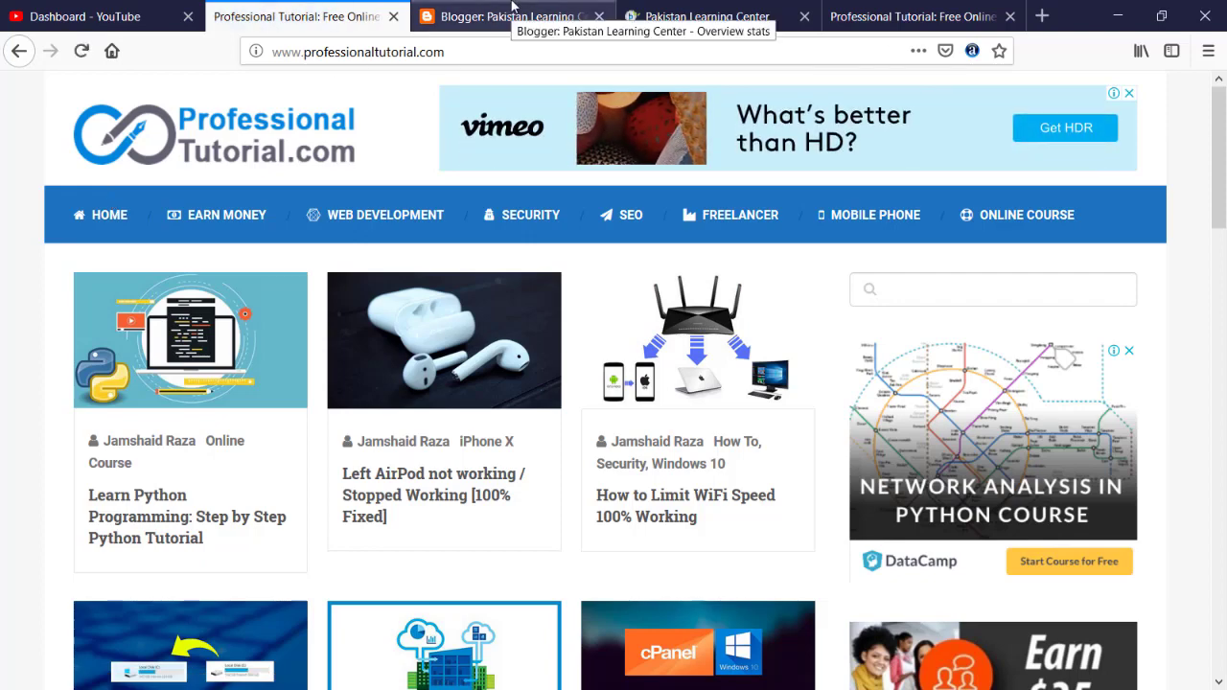
Switch to the Pakistan Learning Center blog and set its page zoom to 110%
{"action": "left_click", "coordinate": [643, 11]}
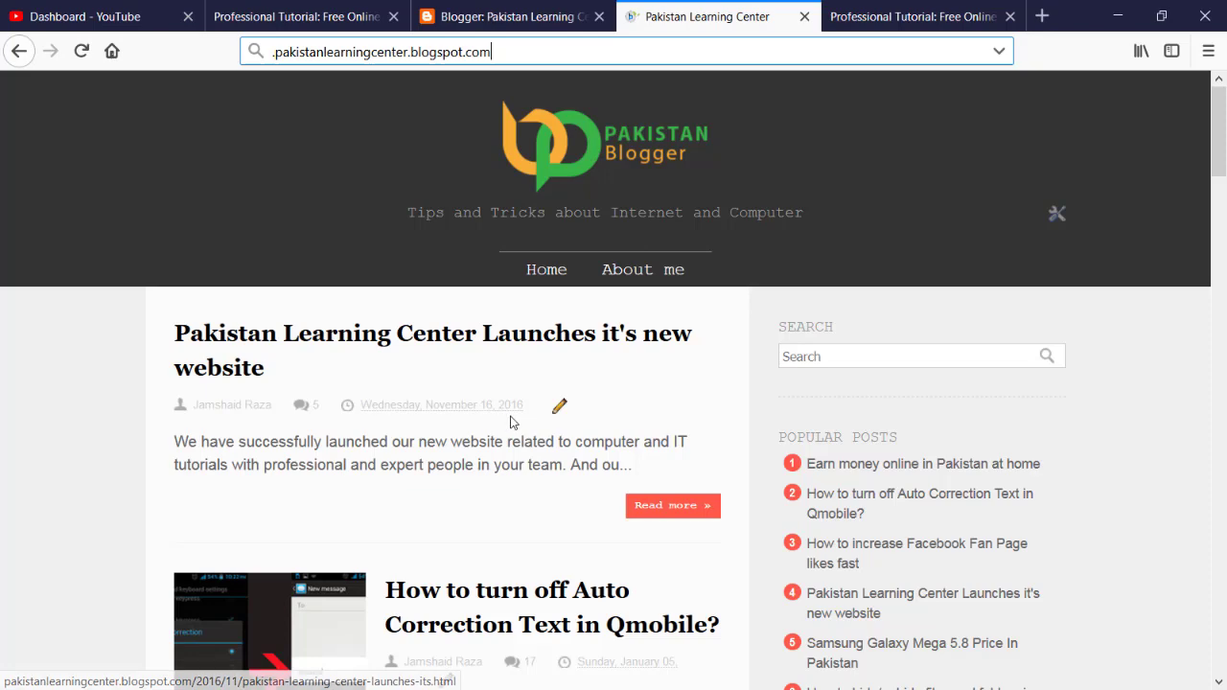
{"action": "key", "text": "ctrl+plus"}
{"action": "key", "text": "ctrl+plus"}
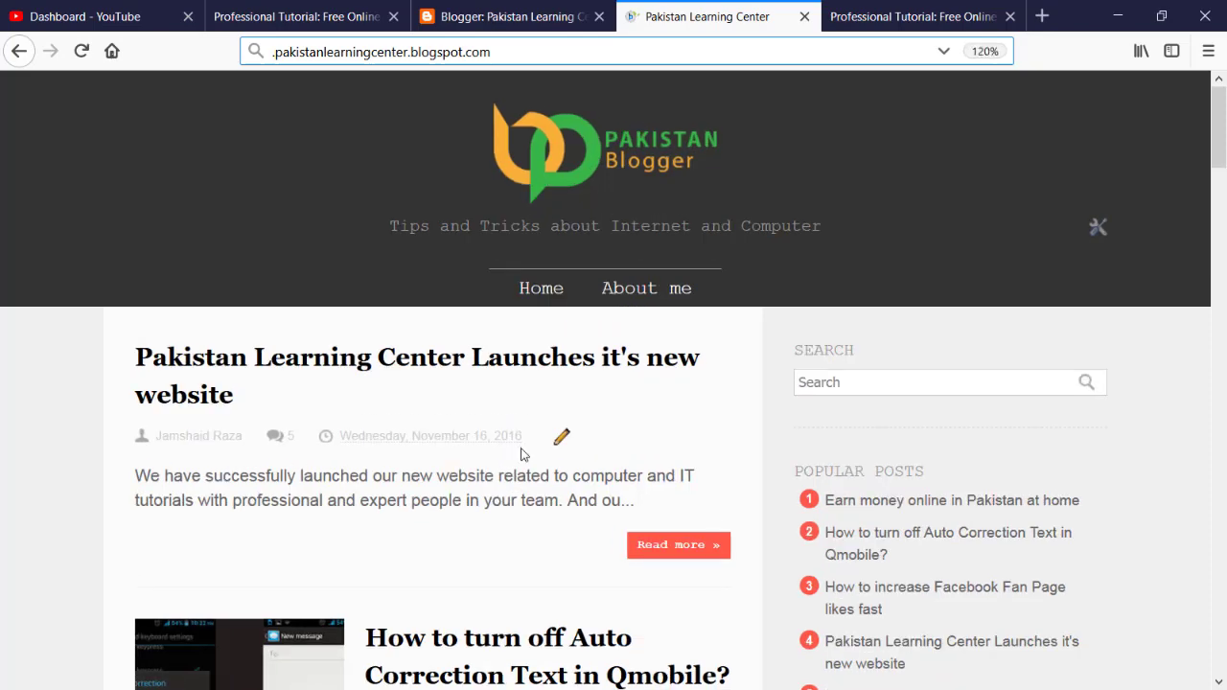
{"action": "scroll", "coordinate": [509, 457], "scroll_direction": "down", "scroll_amount": 2}
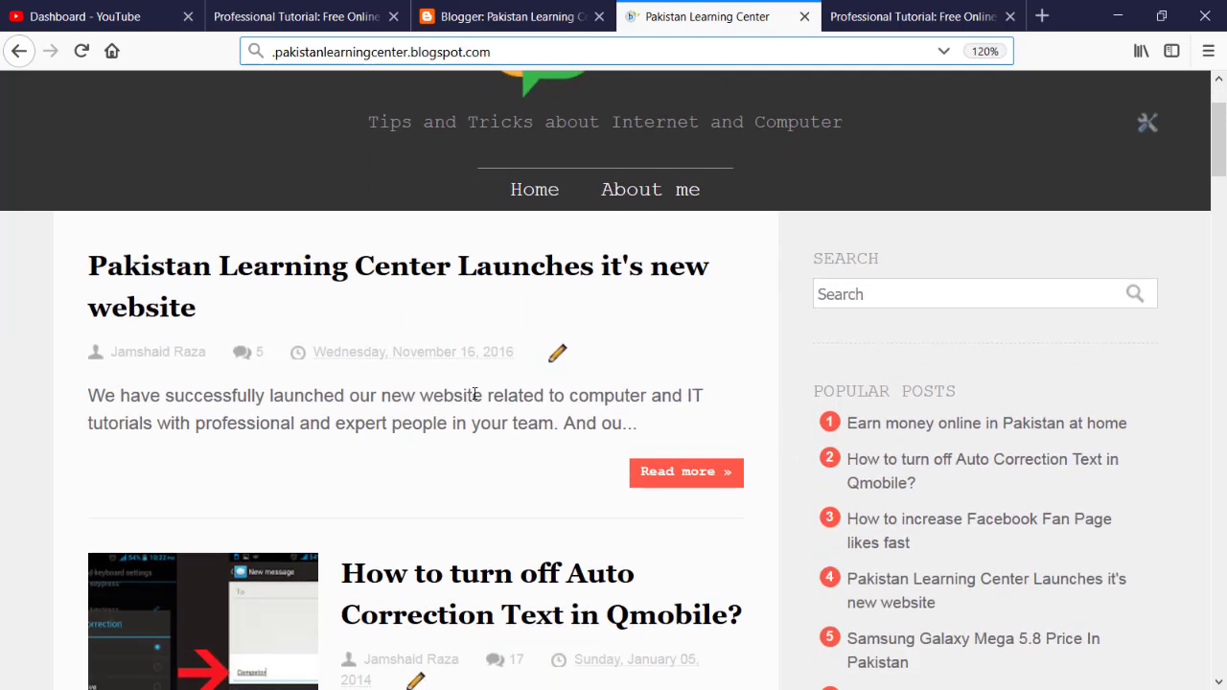
{"action": "key", "text": "ctrl+minus"}
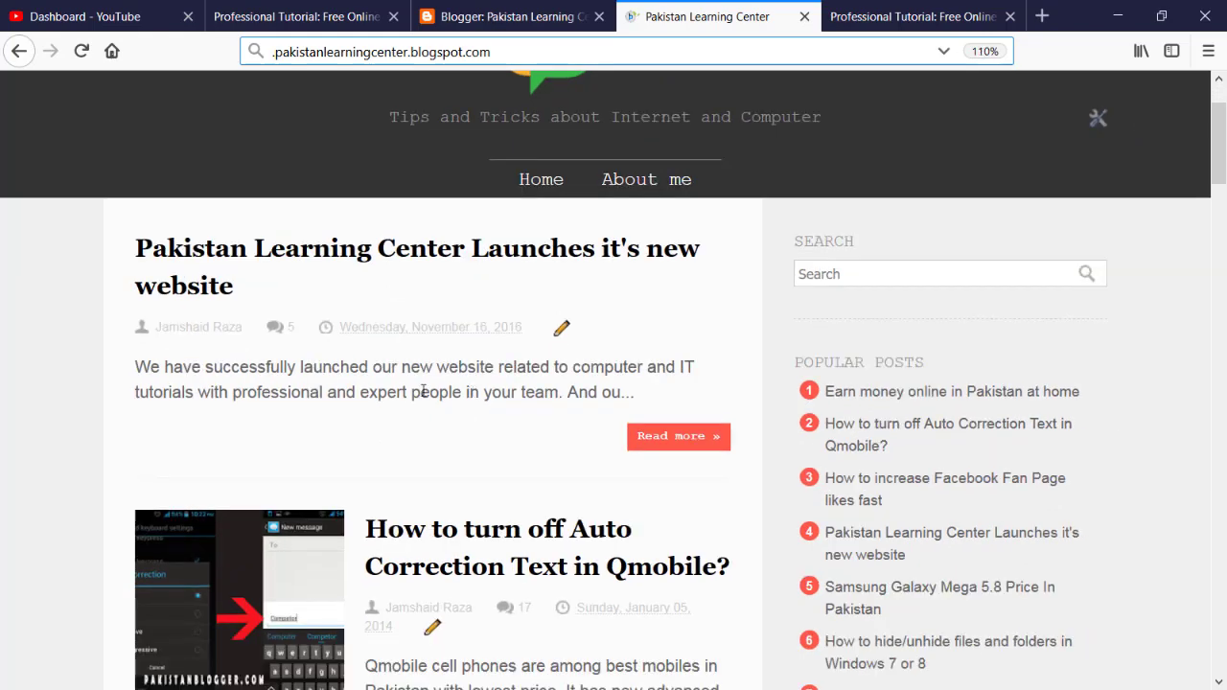
Open the blog post "How to turn off Auto Correction Text in Qmobile?" and read its introductory sections
{"action": "scroll", "coordinate": [406, 401], "scroll_direction": "down", "scroll_amount": 4}
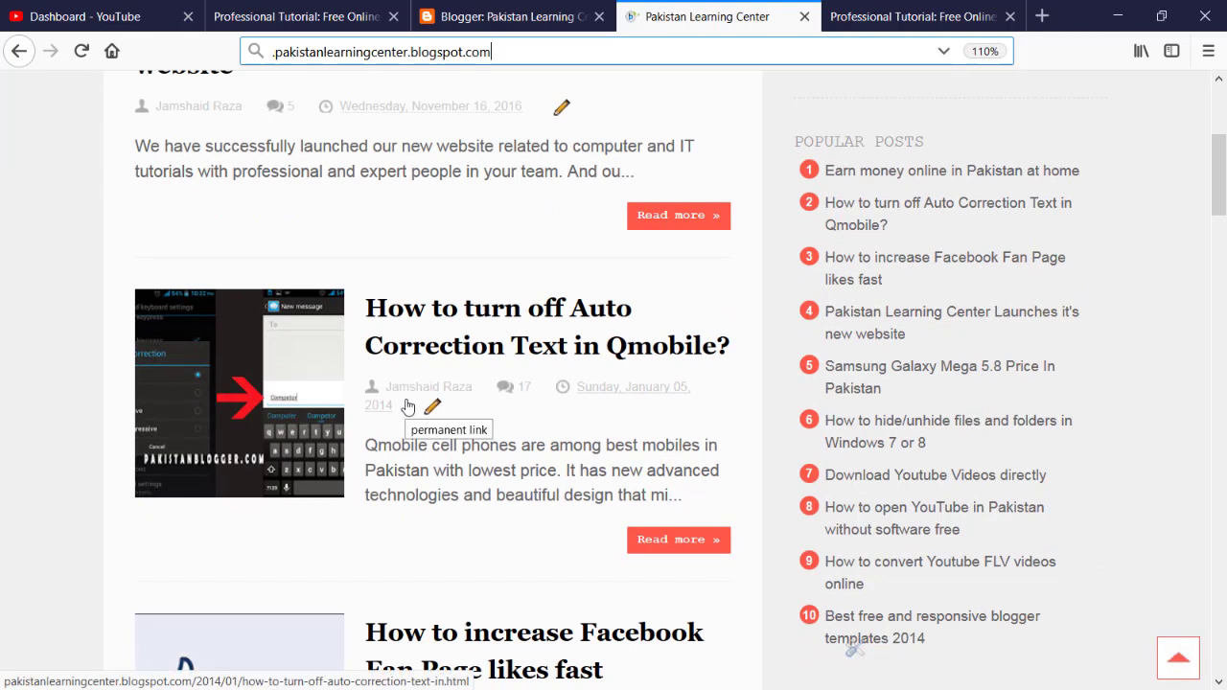
{"action": "scroll", "coordinate": [406, 406], "scroll_direction": "up", "scroll_amount": 2}
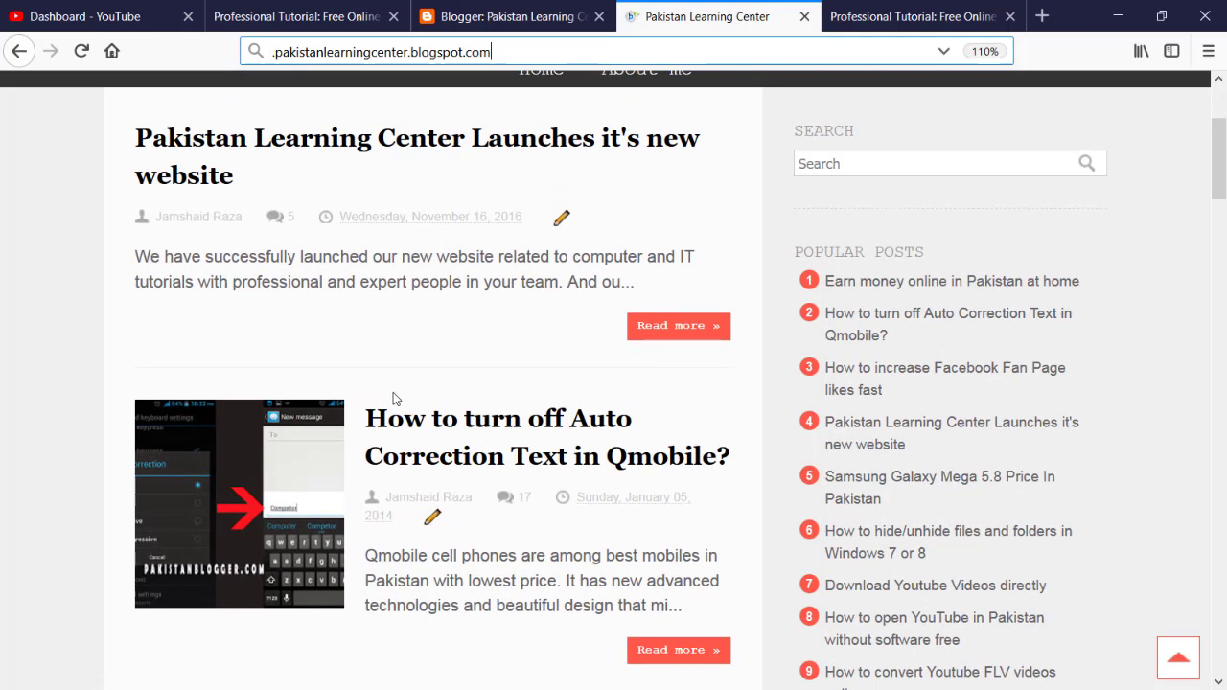
{"action": "left_click", "coordinate": [464, 457]}
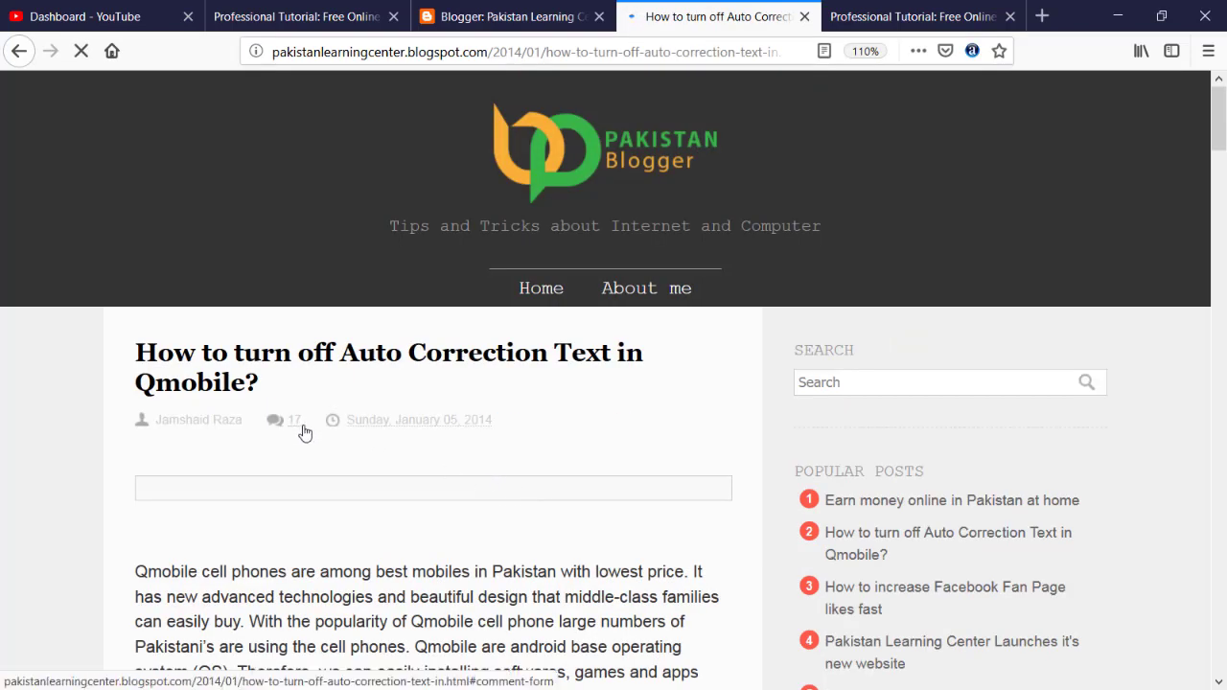
{"action": "scroll", "coordinate": [307, 432], "scroll_direction": "down", "scroll_amount": 3}
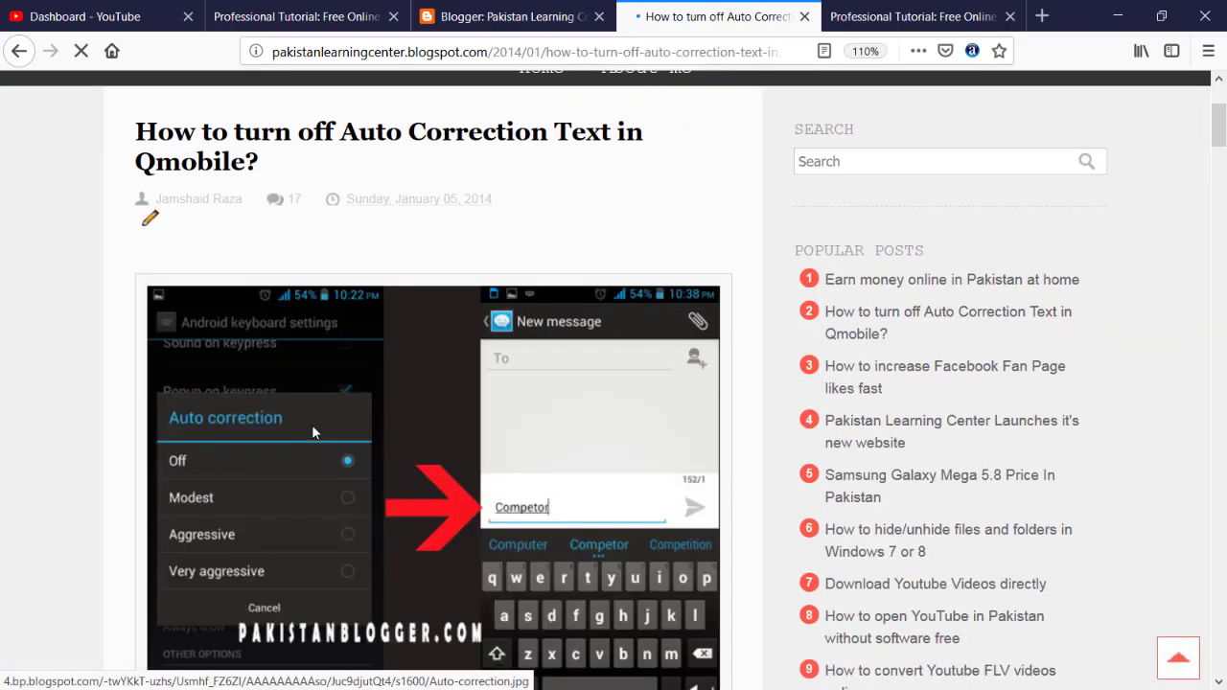
{"action": "scroll", "coordinate": [313, 432], "scroll_direction": "down", "scroll_amount": 7}
{"action": "scroll", "coordinate": [311, 432], "scroll_direction": "down", "scroll_amount": 4}
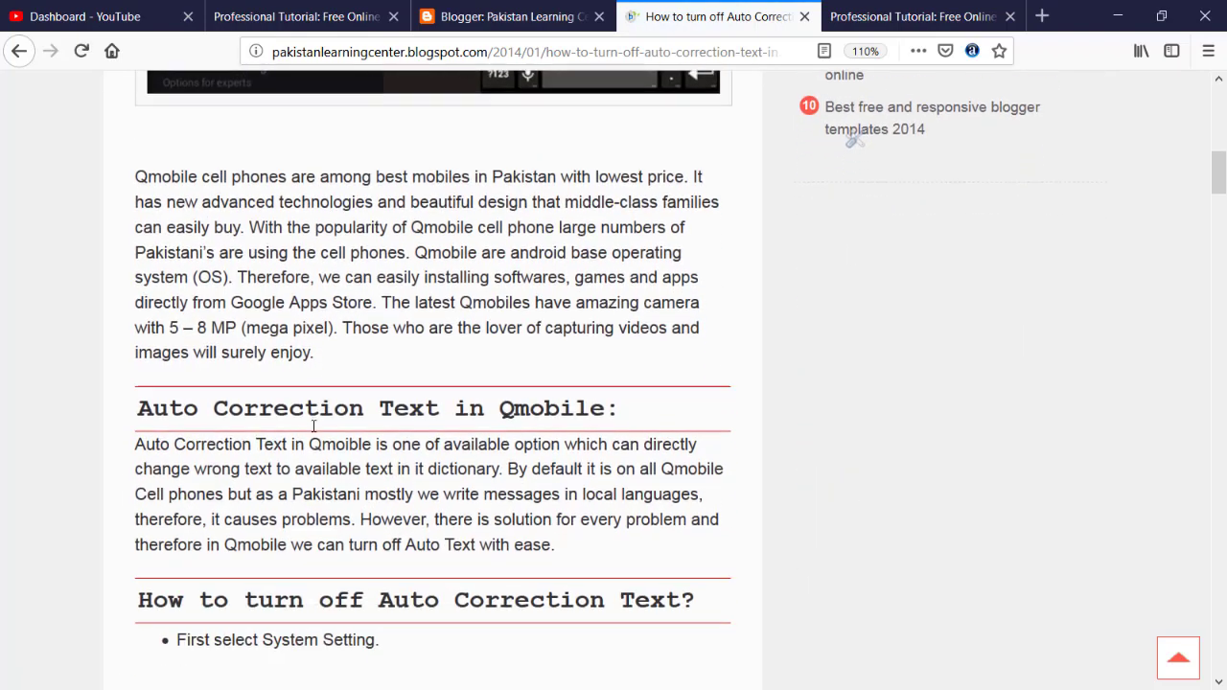
{"action": "scroll", "coordinate": [314, 426], "scroll_direction": "down", "scroll_amount": 2}
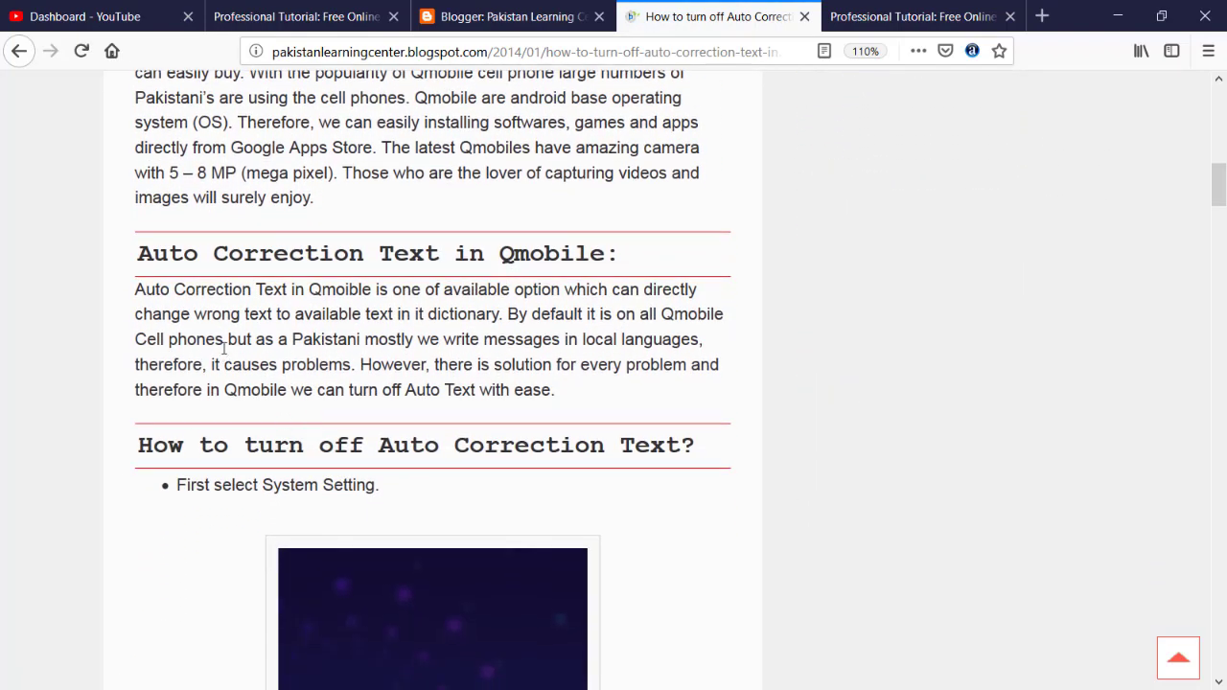
Highlight the blogspot.com part of the post's web address and look through the post's remaining instructions and reader comments
{"action": "left_click_drag", "start_coordinate": [274, 51], "coordinate": [478, 55]}
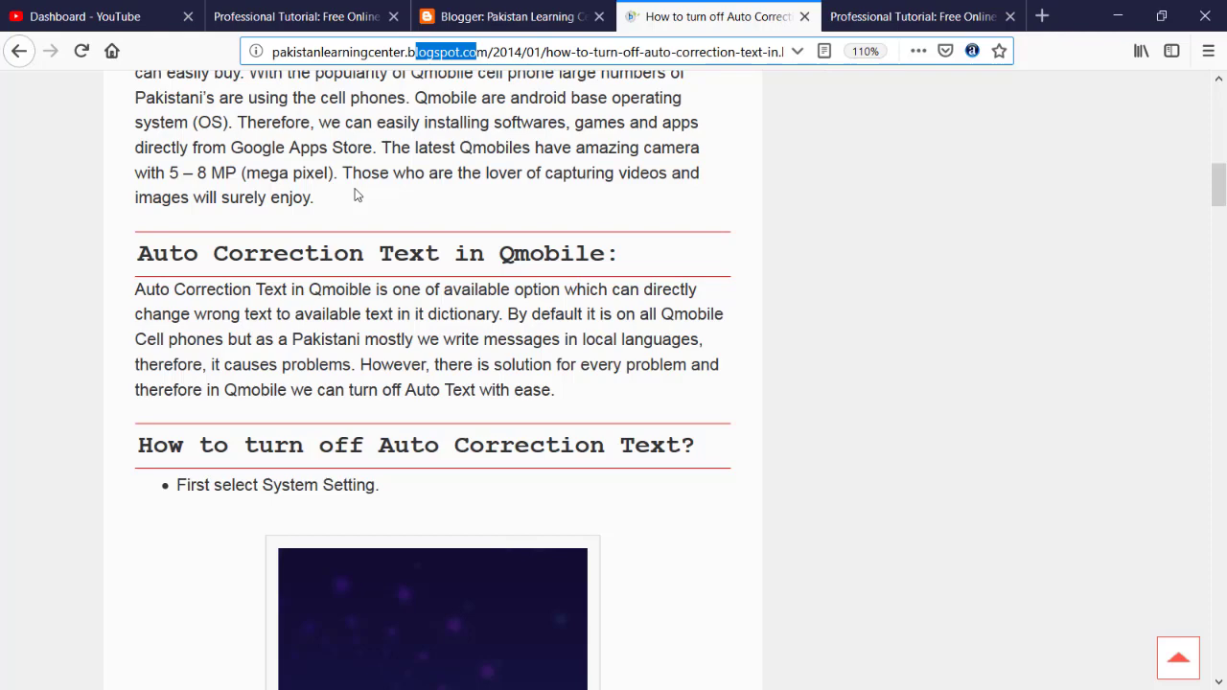
{"action": "scroll", "coordinate": [355, 195], "scroll_direction": "down", "scroll_amount": 3}
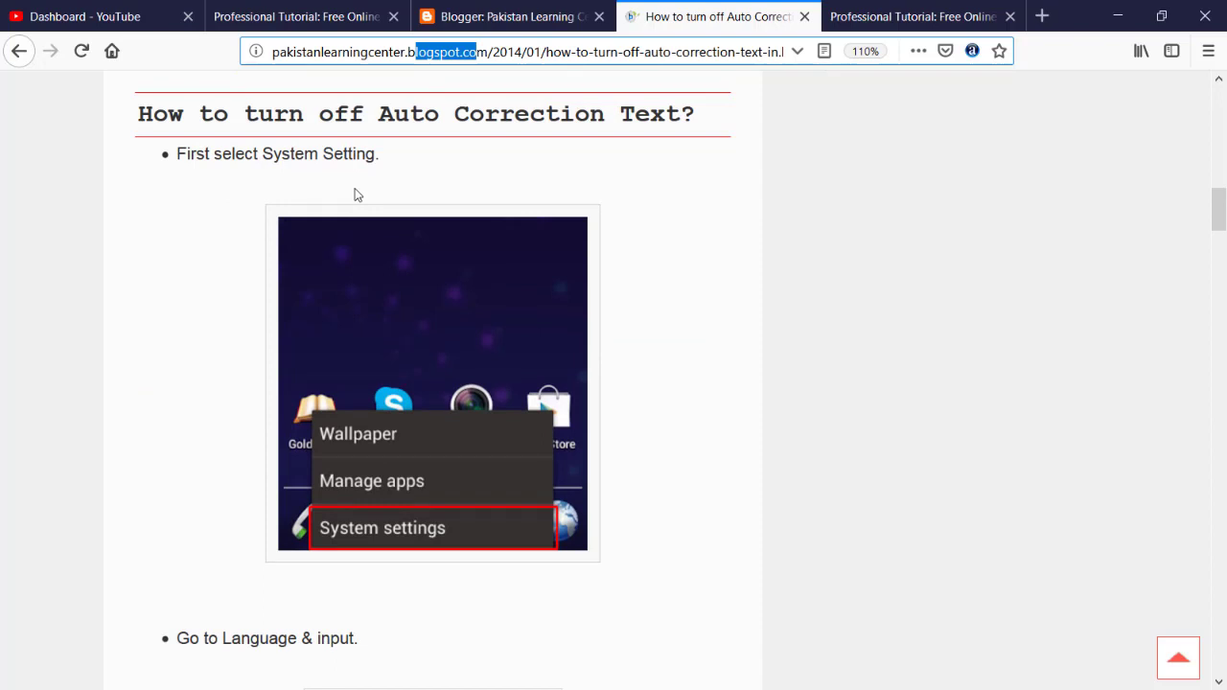
{"action": "scroll", "coordinate": [355, 195], "scroll_direction": "down", "scroll_amount": 20}
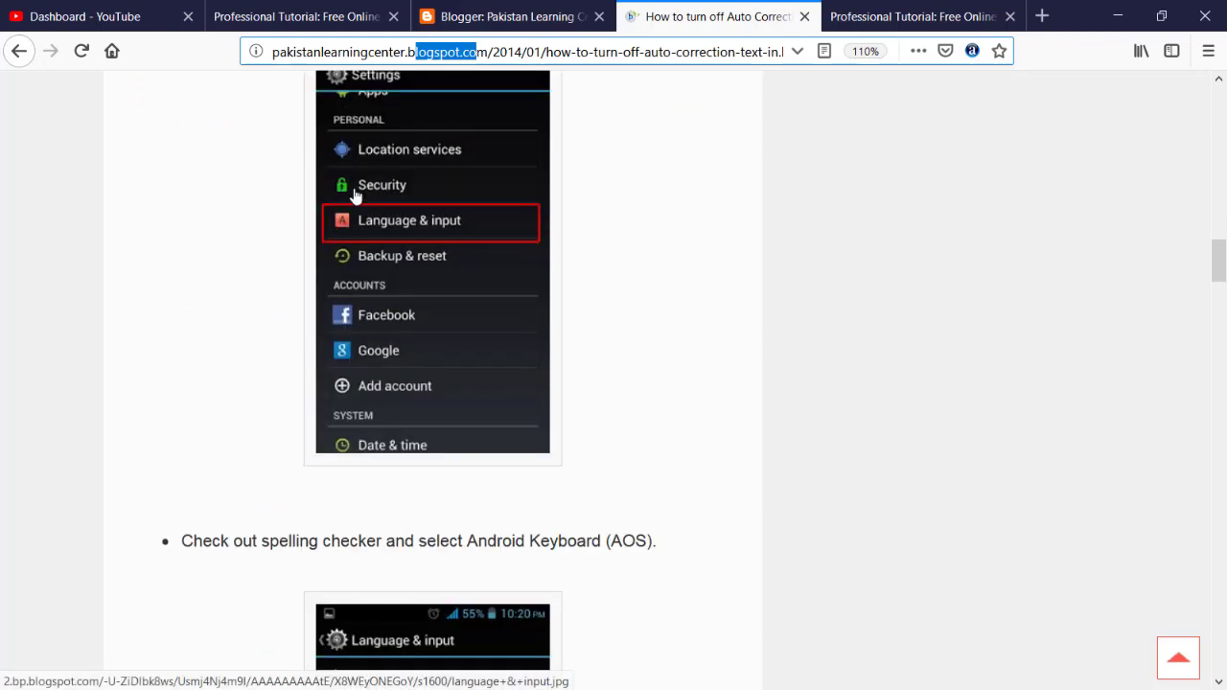
{"action": "scroll", "coordinate": [354, 195], "scroll_direction": "down", "scroll_amount": 5}
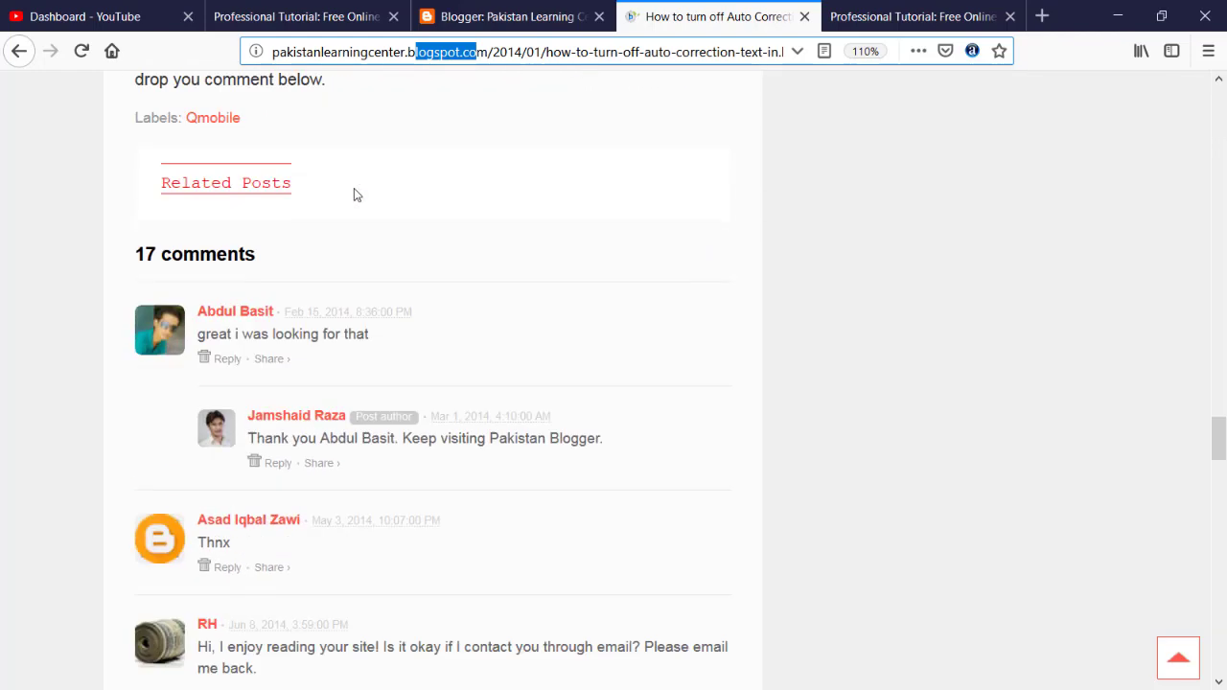
{"action": "scroll", "coordinate": [215, 307], "scroll_direction": "up", "scroll_amount": 3}
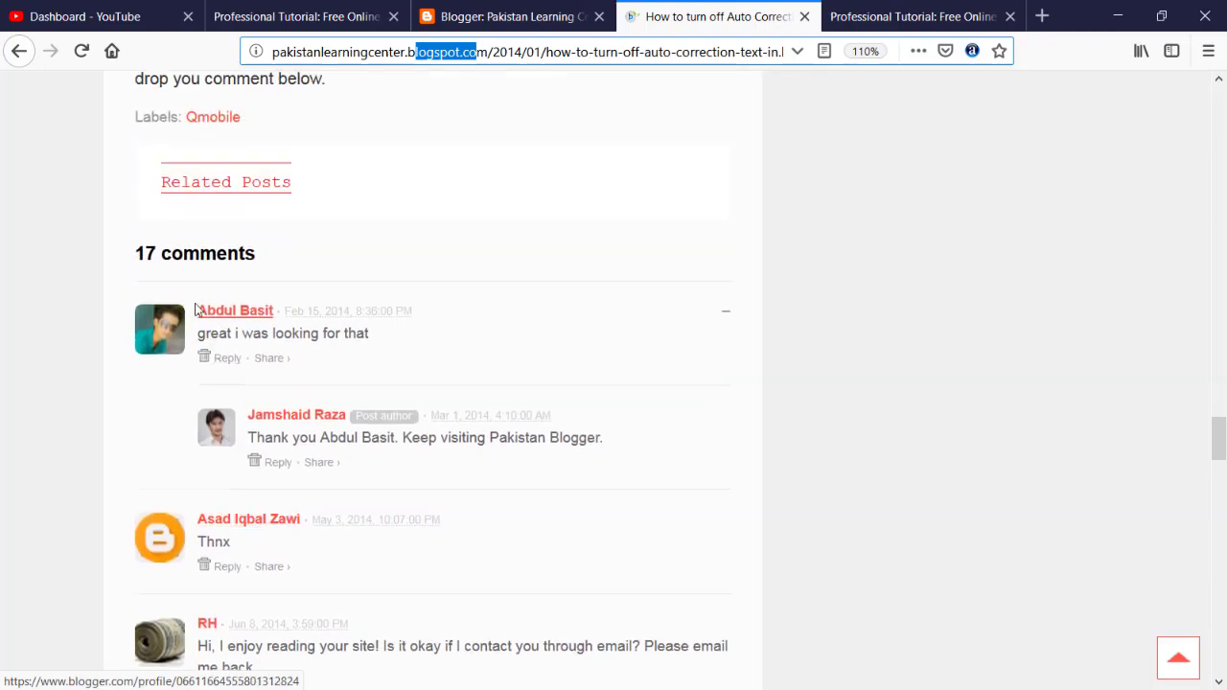
{"action": "scroll", "coordinate": [205, 303], "scroll_direction": "down", "scroll_amount": 20}
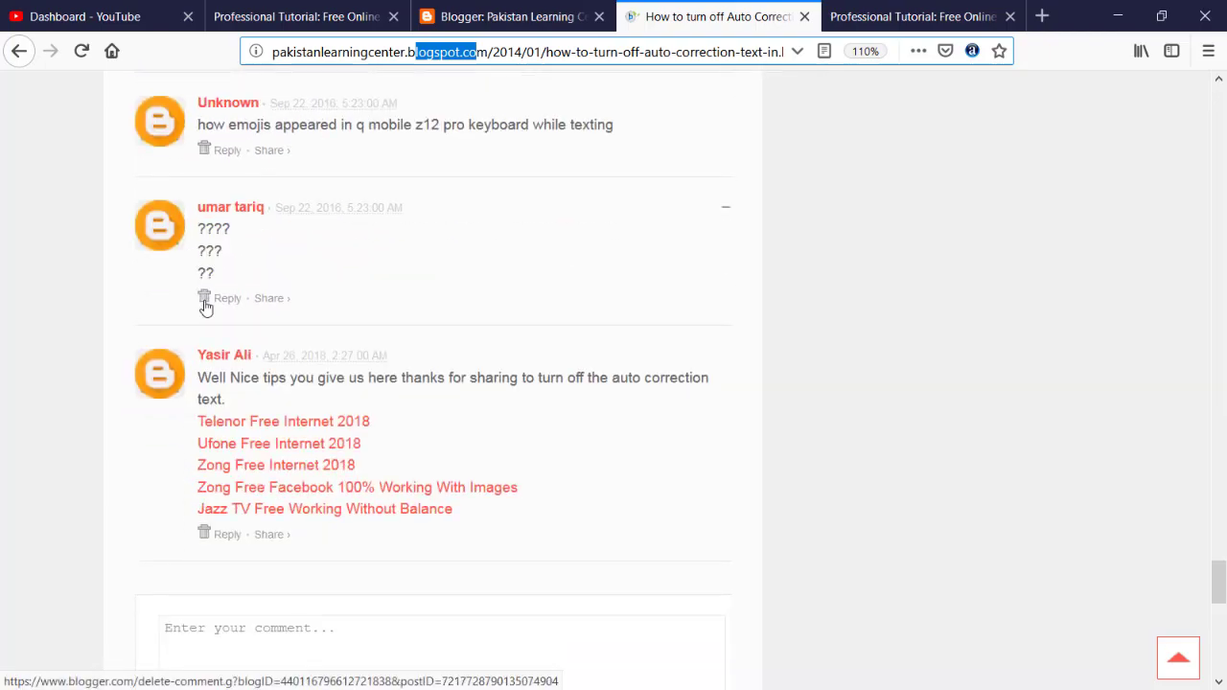
{"action": "scroll", "coordinate": [205, 307], "scroll_direction": "up", "scroll_amount": 20}
{"action": "scroll", "coordinate": [205, 307], "scroll_direction": "up", "scroll_amount": 20}
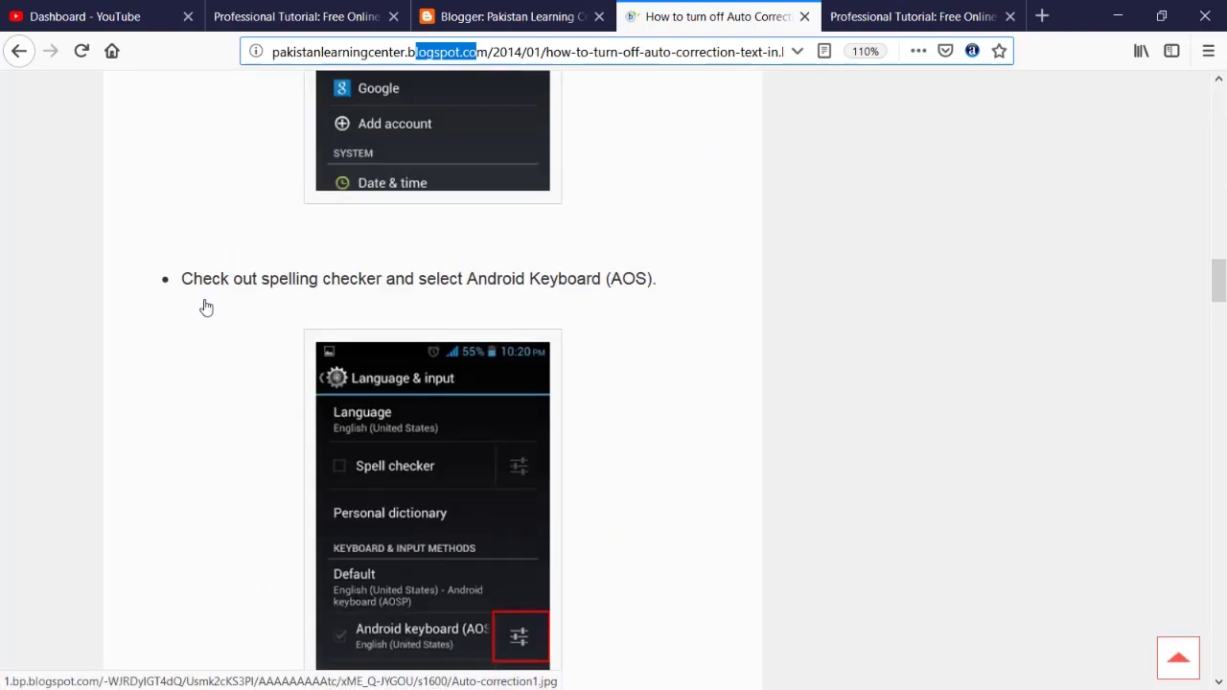
{"action": "scroll", "coordinate": [205, 304], "scroll_direction": "down", "scroll_amount": 1}
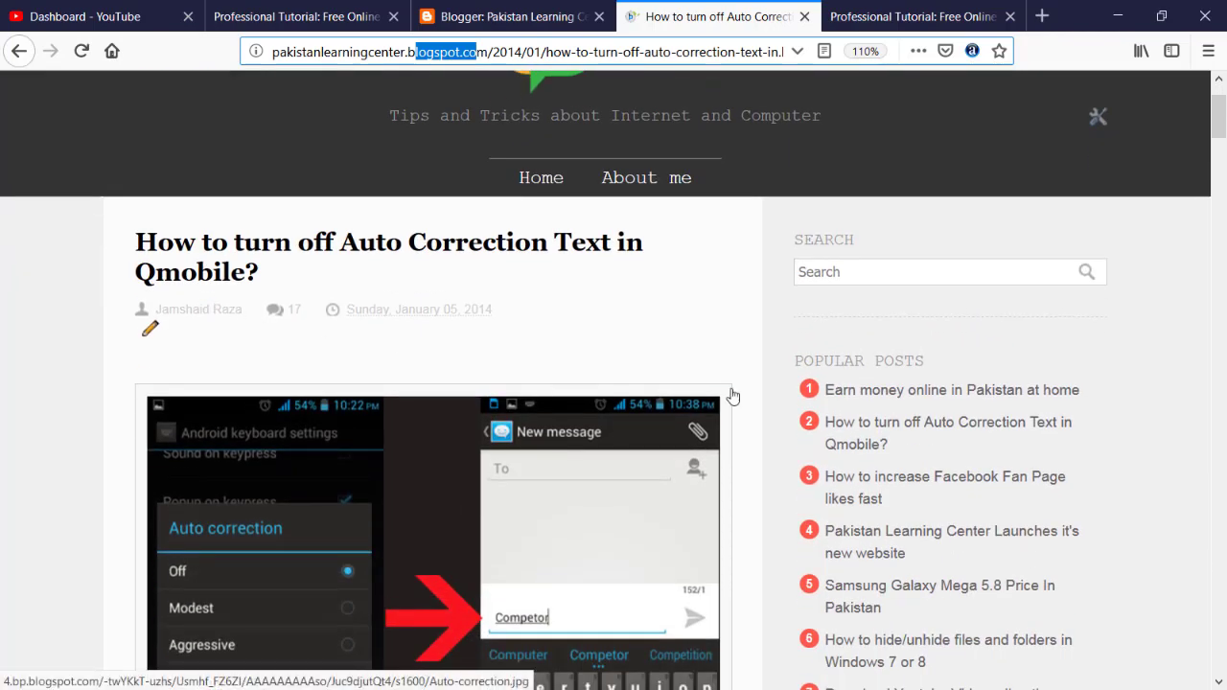
Open the popular post "How to increase Facebook Fan Page likes fast" and look through its text and reader comments
{"action": "left_click", "coordinate": [934, 476]}
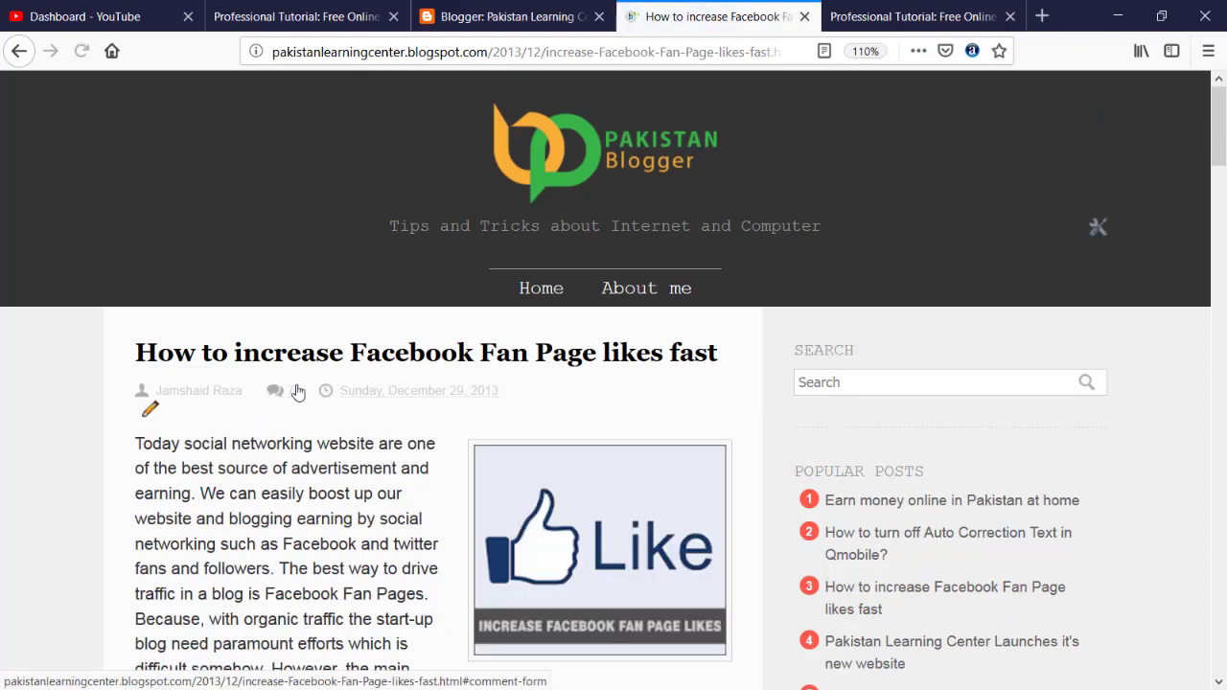
{"action": "scroll", "coordinate": [298, 392], "scroll_direction": "down", "scroll_amount": 15}
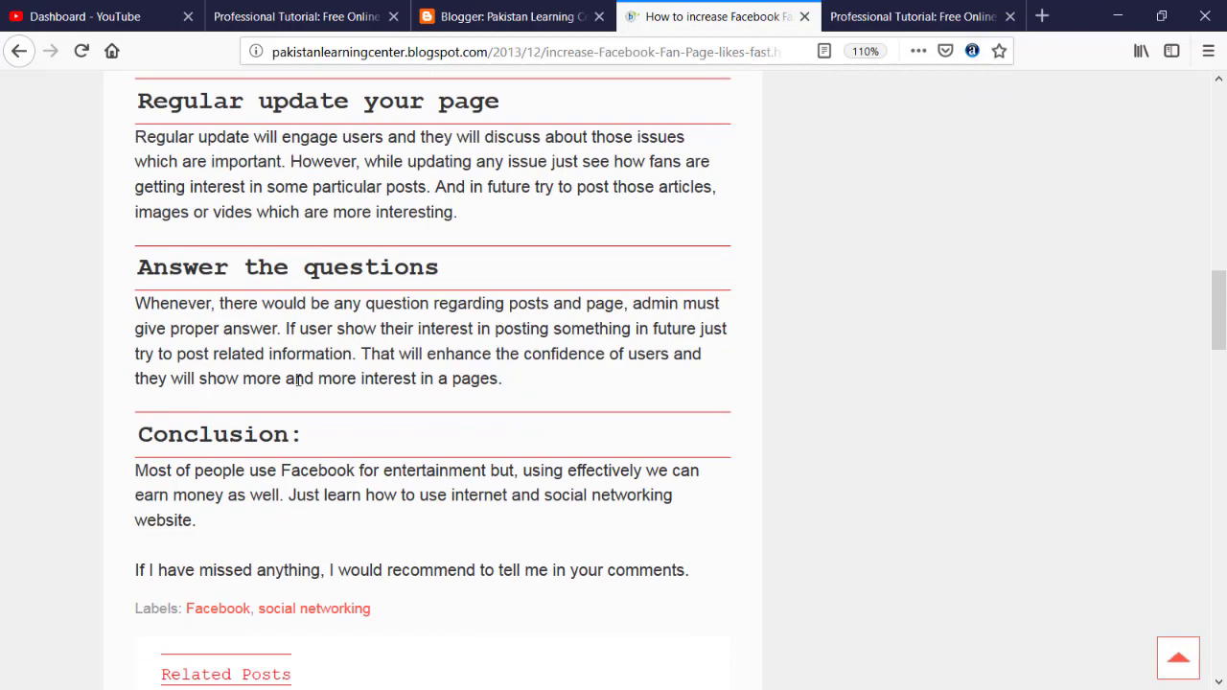
{"action": "scroll", "coordinate": [298, 381], "scroll_direction": "down", "scroll_amount": 10}
{"action": "scroll", "coordinate": [298, 381], "scroll_direction": "down", "scroll_amount": 8}
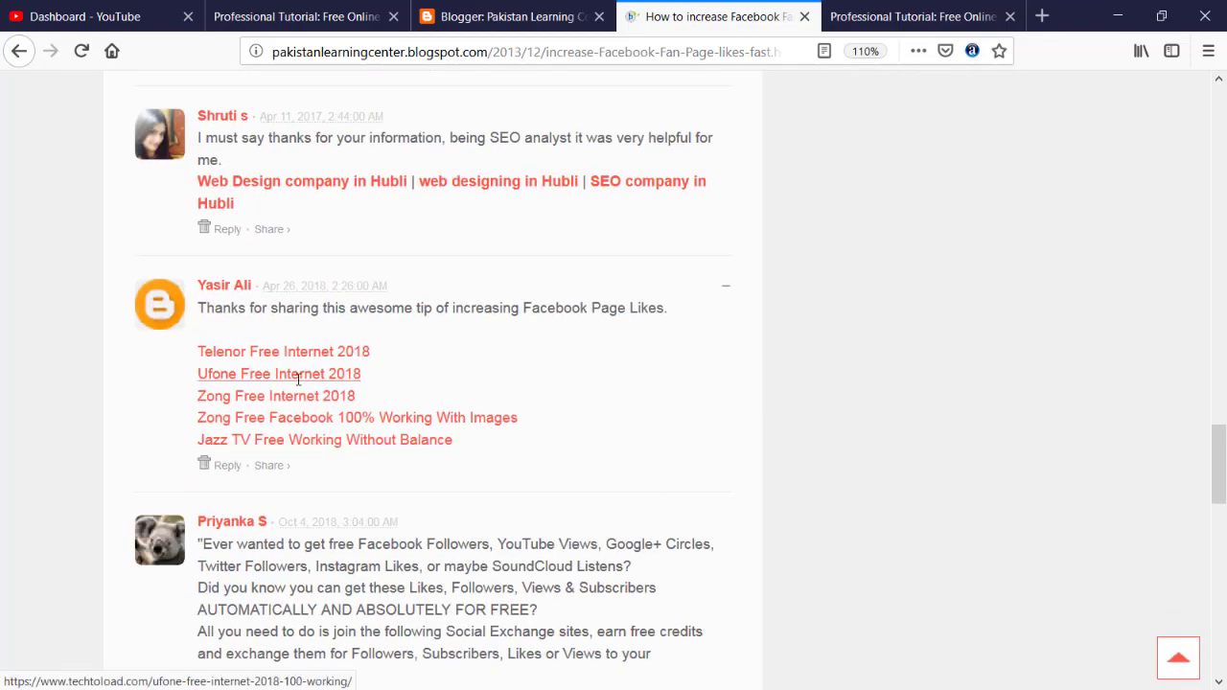
{"action": "scroll", "coordinate": [298, 385], "scroll_direction": "up", "scroll_amount": 3}
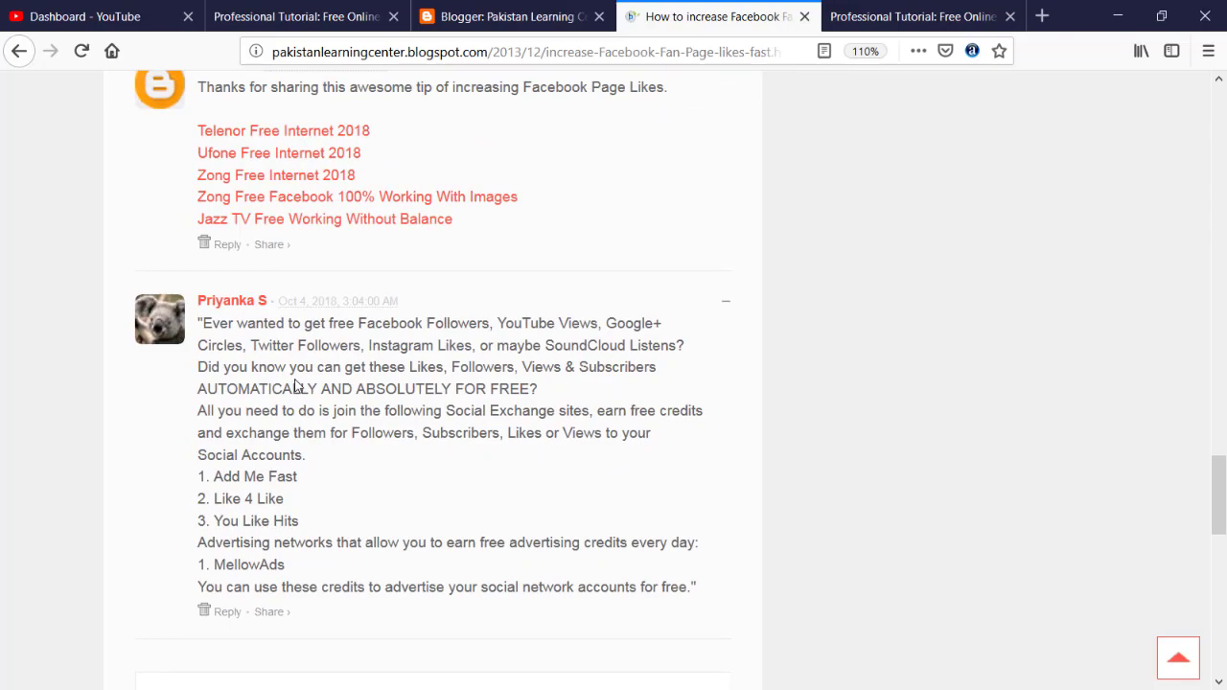
{"action": "scroll", "coordinate": [285, 379], "scroll_direction": "up", "scroll_amount": 20}
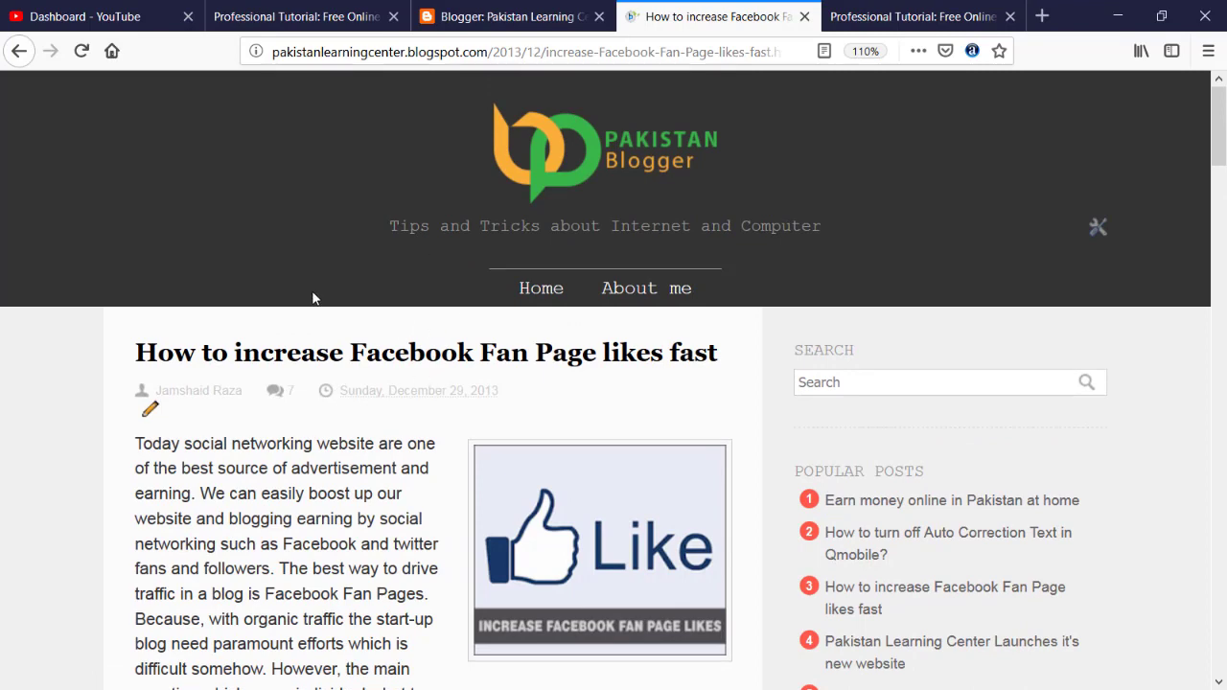
Return to the Pakistan Learning Center blog's home page and open a new browser tab
{"action": "left_click", "coordinate": [542, 290]}
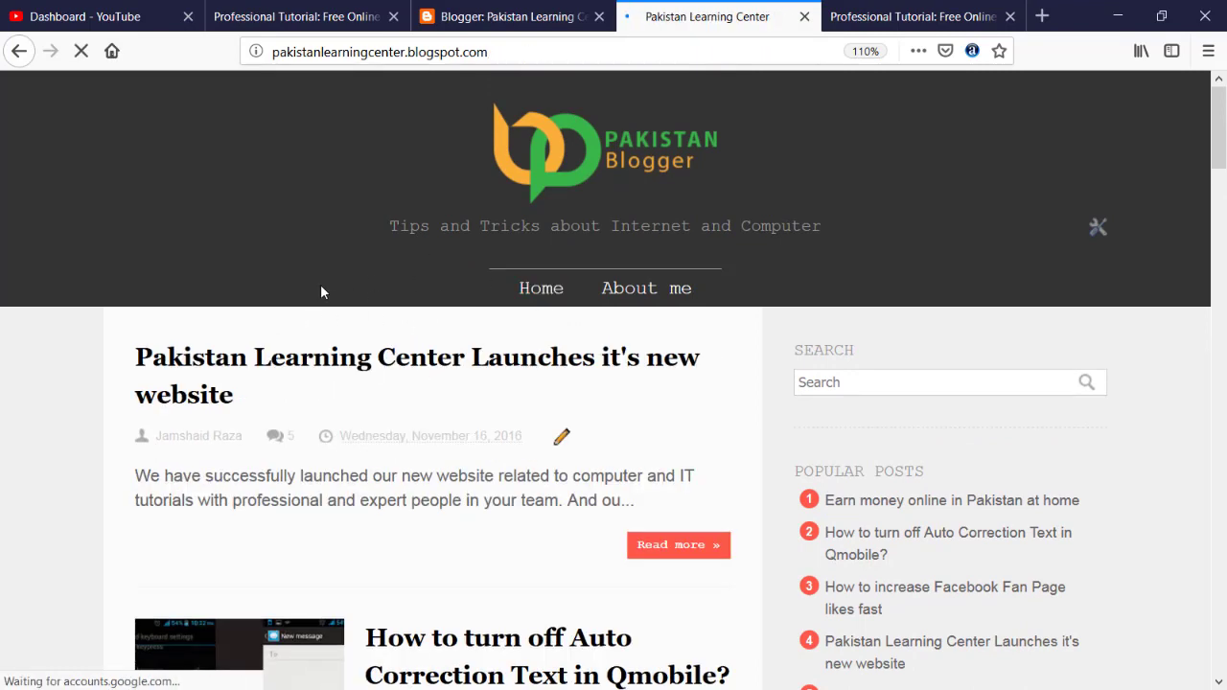
{"action": "left_click", "coordinate": [1042, 16]}
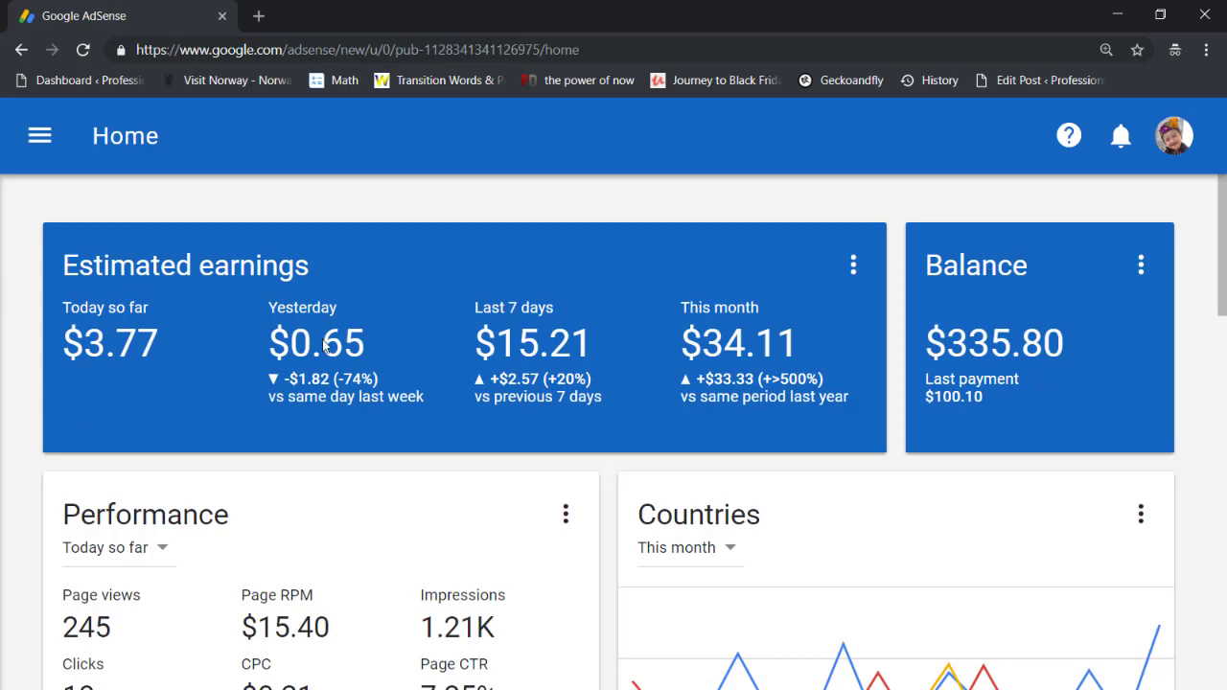
Examine the estimated earnings, performance and countries cards on the Google AdSense home page, and minimize that window
{"action": "scroll", "coordinate": [326, 332], "scroll_direction": "down", "scroll_amount": 1}
{"action": "scroll", "coordinate": [326, 331], "scroll_direction": "up", "scroll_amount": 1}
{"action": "scroll", "coordinate": [120, 351], "scroll_direction": "down", "scroll_amount": 1}
{"action": "scroll", "coordinate": [119, 351], "scroll_direction": "up", "scroll_amount": 1}
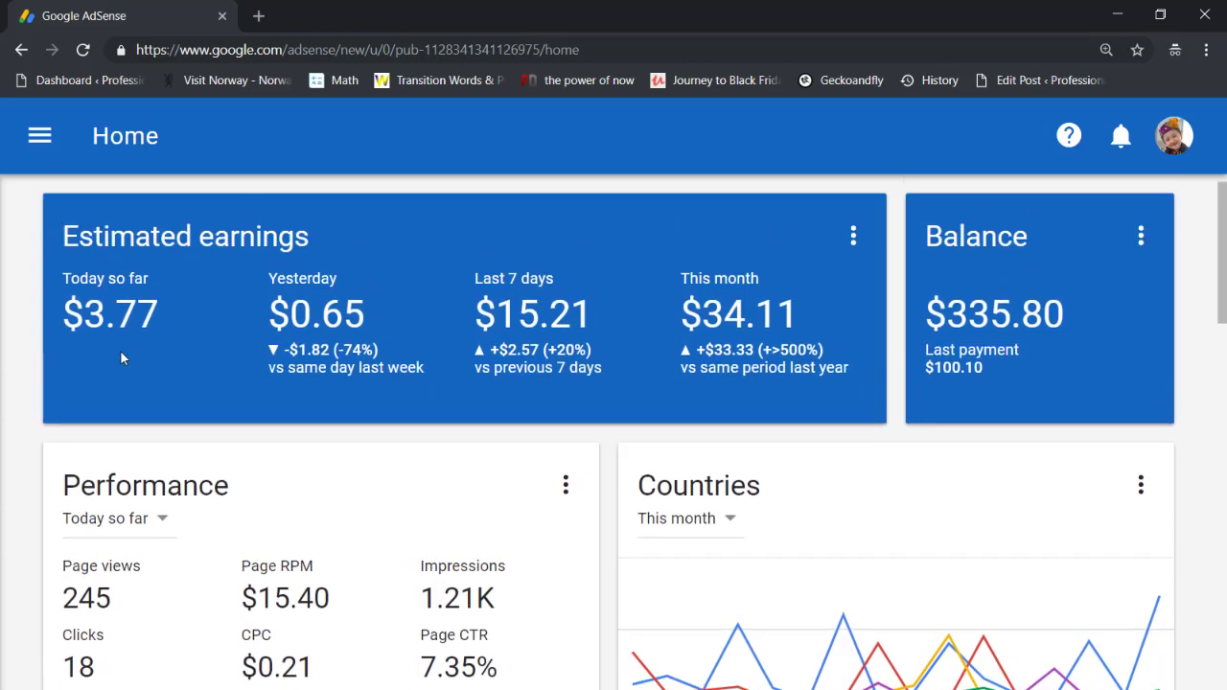
{"action": "scroll", "coordinate": [122, 356], "scroll_direction": "down", "scroll_amount": 1}
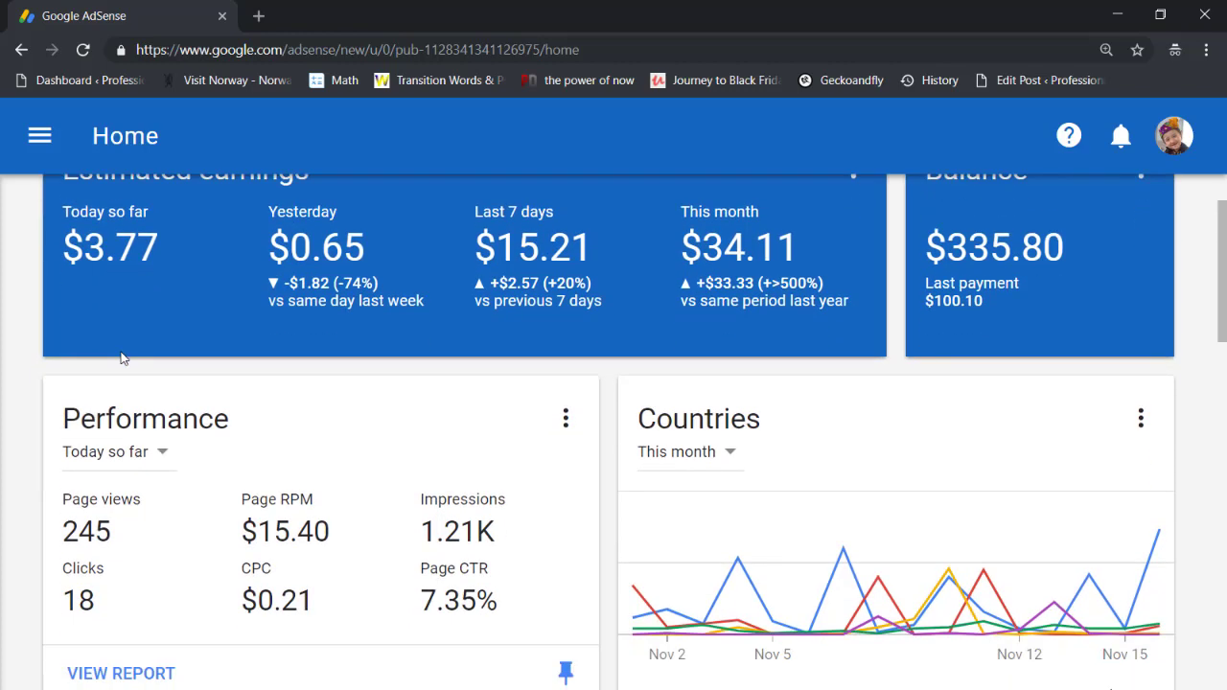
{"action": "scroll", "coordinate": [122, 356], "scroll_direction": "down", "scroll_amount": 5}
{"action": "scroll", "coordinate": [122, 357], "scroll_direction": "up", "scroll_amount": 1}
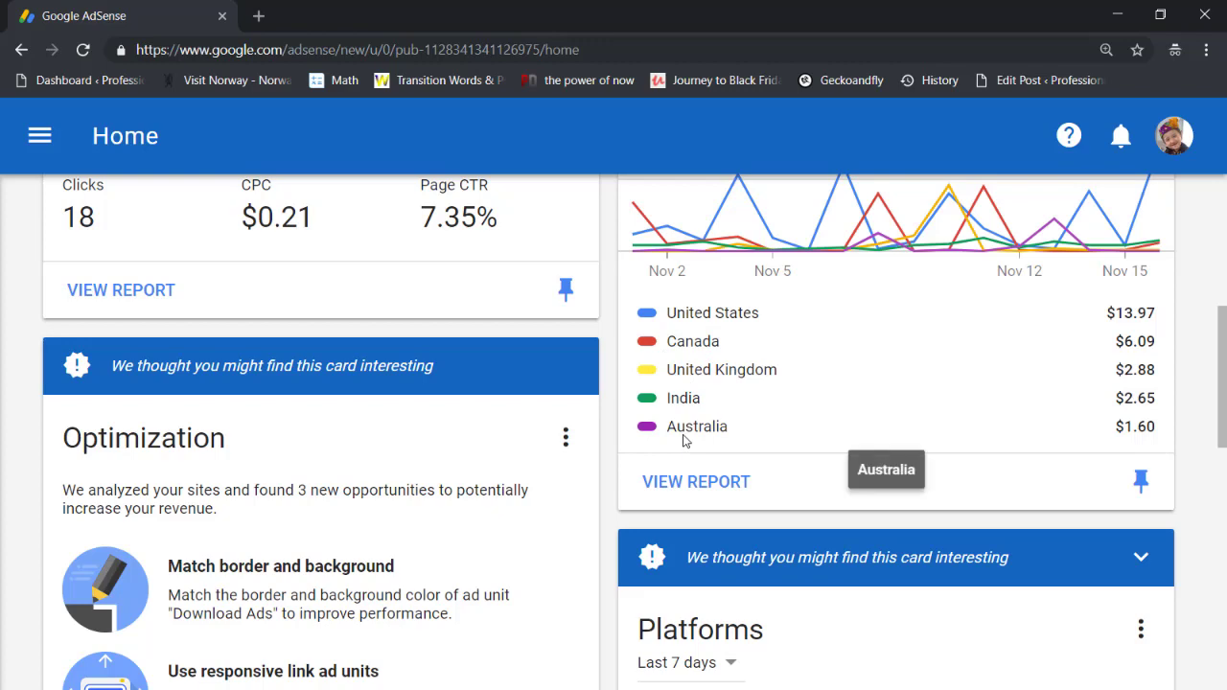
{"action": "scroll", "coordinate": [684, 441], "scroll_direction": "up", "scroll_amount": 5}
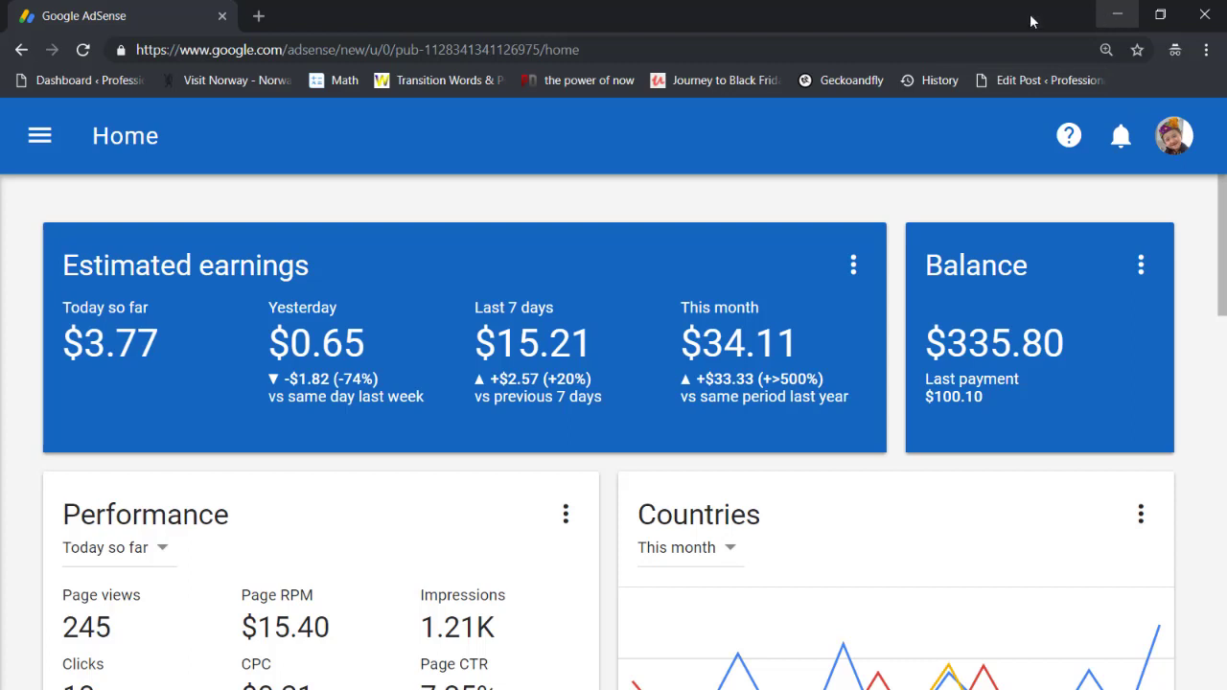
{"action": "left_click", "coordinate": [1119, 15]}
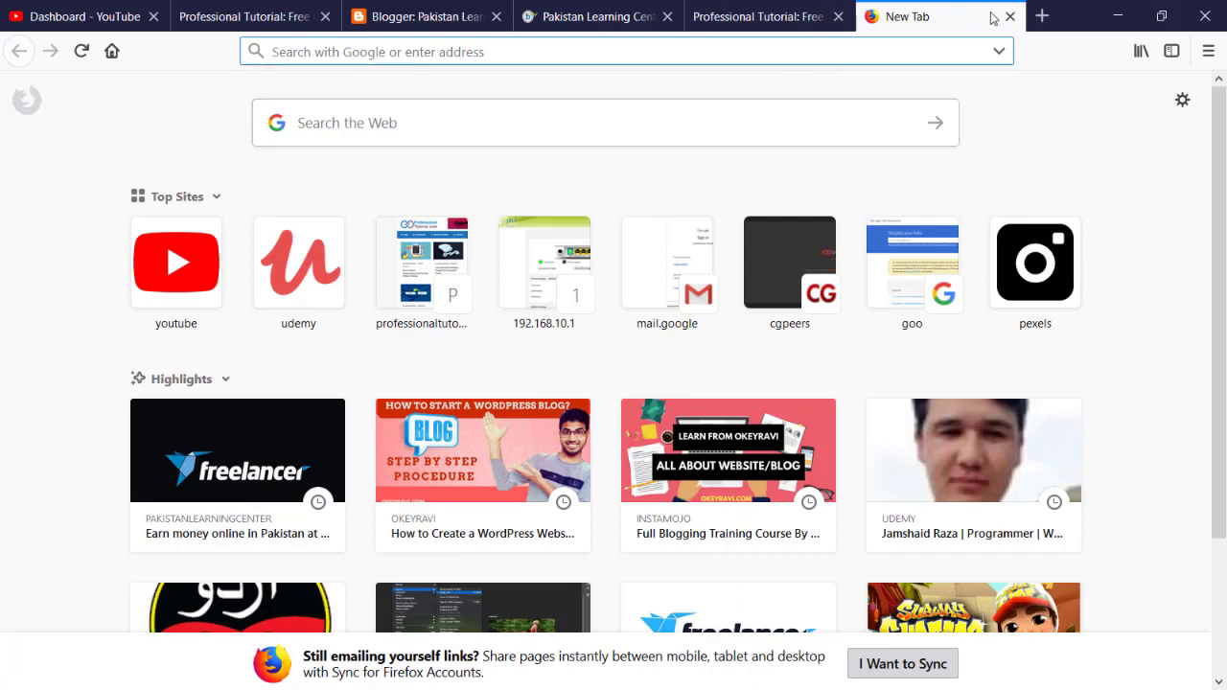
Open google.com in the new tab
{"action": "type", "text": "gogole.c"}
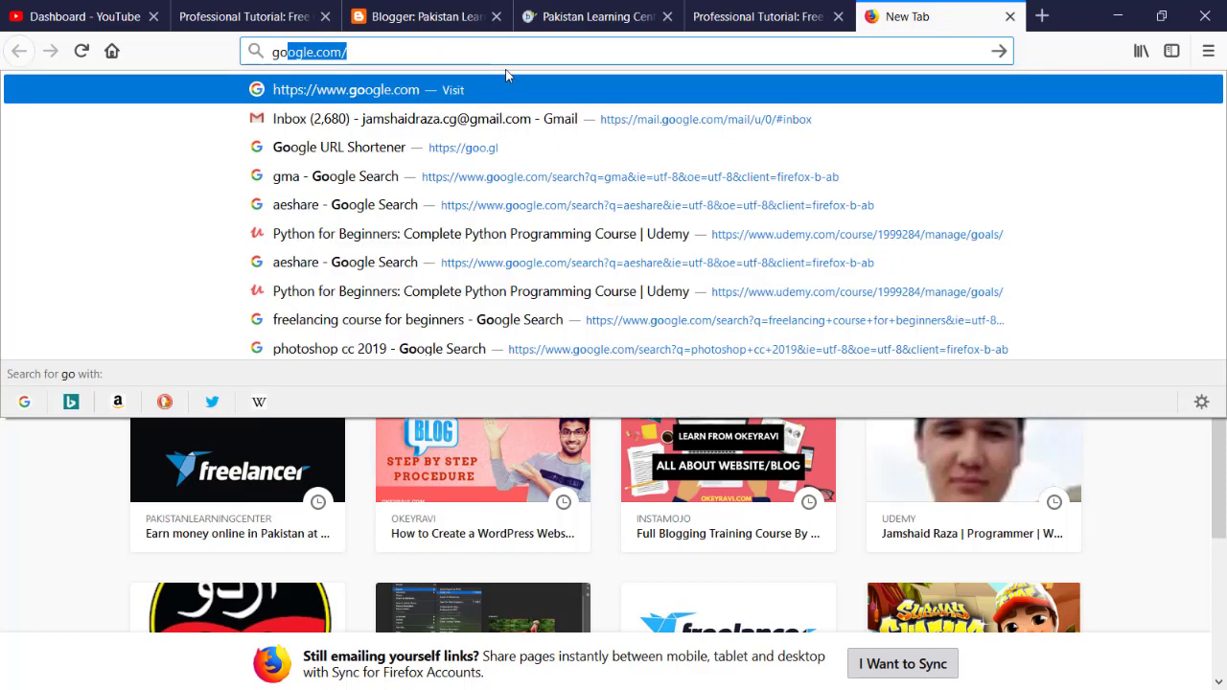
{"action": "key", "text": "BackSpace"}
{"action": "key", "text": "BackSpace"}
{"action": "key", "text": "BackSpace"}
{"action": "key", "text": "BackSpace"}
{"action": "key", "text": "BackSpace"}
{"action": "key", "text": "BackSpace"}
{"action": "type", "text": "o"}
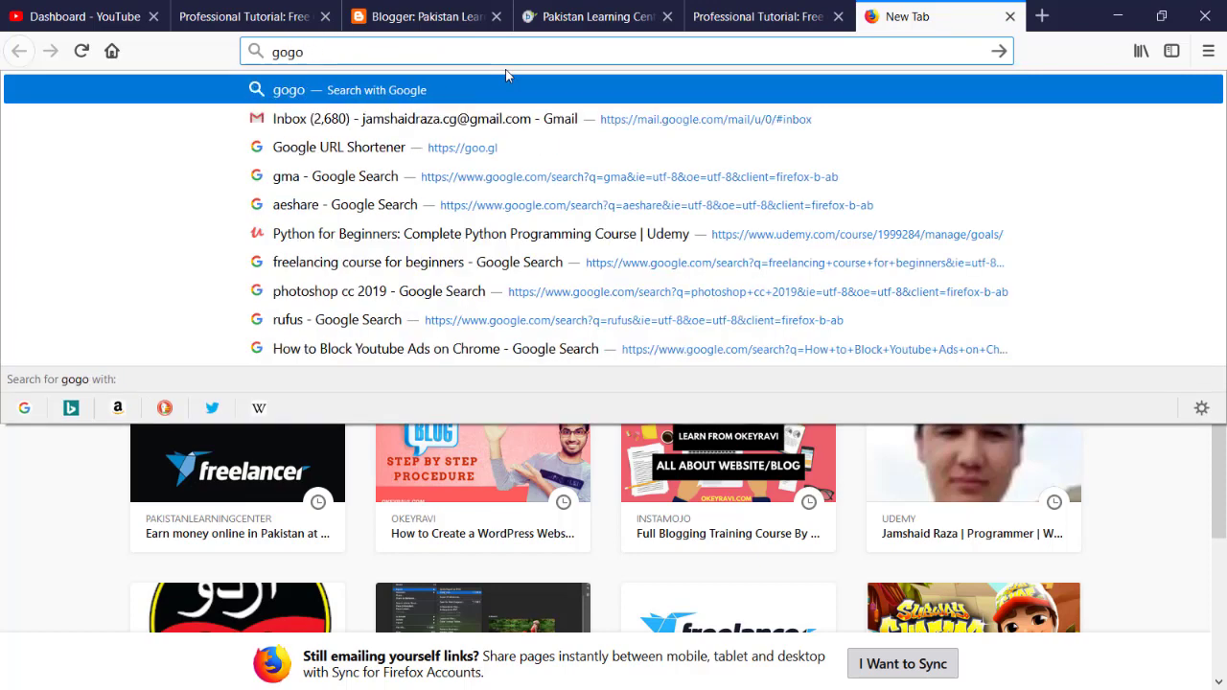
{"action": "type", "text": "gle.com"}
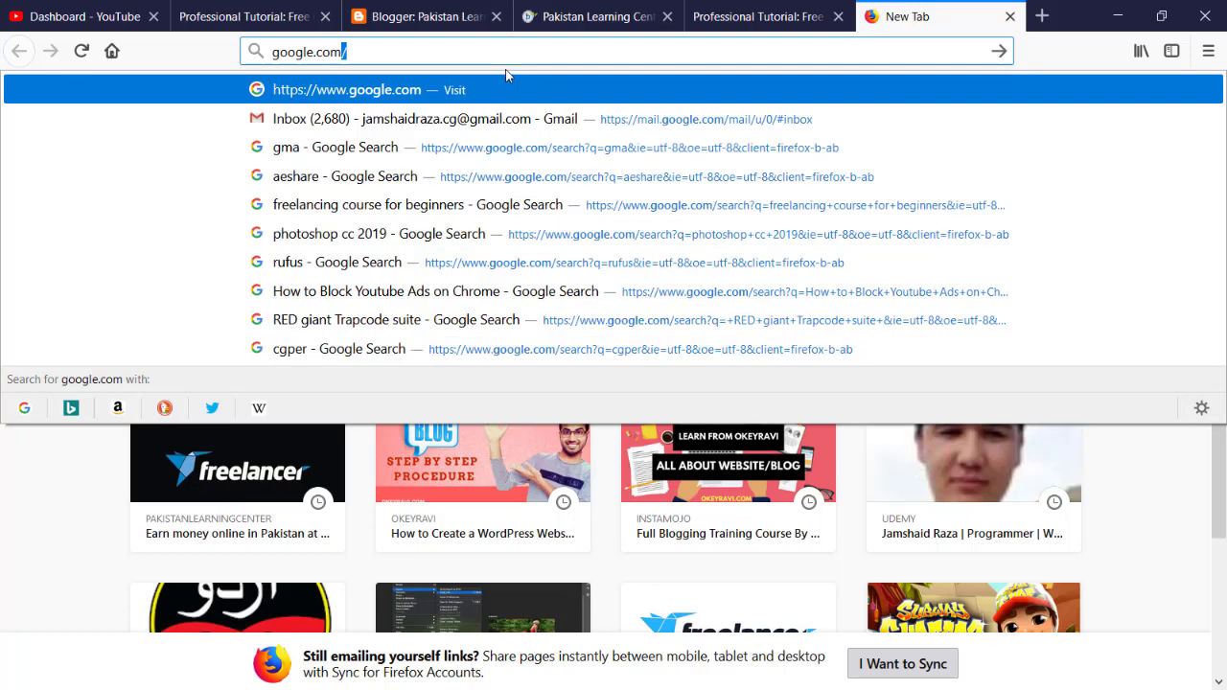
{"action": "key", "text": "Return"}
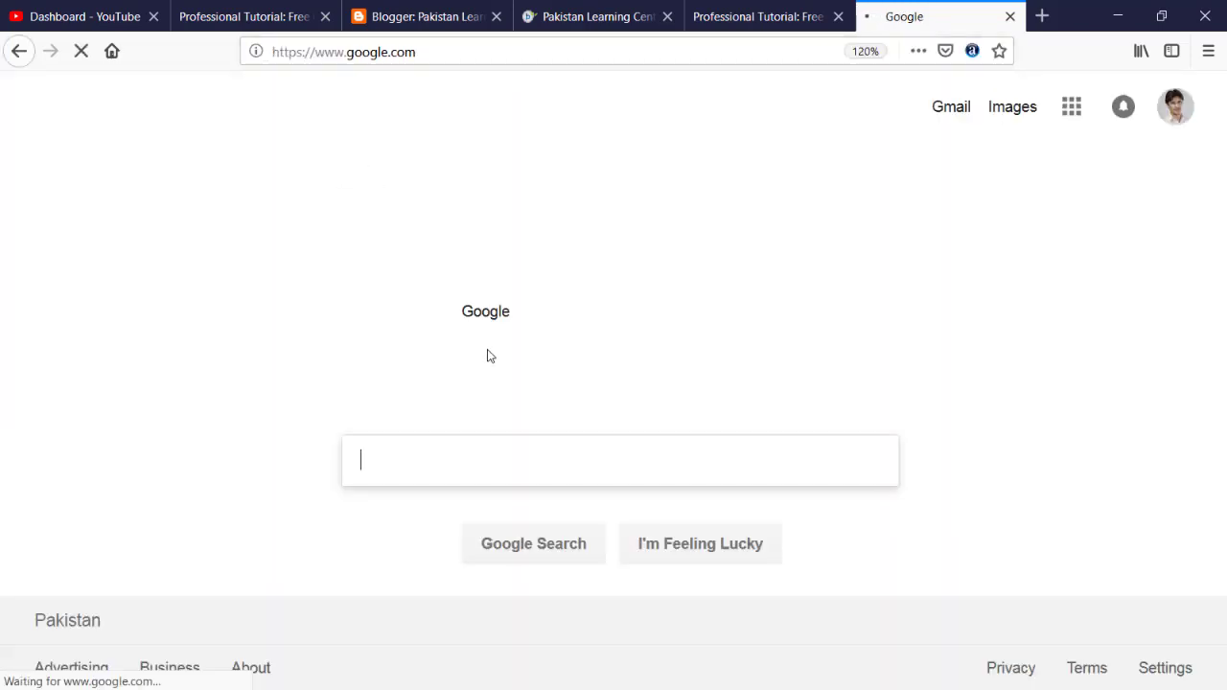
Search Google for "blogger" and go directly to blogger.com
{"action": "type", "text": "blogger"}
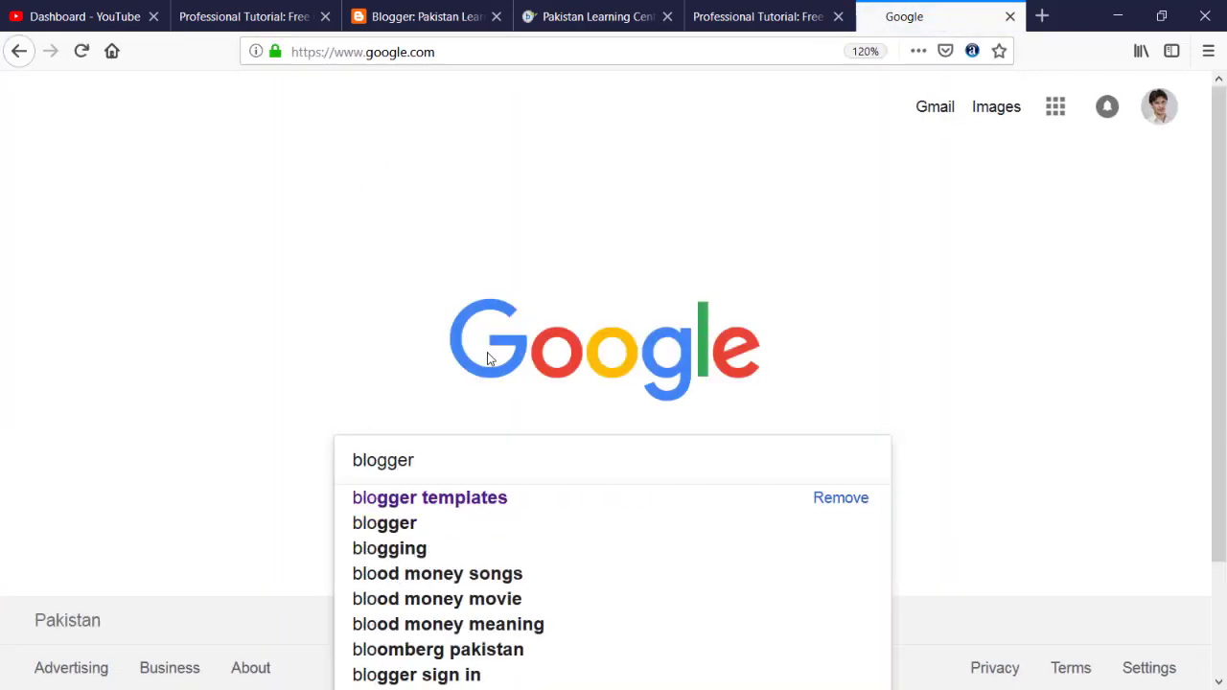
{"action": "key", "text": "Return"}
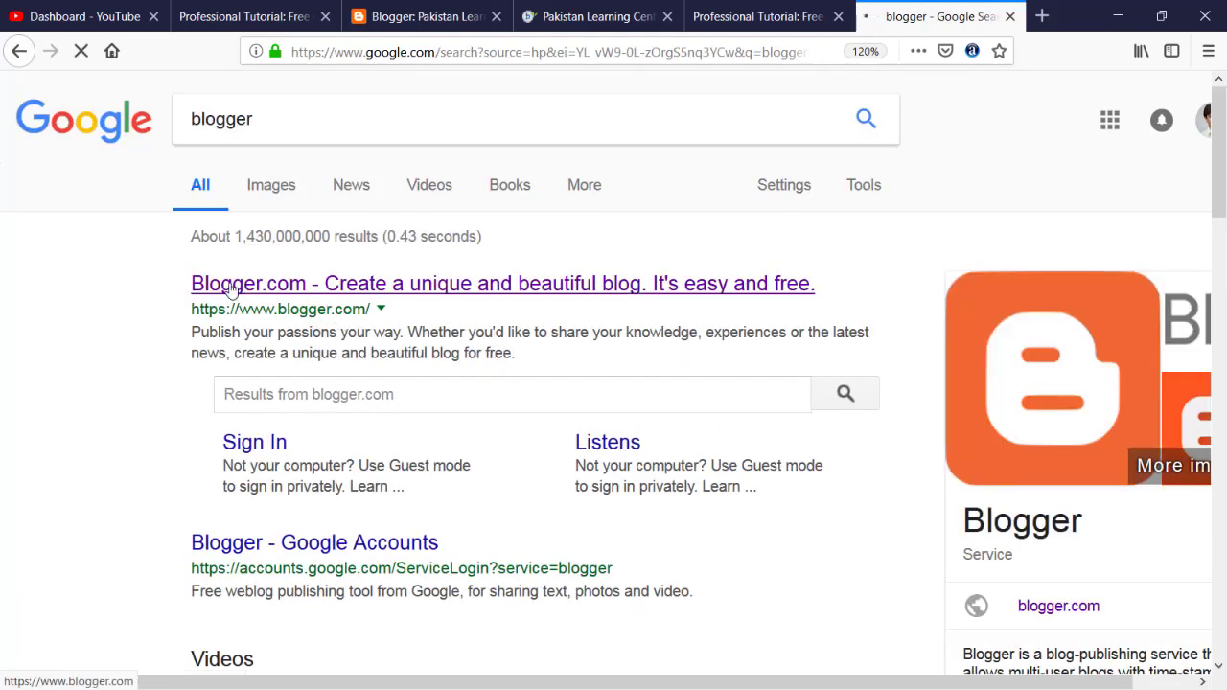
{"action": "left_click", "coordinate": [406, 52]}
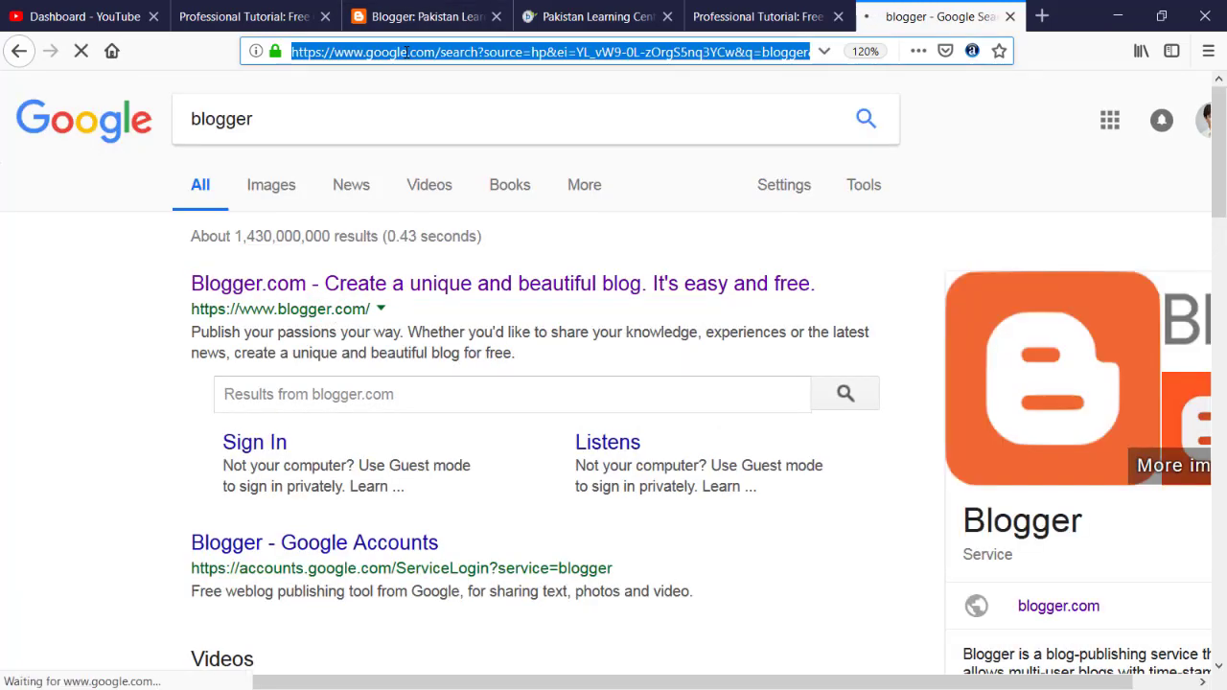
{"action": "type", "text": "blogger.com"}
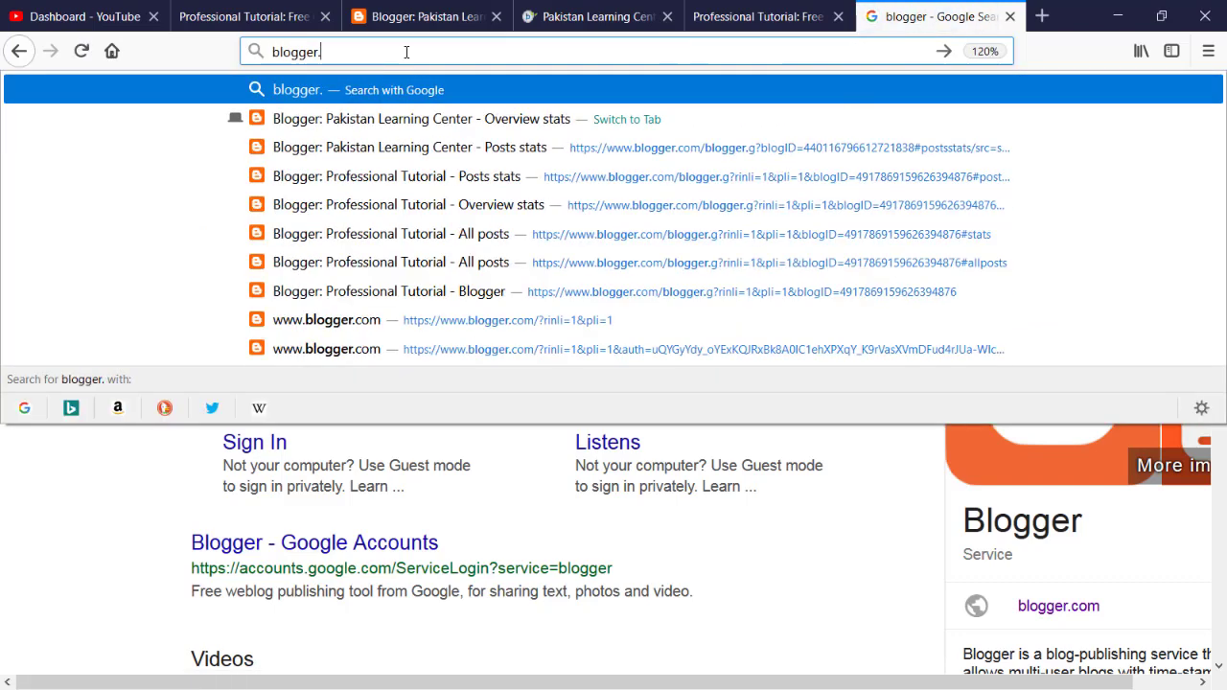
{"action": "key", "text": "Escape"}
{"action": "key", "text": "Return"}
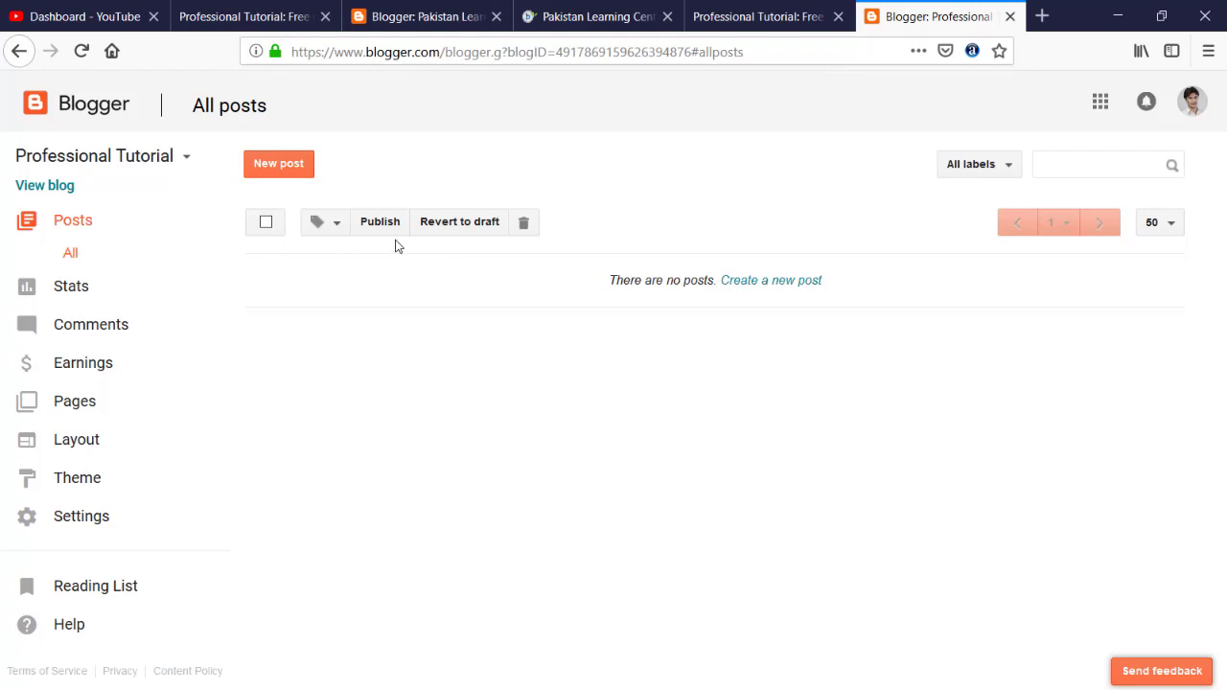
Look through the account's list of blogs and start creating a new blog from its end
{"action": "left_click", "coordinate": [165, 163]}
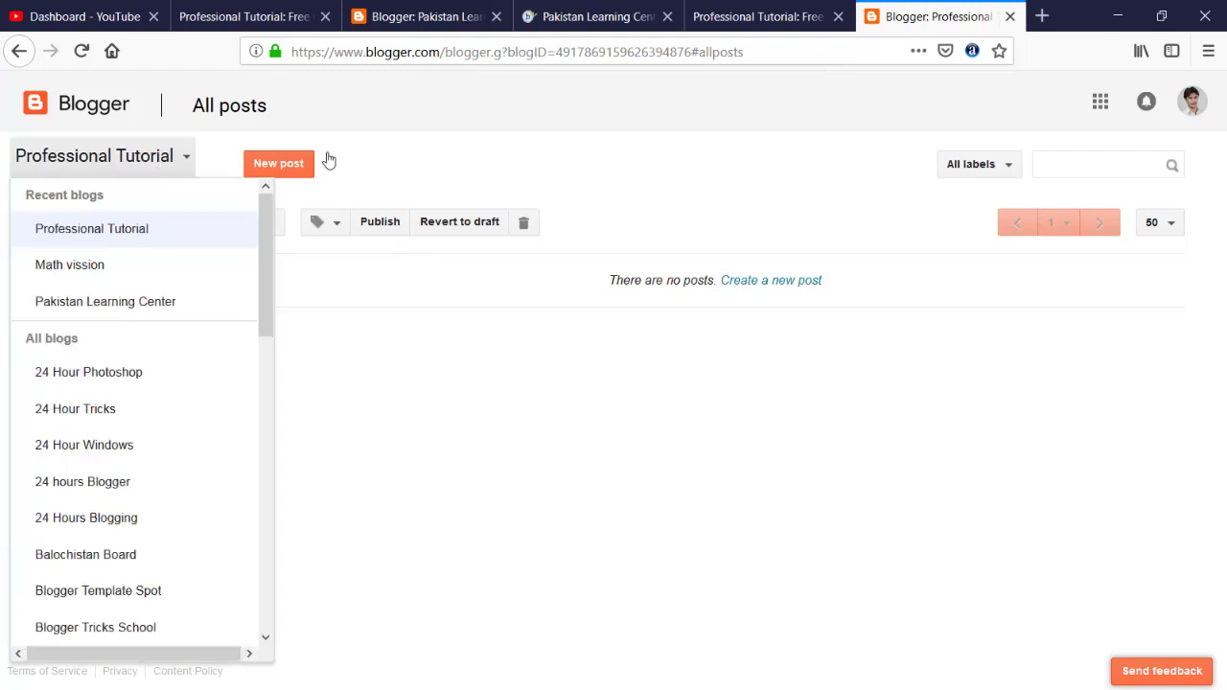
{"action": "left_click", "coordinate": [427, 143]}
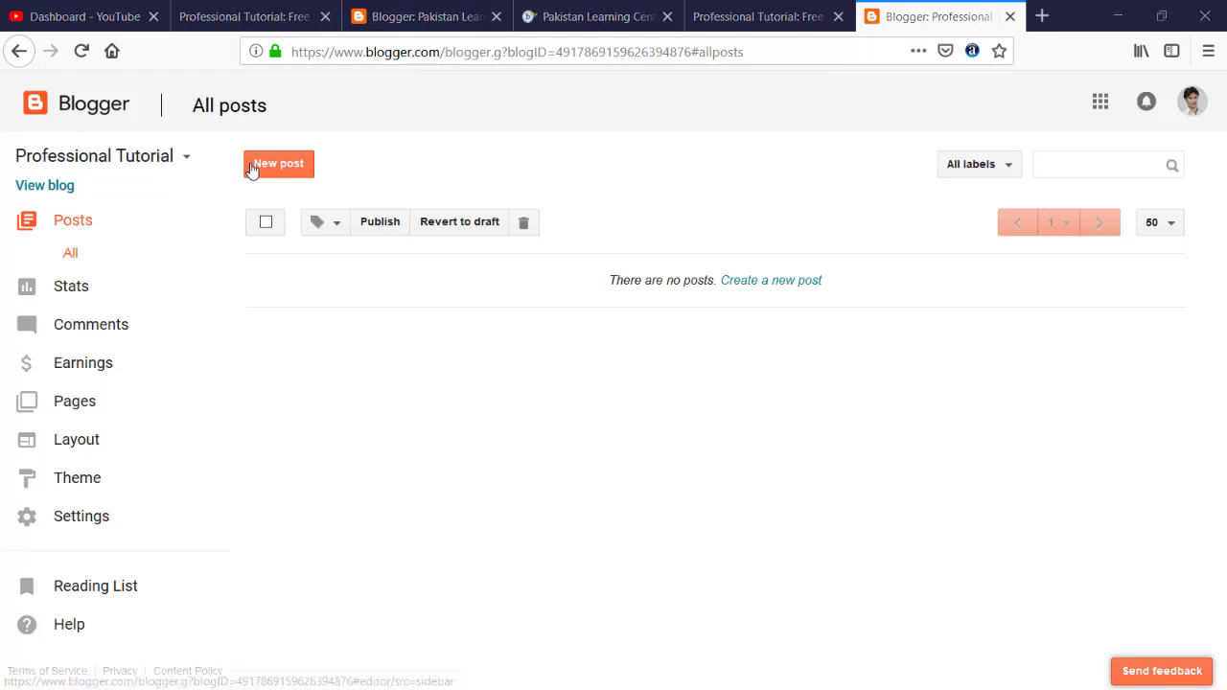
{"action": "left_click", "coordinate": [190, 158]}
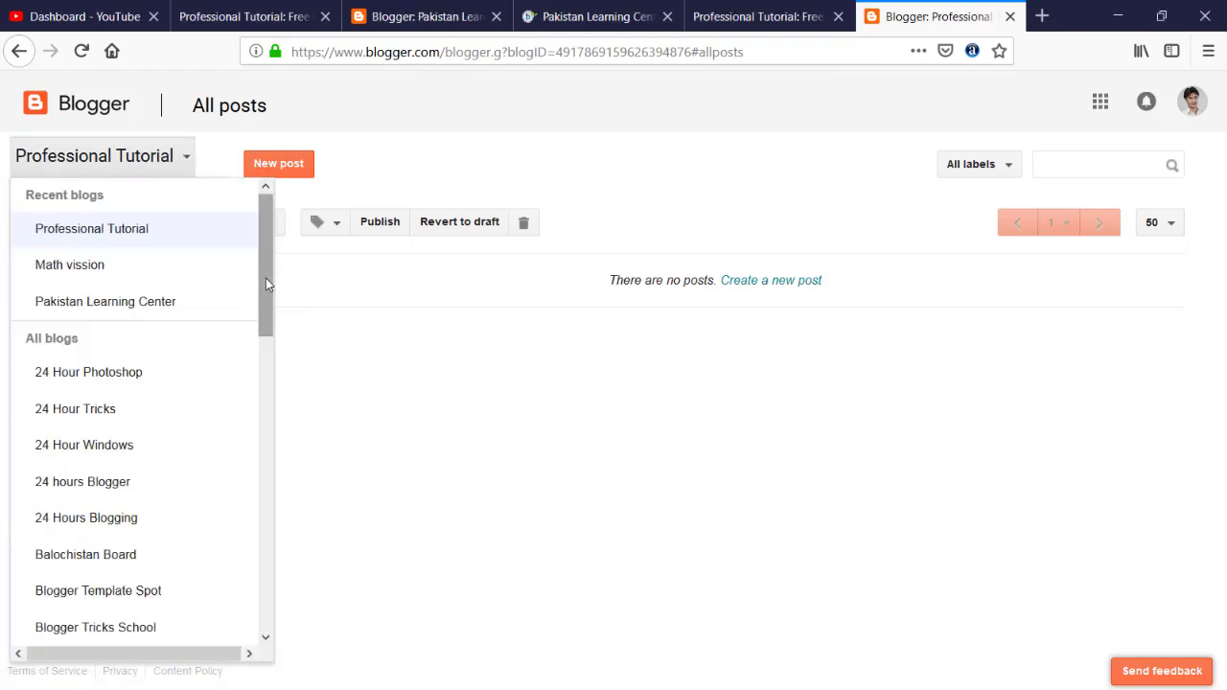
{"action": "left_click_drag", "start_coordinate": [265, 279], "coordinate": [291, 601]}
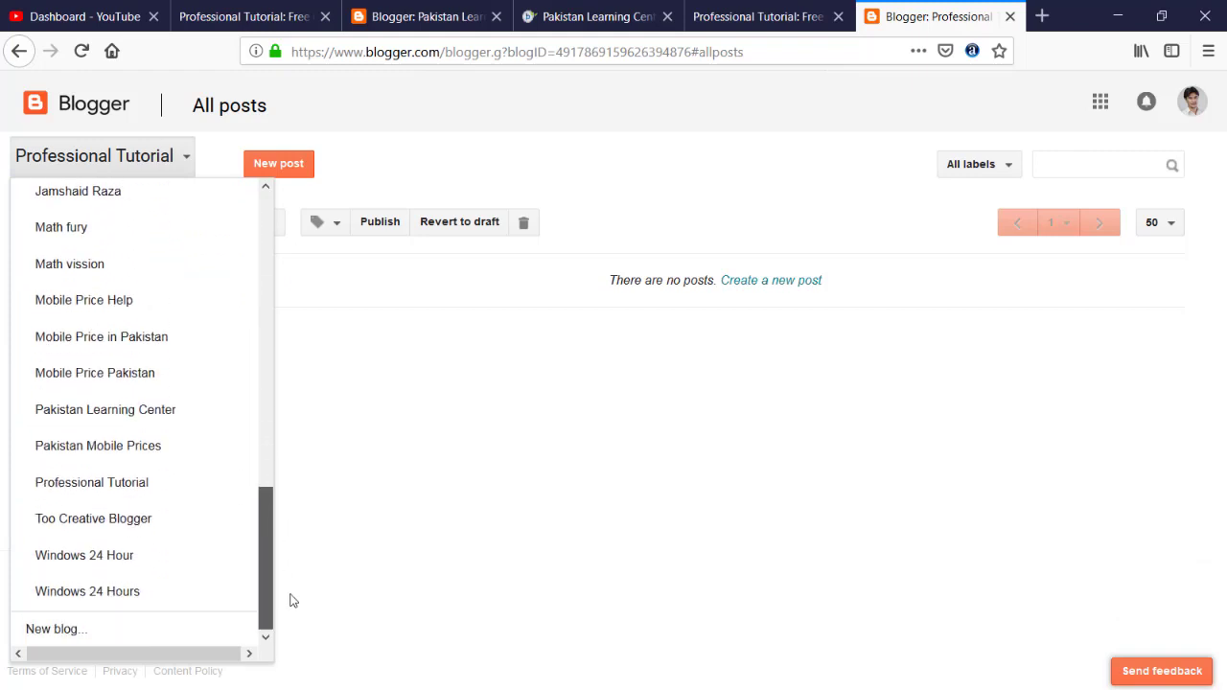
{"action": "left_click", "coordinate": [76, 631]}
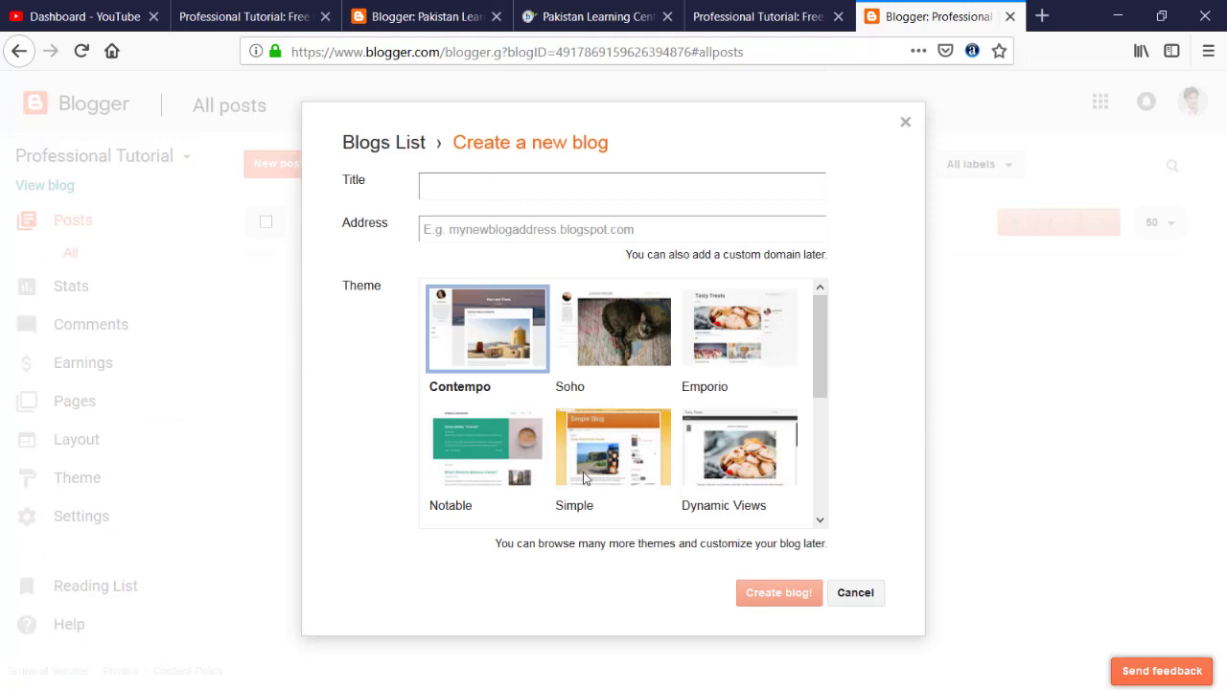
Title the new blog "My New Blog"
{"action": "left_click", "coordinate": [434, 190]}
{"action": "type", "text": "My New Blog"}
{"action": "left_click", "coordinate": [472, 238]}
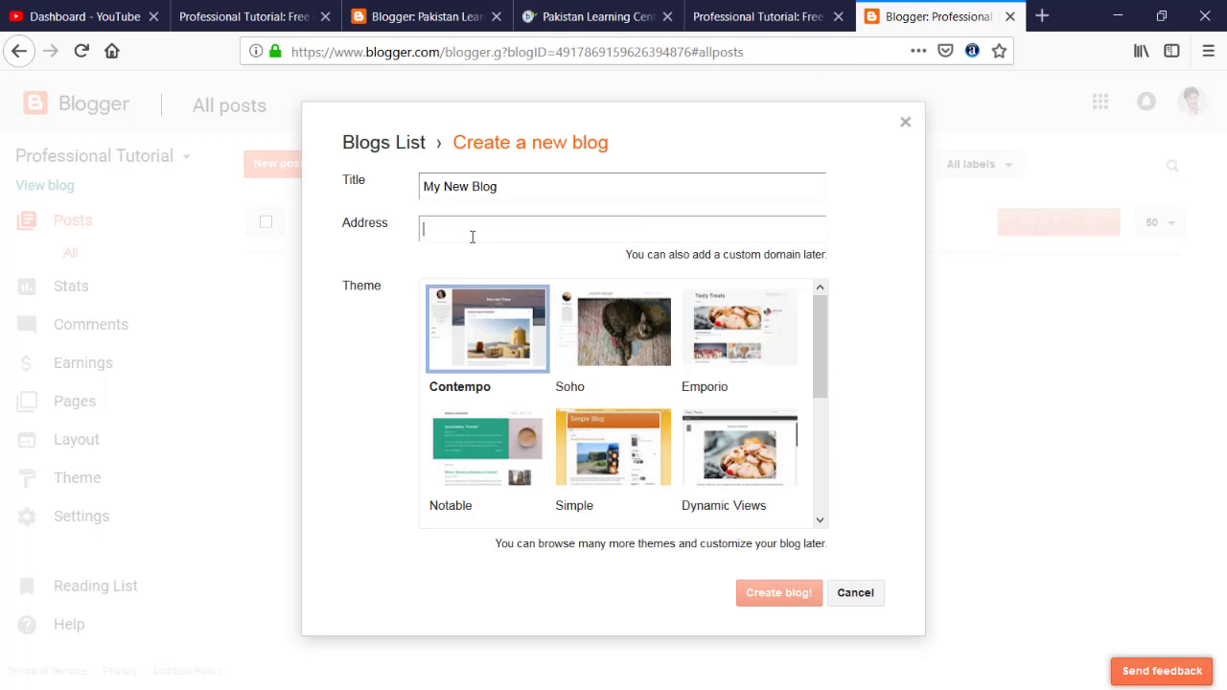
Check the Pakistan Learning Center blog's address as an example, and enter mynewblog.blogspot.com as the new blog's address
{"action": "left_click", "coordinate": [573, 14]}
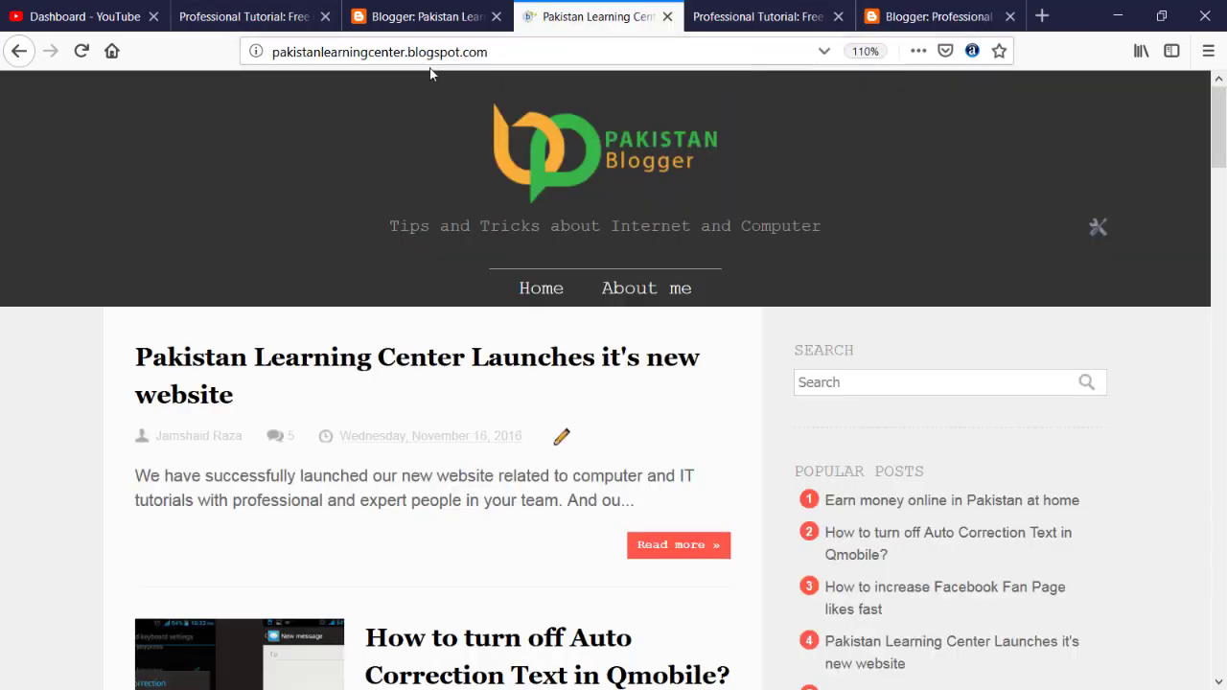
{"action": "left_click", "coordinate": [890, 13]}
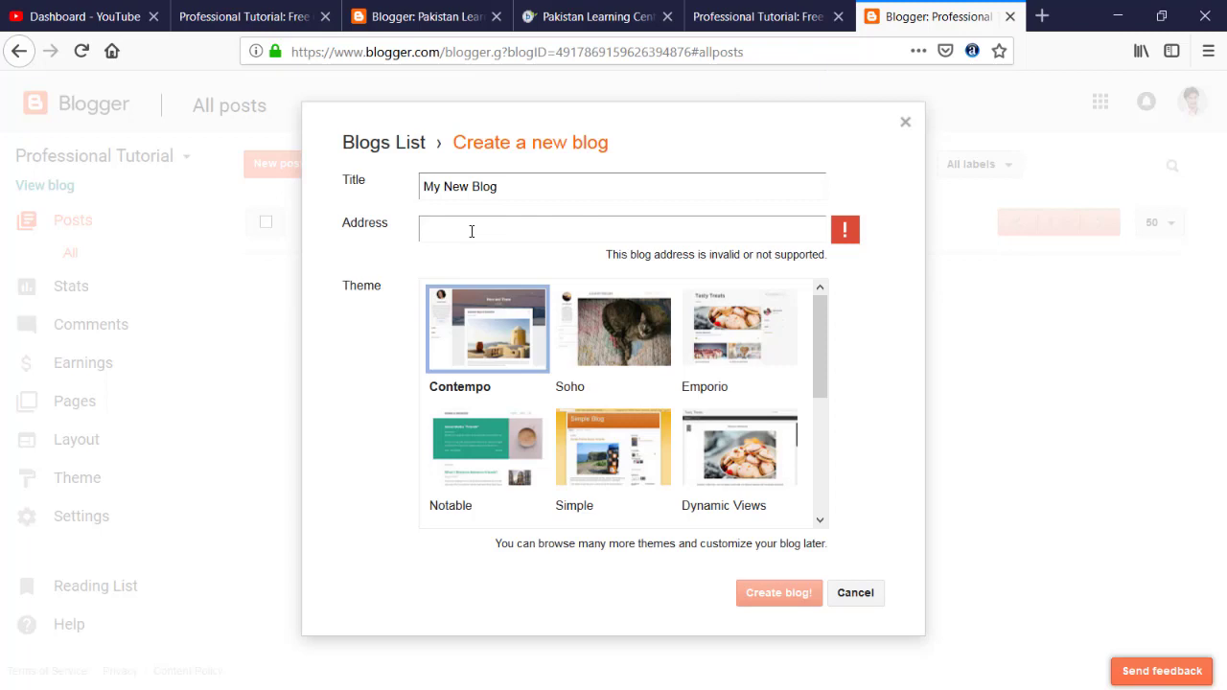
{"action": "type", "text": "mynewblog"}
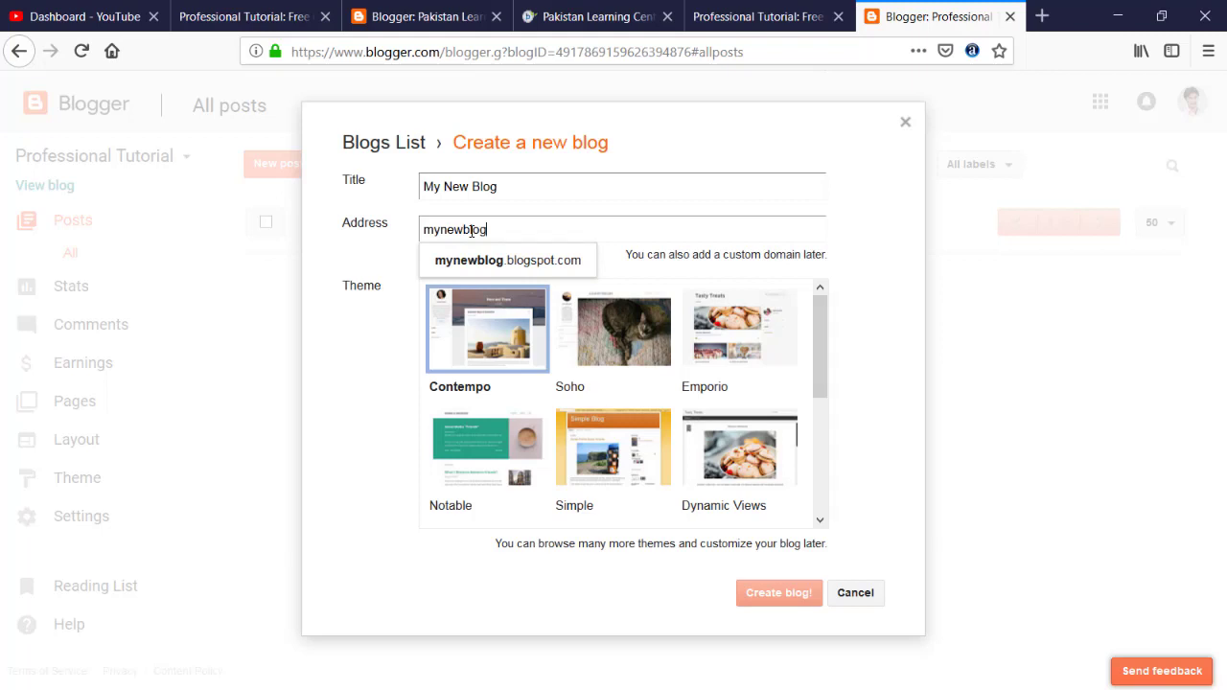
{"action": "left_click", "coordinate": [553, 264]}
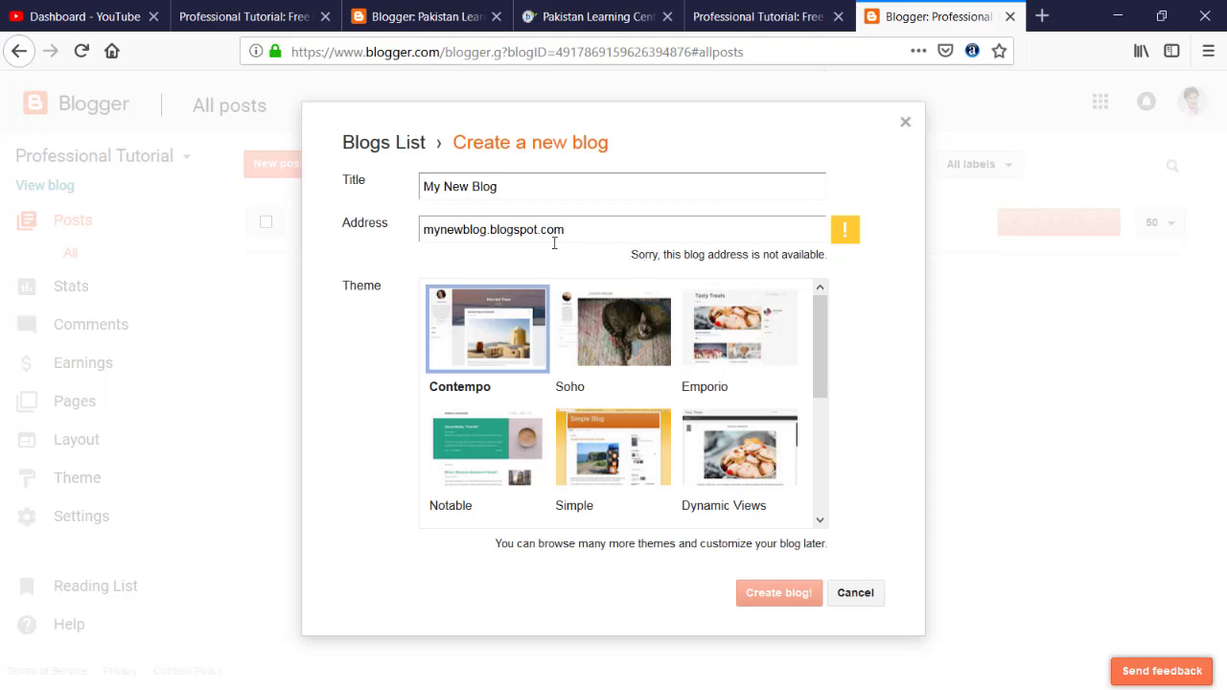
Change the new blog's address to mynewblog12111.blogspot.com and look through the offered themes
{"action": "left_click", "coordinate": [487, 232]}
{"action": "type", "text": "12"}
{"action": "type", "text": "1"}
{"action": "left_click_drag", "start_coordinate": [509, 230], "coordinate": [495, 233]}
{"action": "left_click", "coordinate": [511, 229]}
{"action": "type", "text": "1"}
{"action": "left_click", "coordinate": [867, 347]}
{"action": "left_click", "coordinate": [512, 230]}
{"action": "type", "text": "1"}
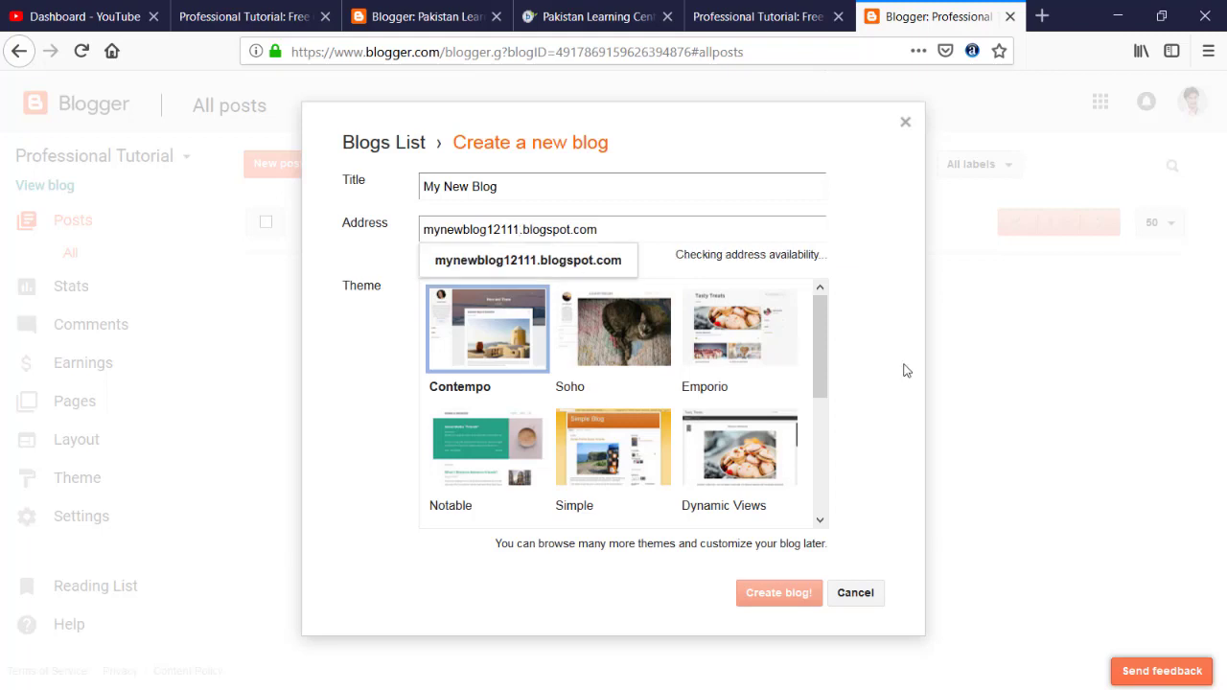
{"action": "left_click", "coordinate": [907, 370]}
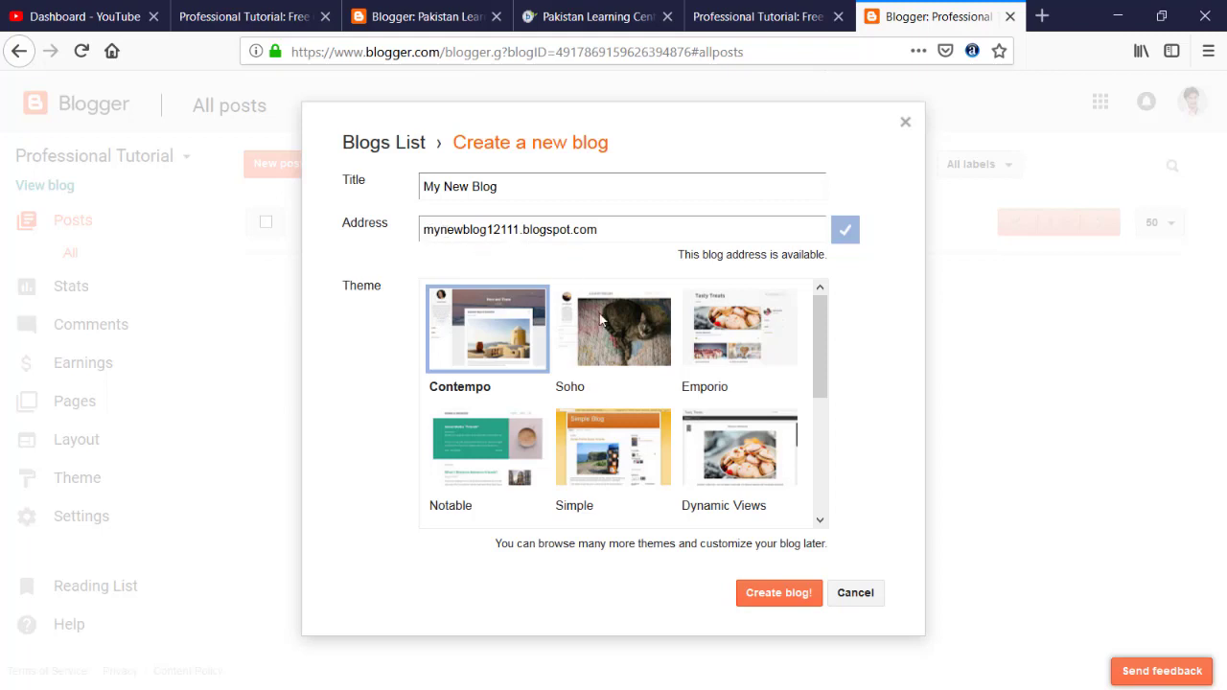
{"action": "scroll", "coordinate": [605, 321], "scroll_direction": "down", "scroll_amount": 1}
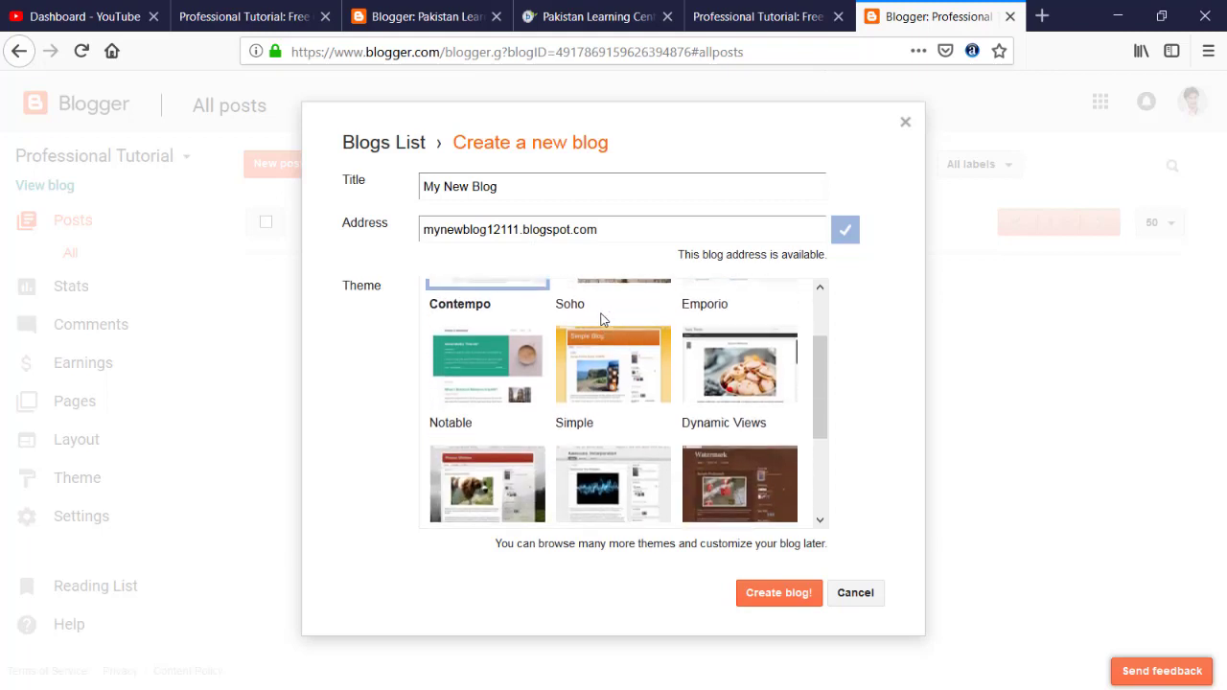
{"action": "scroll", "coordinate": [602, 319], "scroll_direction": "up", "scroll_amount": 1}
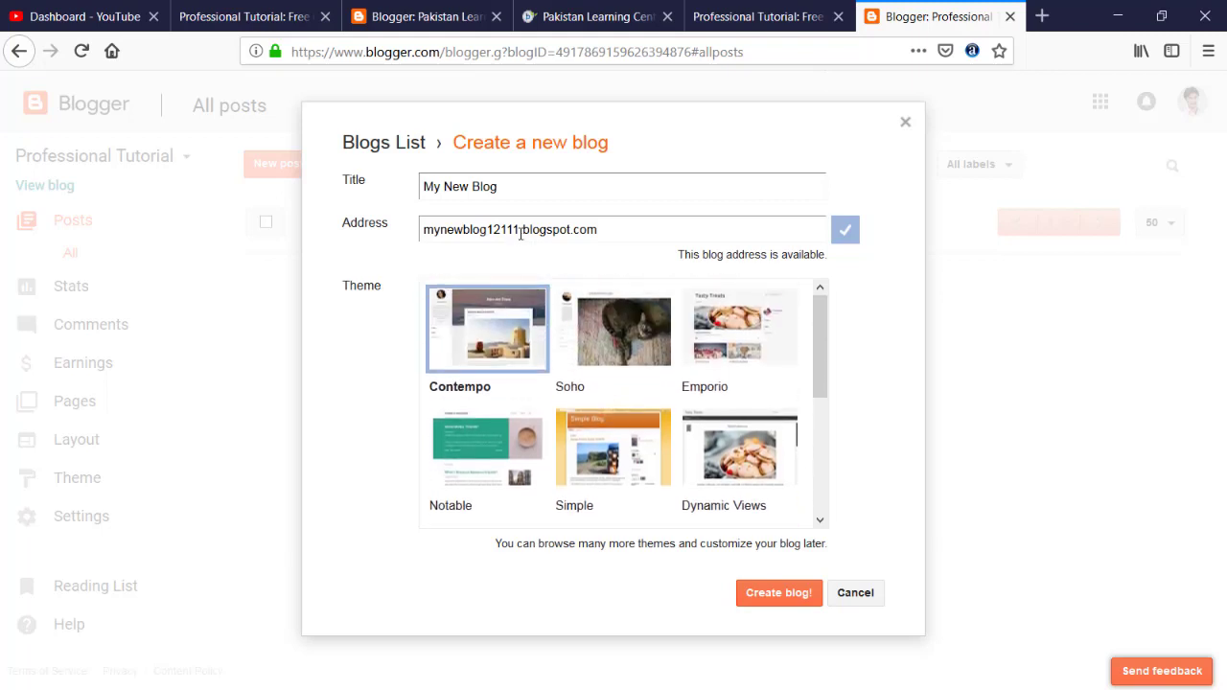
Replace the name part of the new blog's address to make it Trickestan.blogspot.com
{"action": "left_click_drag", "start_coordinate": [519, 230], "coordinate": [418, 236]}
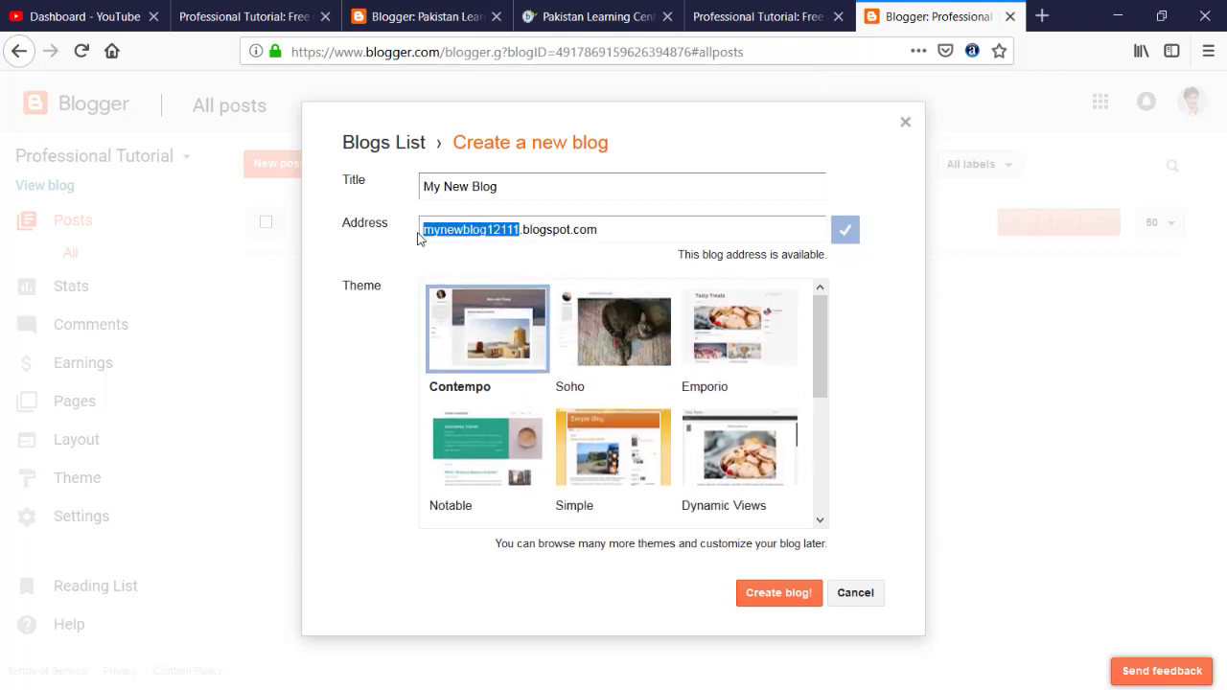
{"action": "type", "text": "T"}
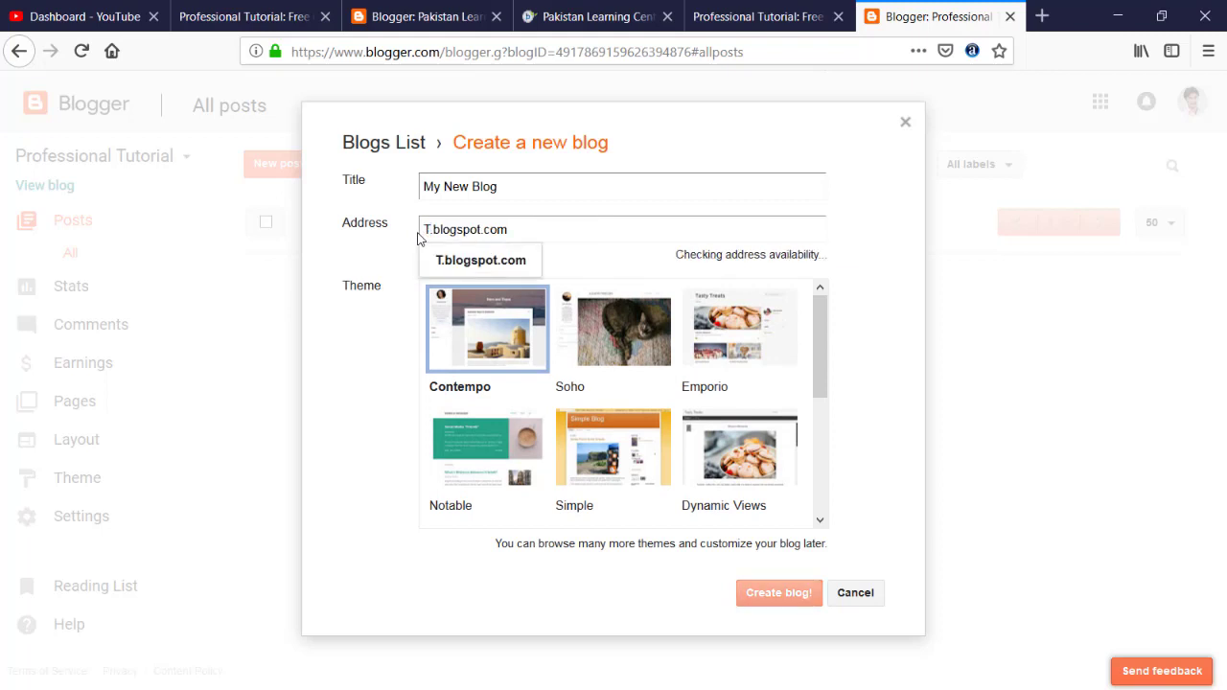
{"action": "type", "text": "ric"}
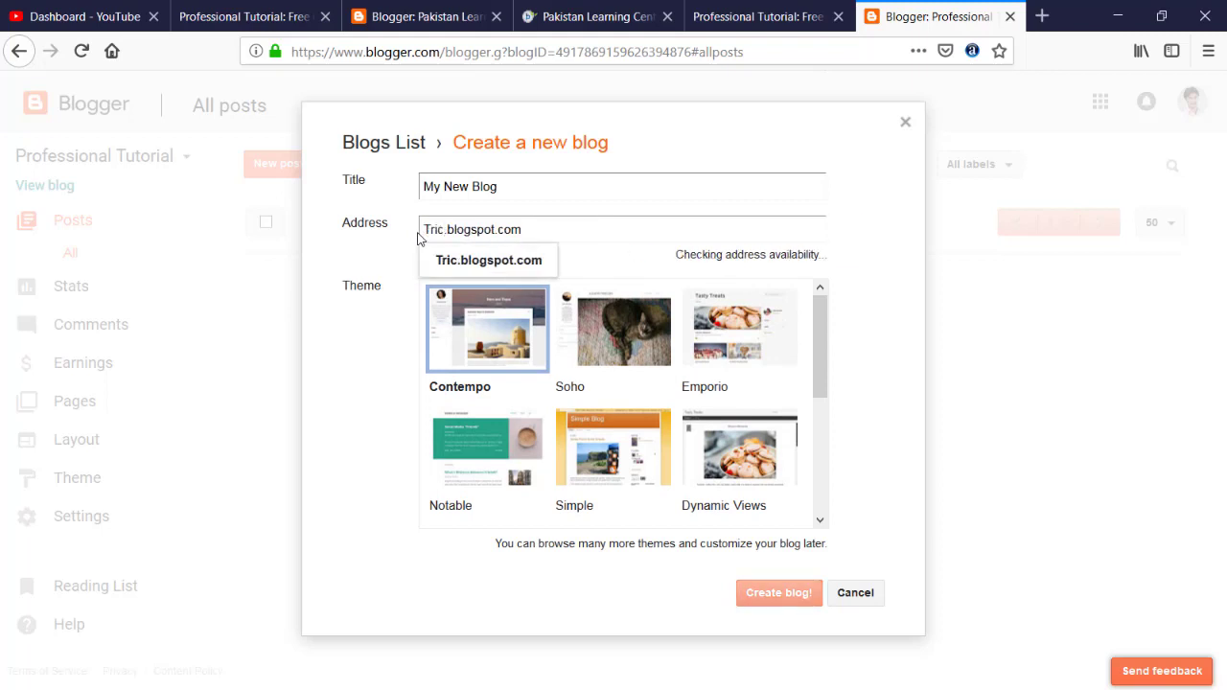
{"action": "type", "text": "kestan"}
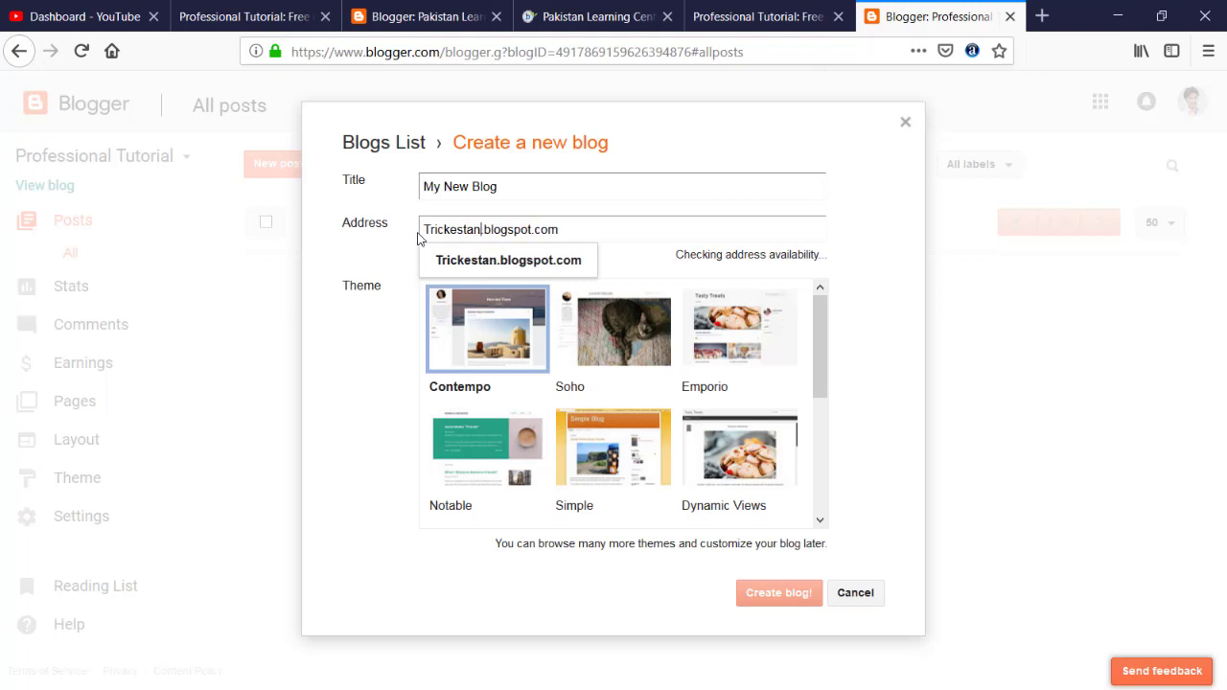
{"action": "left_click", "coordinate": [876, 324]}
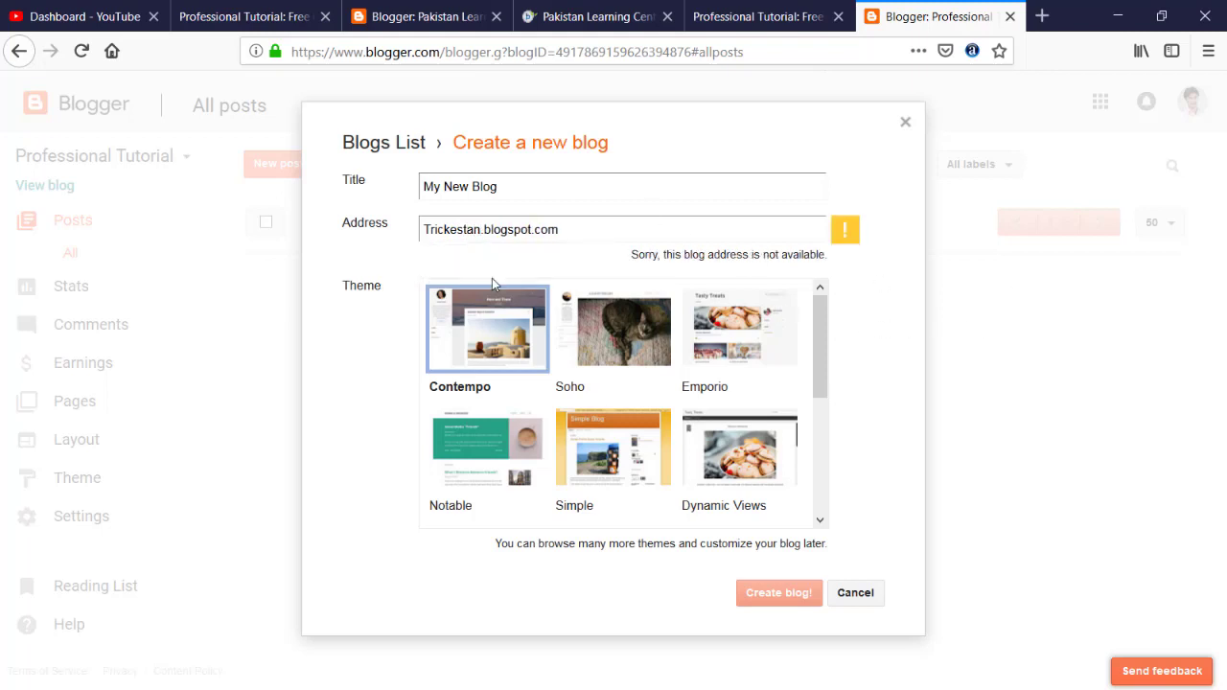
Change the new blog's address to mytrickestan.blogspot.com
{"action": "left_click_drag", "start_coordinate": [433, 230], "coordinate": [415, 236]}
{"action": "key", "text": "Left"}
{"action": "type", "text": "my"}
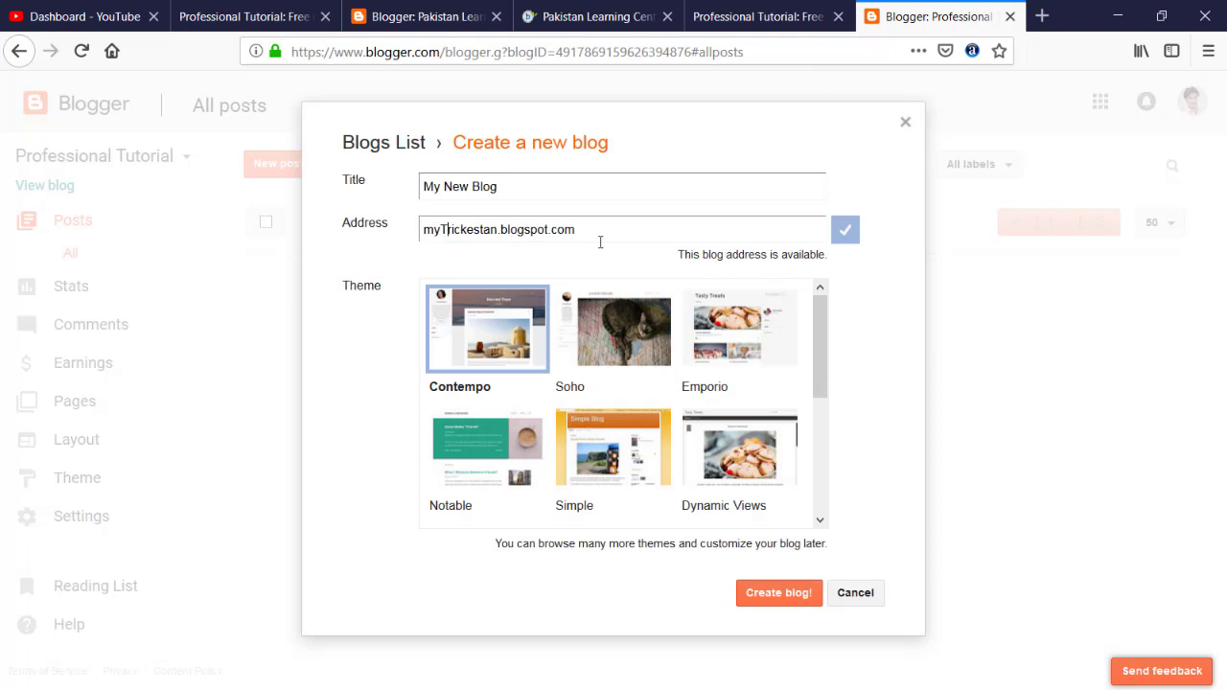
{"action": "key", "text": "BackSpace"}
{"action": "type", "text": "t"}
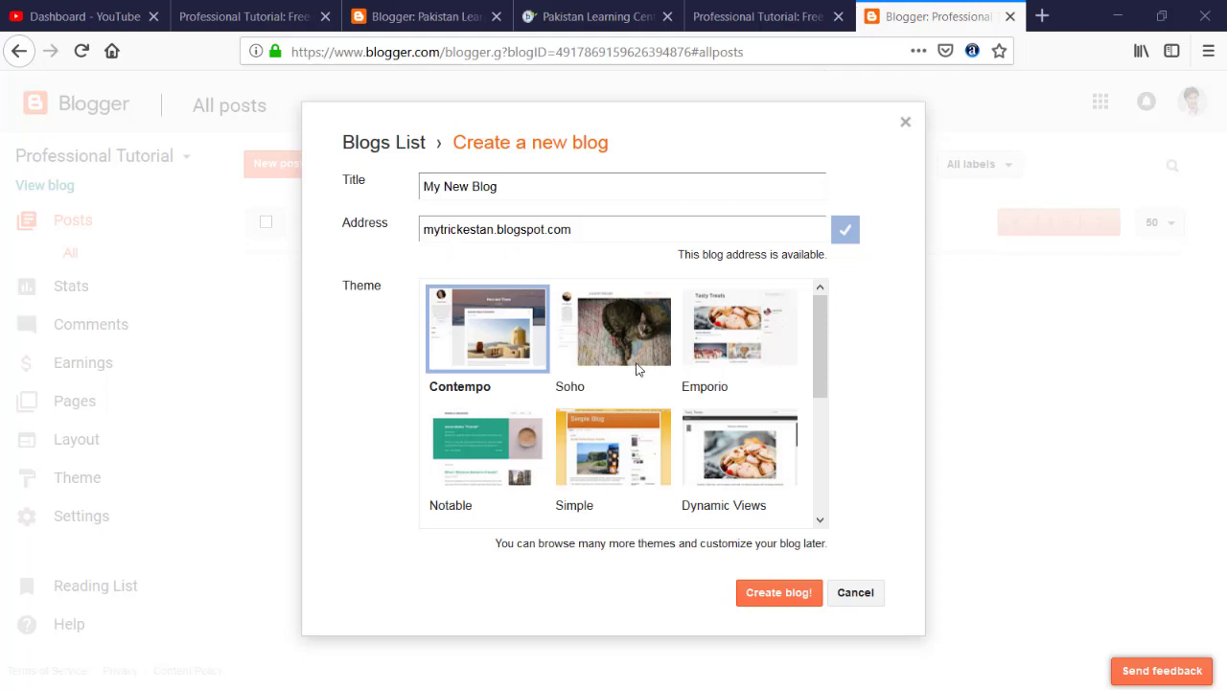
Choose the Awesome Inc. theme for the new blog and create the blog
{"action": "scroll", "coordinate": [618, 362], "scroll_direction": "down", "scroll_amount": 3}
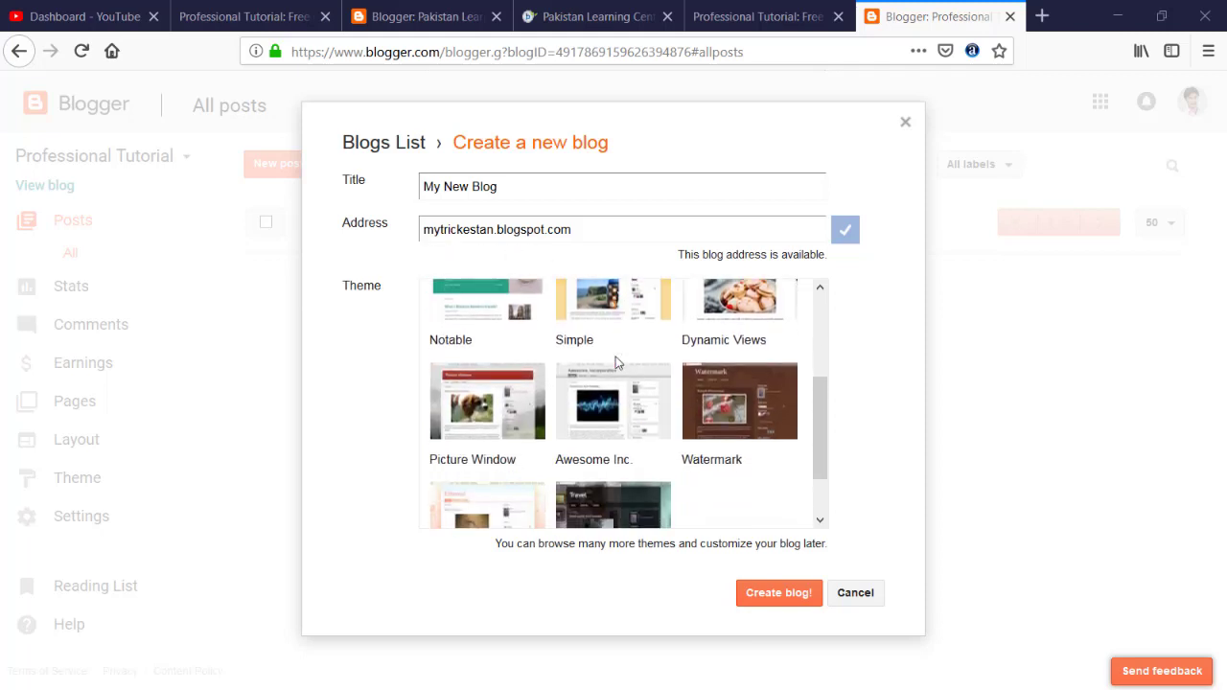
{"action": "scroll", "coordinate": [616, 362], "scroll_direction": "down", "scroll_amount": 2}
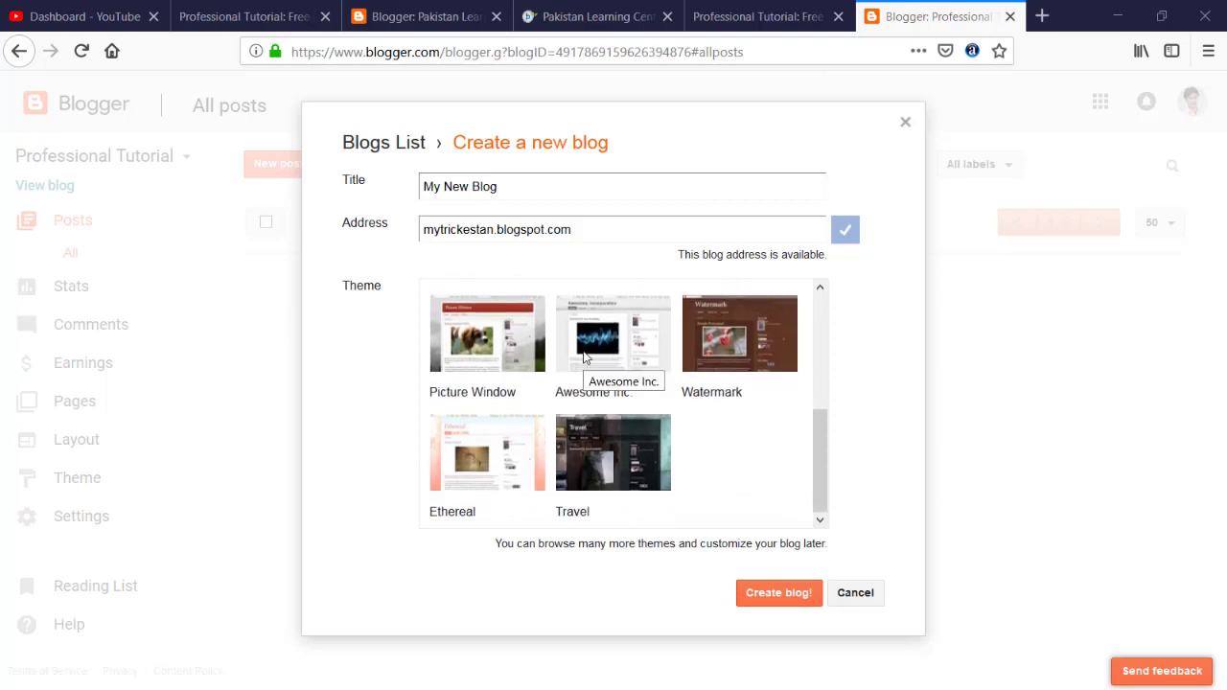
{"action": "left_click", "coordinate": [516, 346]}
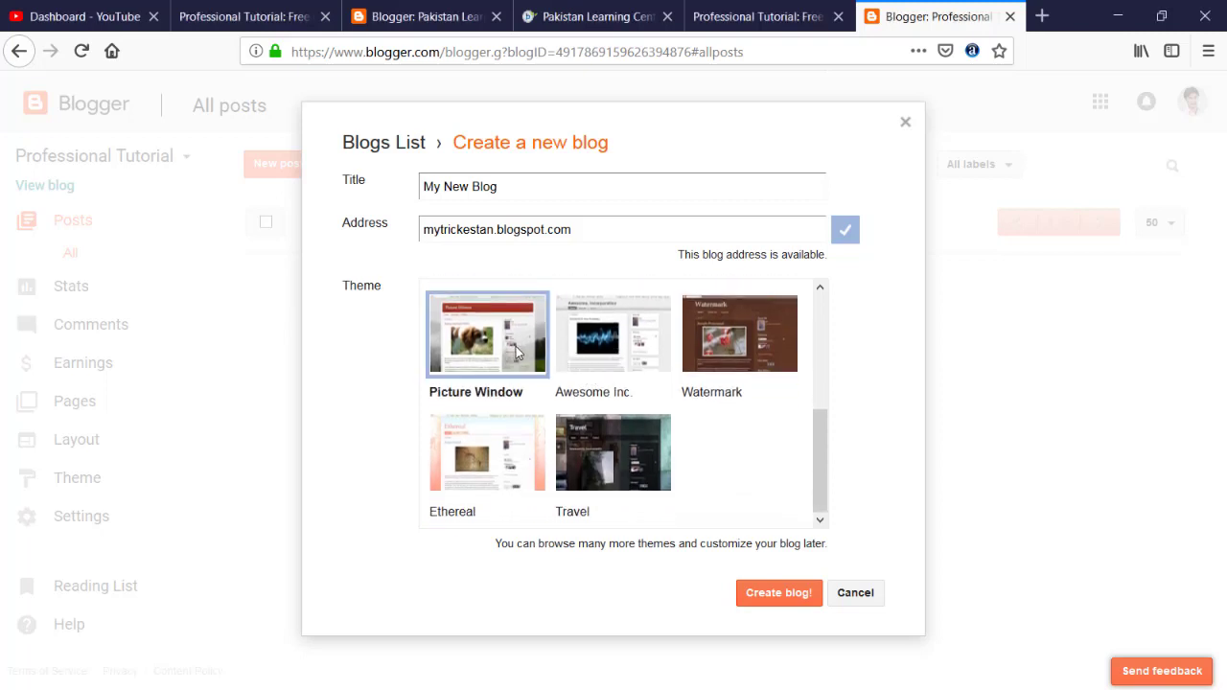
{"action": "left_click", "coordinate": [605, 346]}
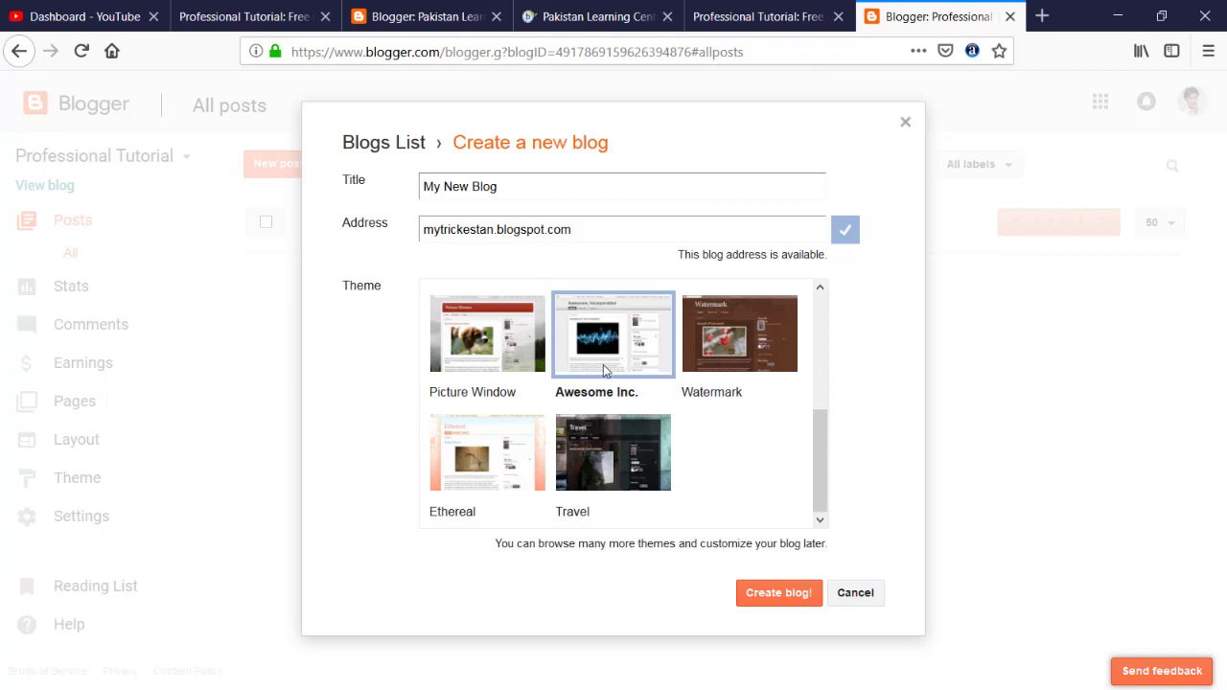
{"action": "left_click", "coordinate": [768, 605]}
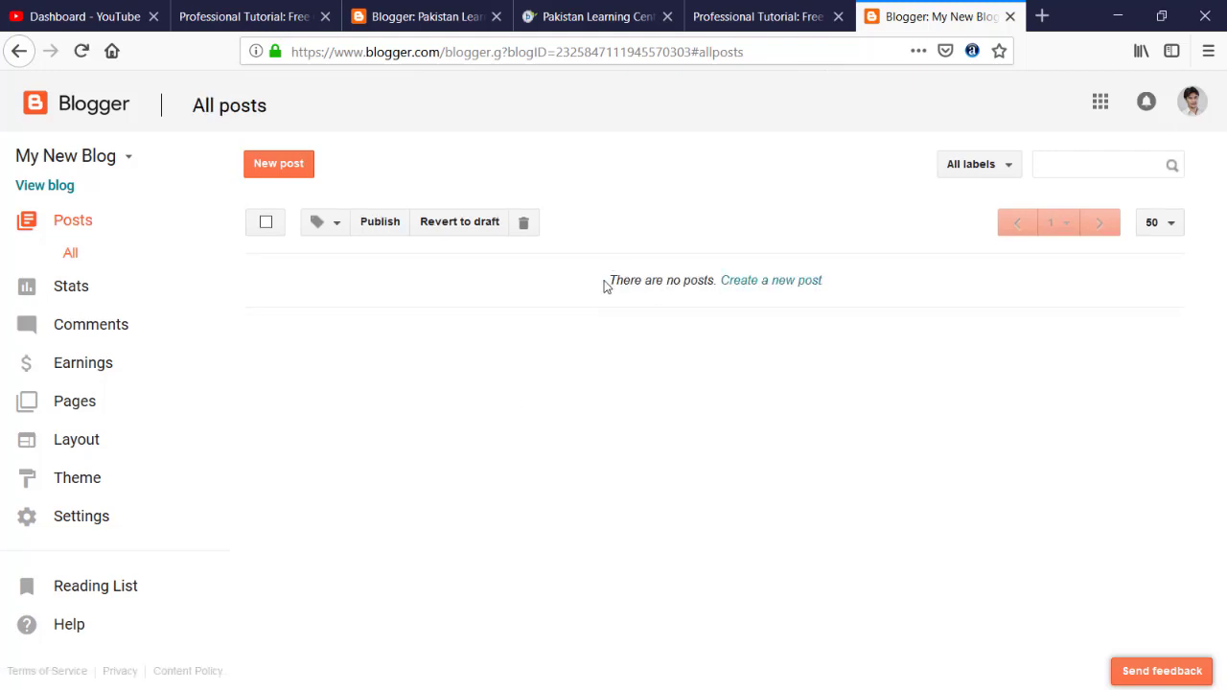
View the new blog's public page, and start a new post from its posts overview
{"action": "left_click_drag", "start_coordinate": [606, 281], "coordinate": [721, 295]}
{"action": "left_click", "coordinate": [763, 291]}
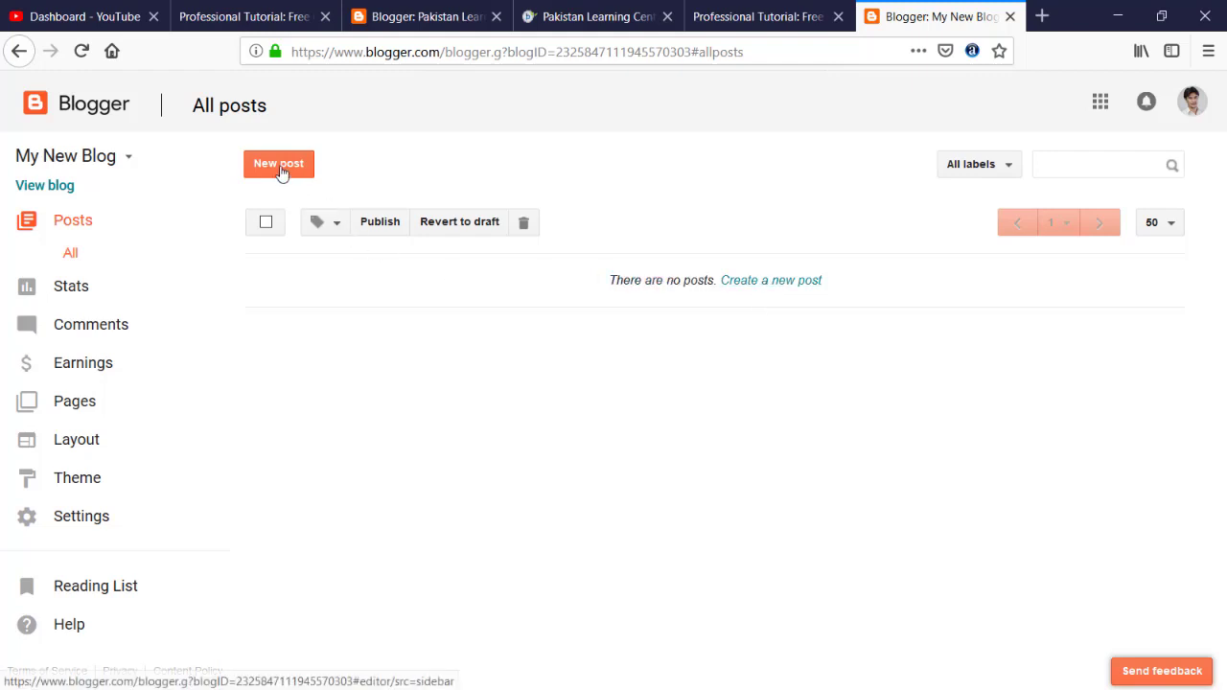
{"action": "left_click", "coordinate": [29, 186]}
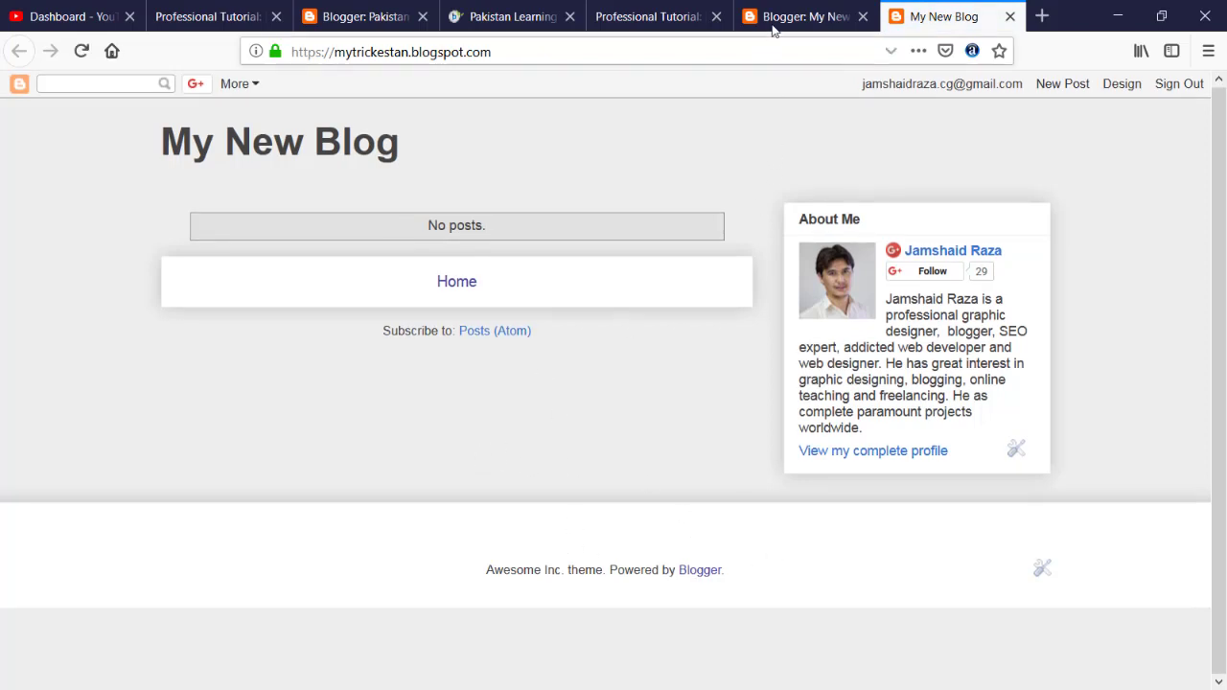
{"action": "left_click", "coordinate": [801, 16]}
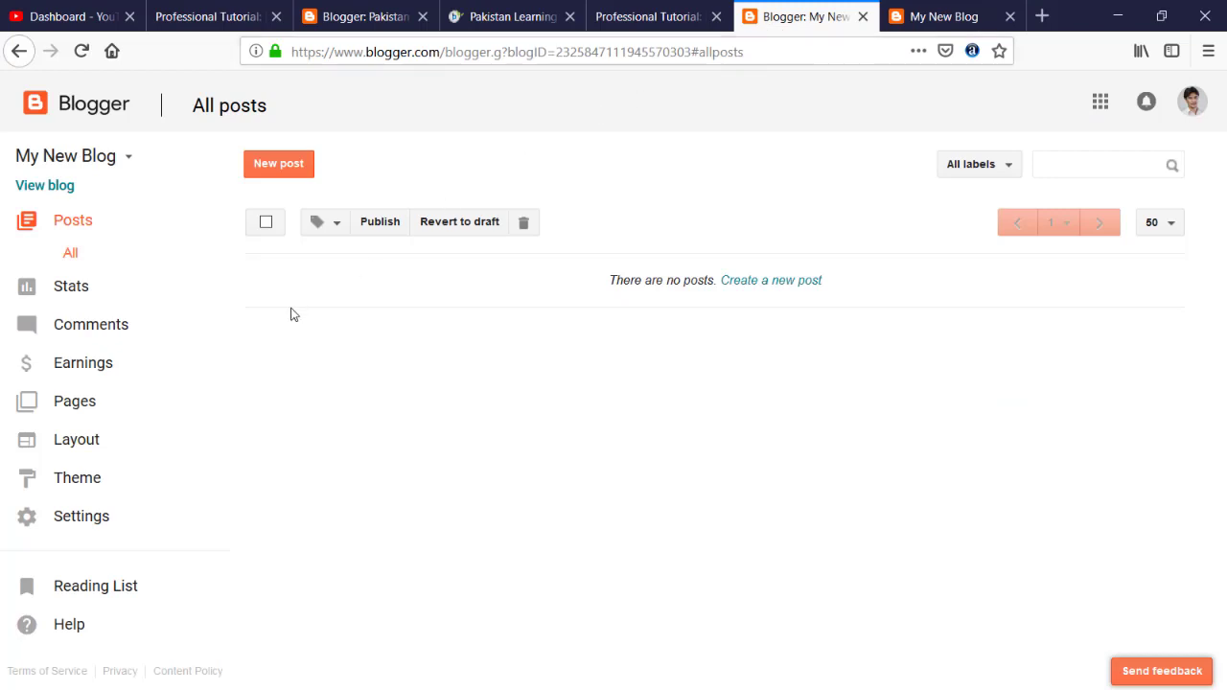
{"action": "left_click", "coordinate": [268, 170]}
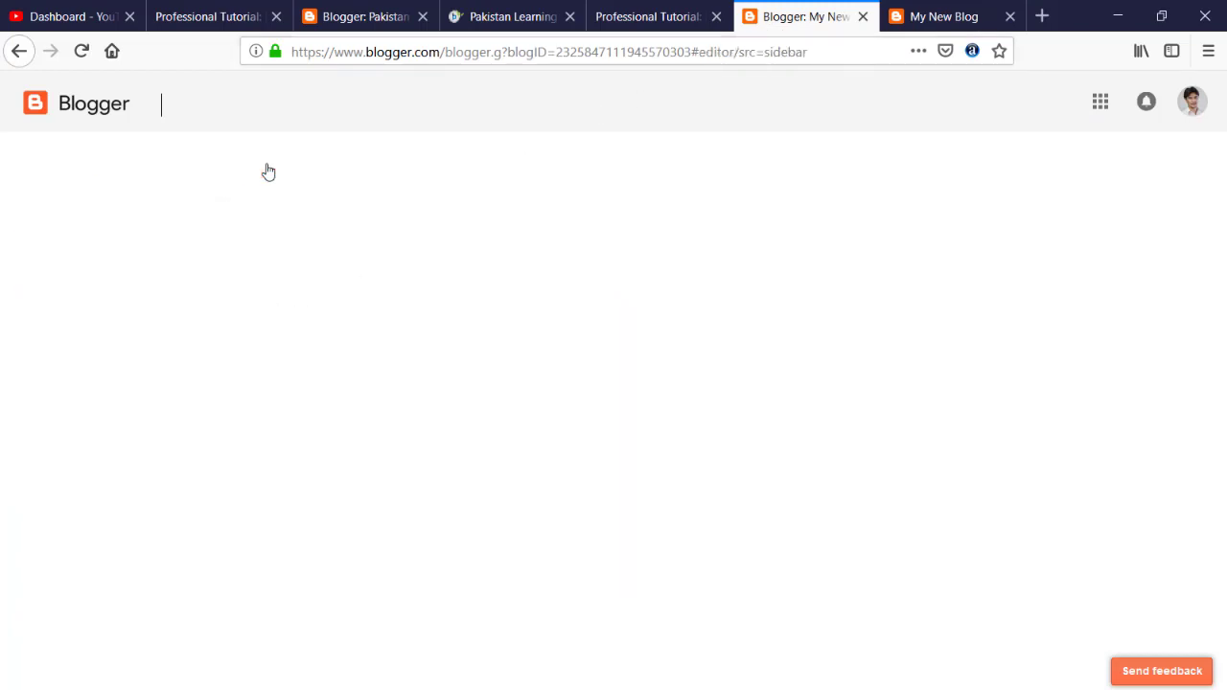
Search Google for "ipsum lorem copy" in a new browser tab and open the lipsum.com/feed/html result
{"action": "left_click", "coordinate": [1039, 16]}
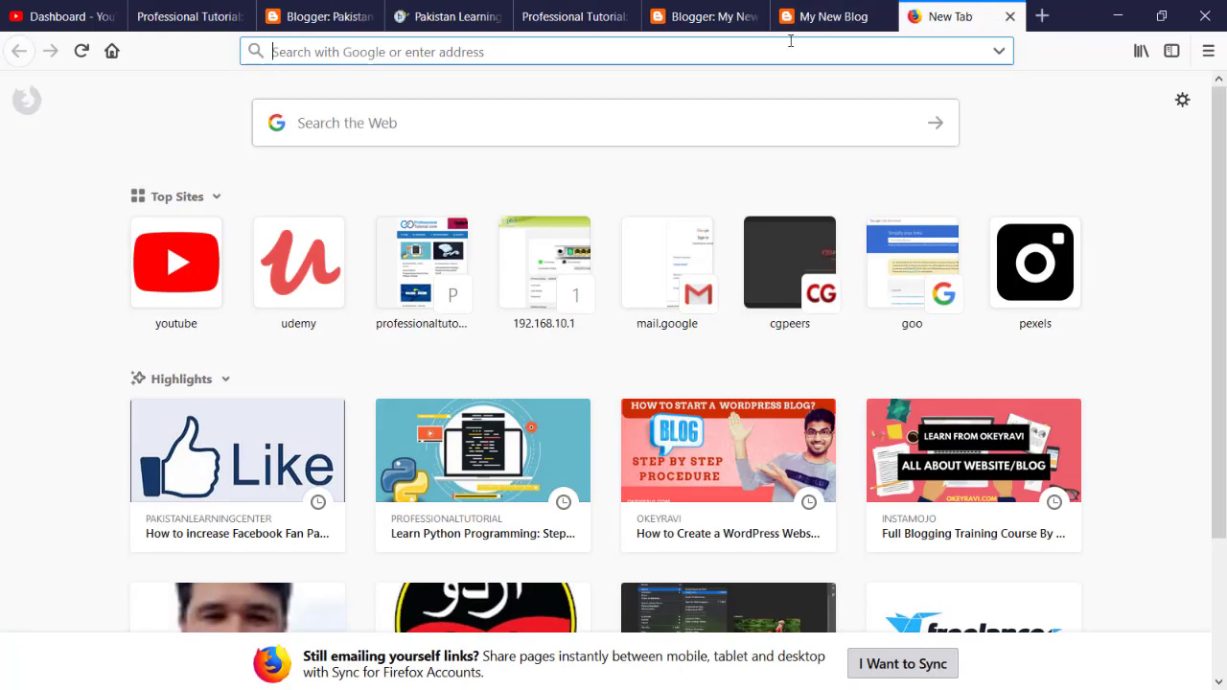
{"action": "type", "text": "google.com"}
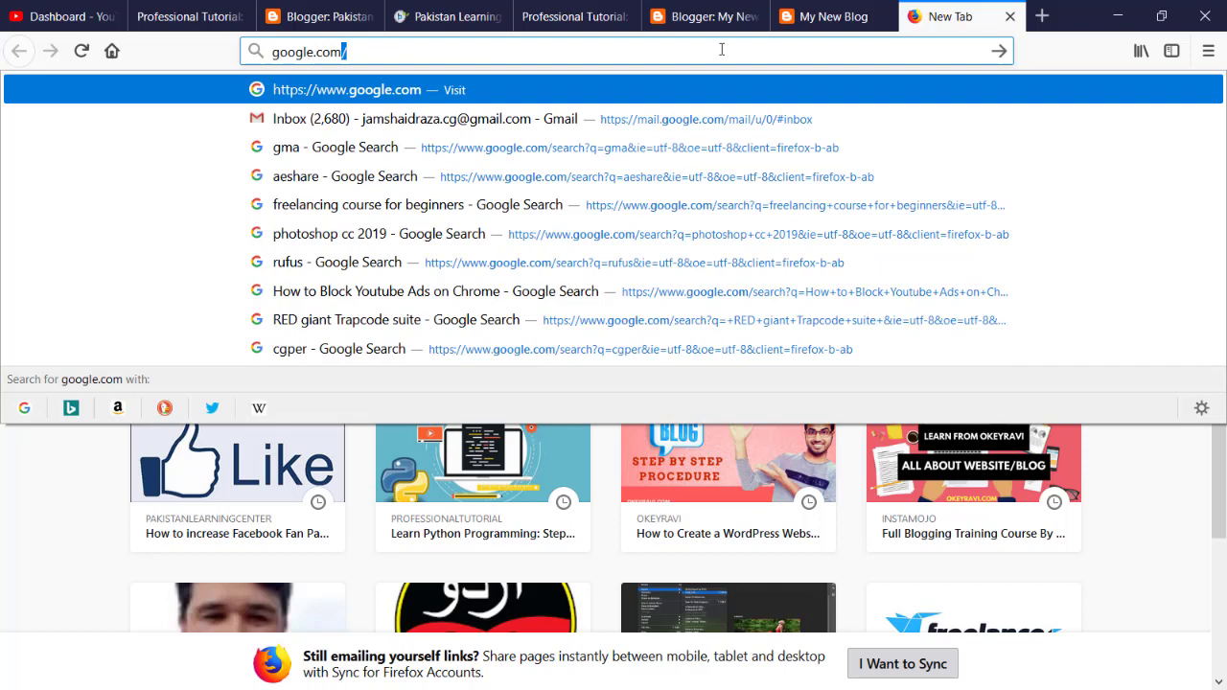
{"action": "key", "text": "Return"}
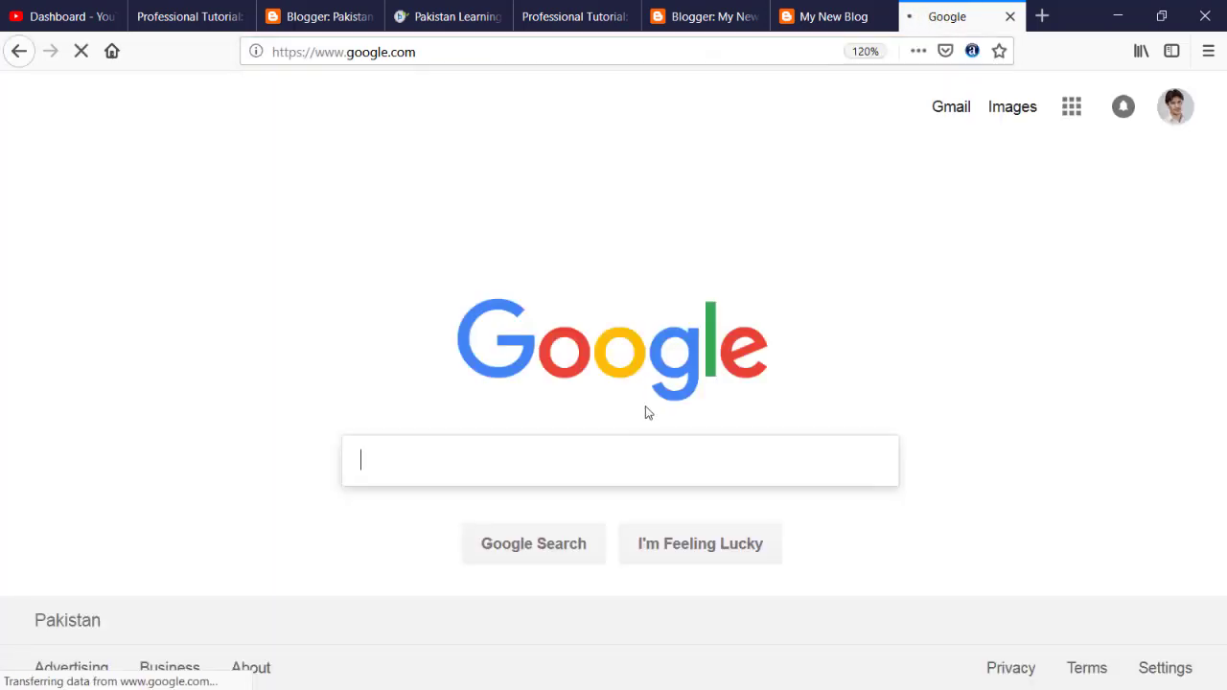
{"action": "type", "text": "ipsum"}
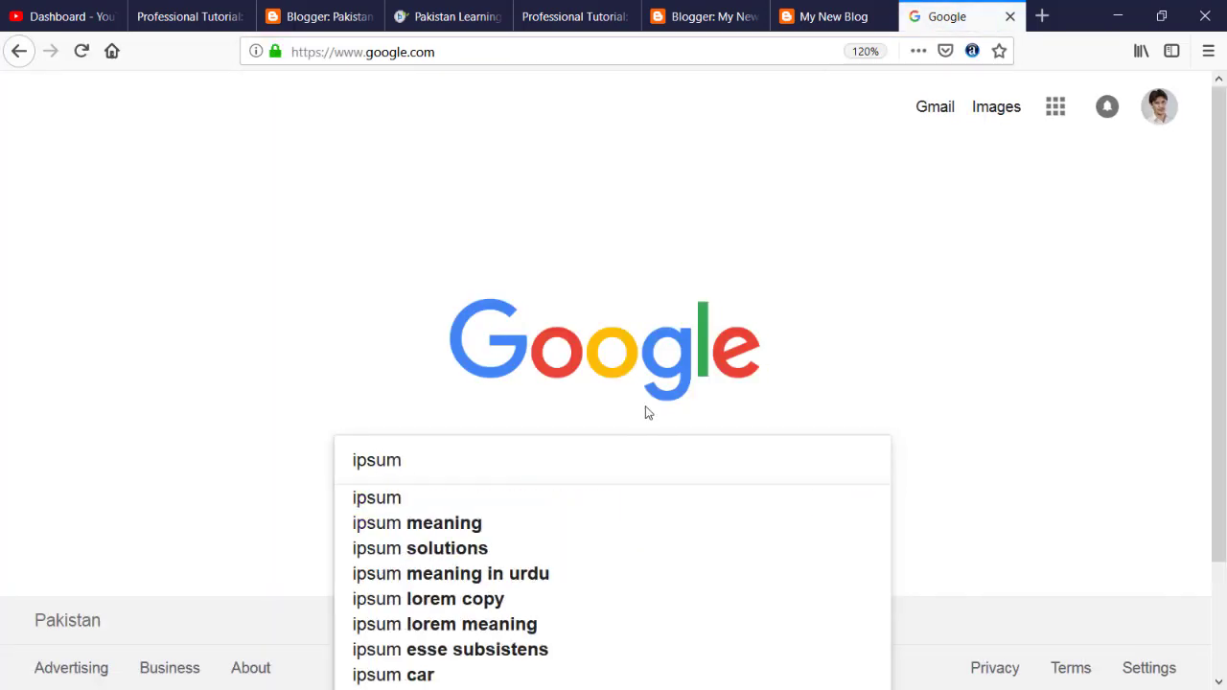
{"action": "key", "text": "Down"}
{"action": "key", "text": "Down"}
{"action": "key", "text": "Down"}
{"action": "key", "text": "Down"}
{"action": "key", "text": "Down"}
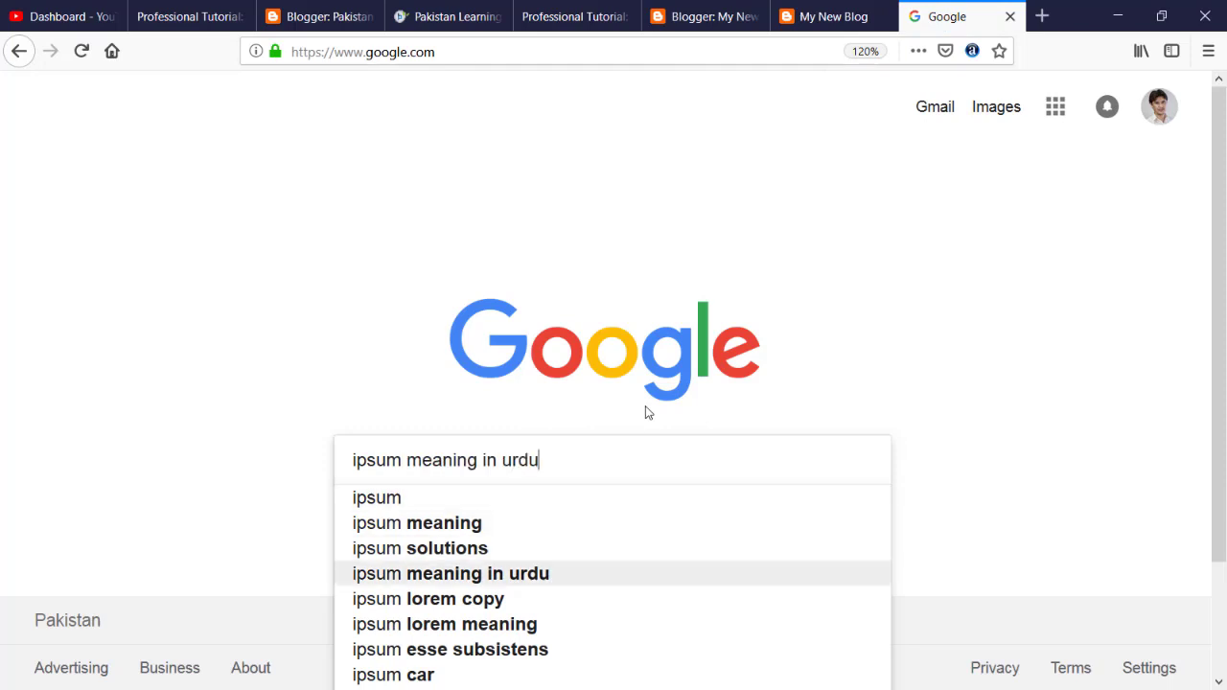
{"action": "key", "text": "Return"}
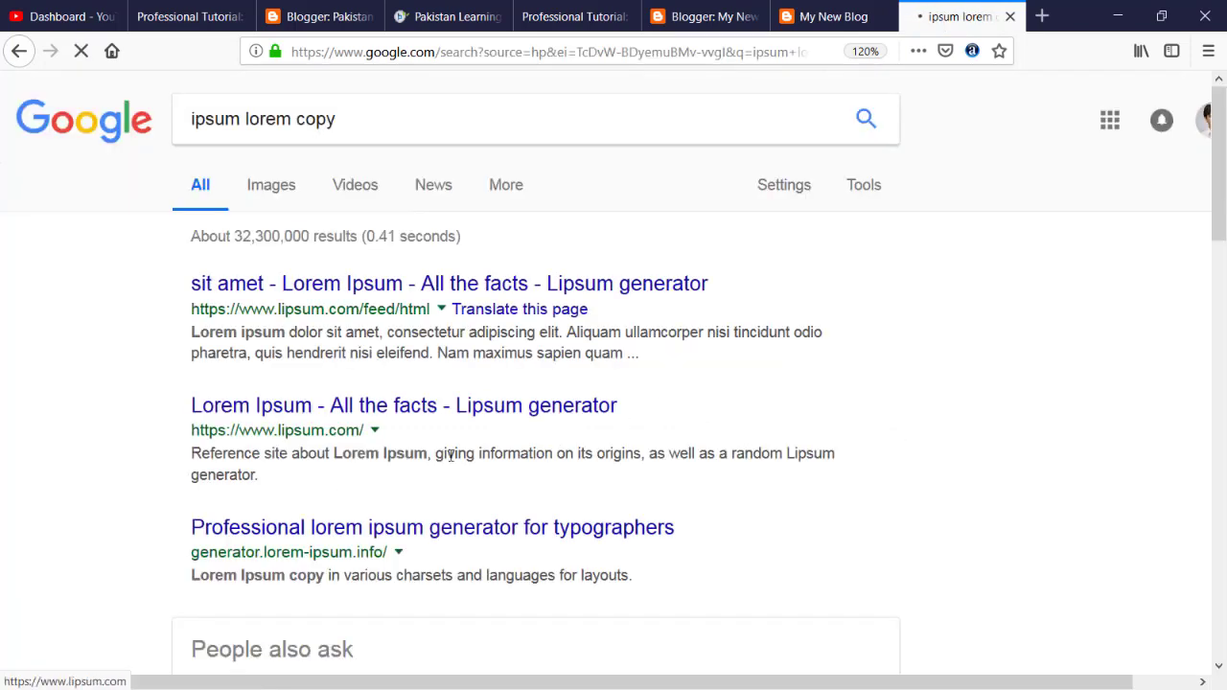
Return to the post editor and title the new post "My First Post"
{"action": "left_click", "coordinate": [830, 15]}
{"action": "left_click", "coordinate": [674, 16]}
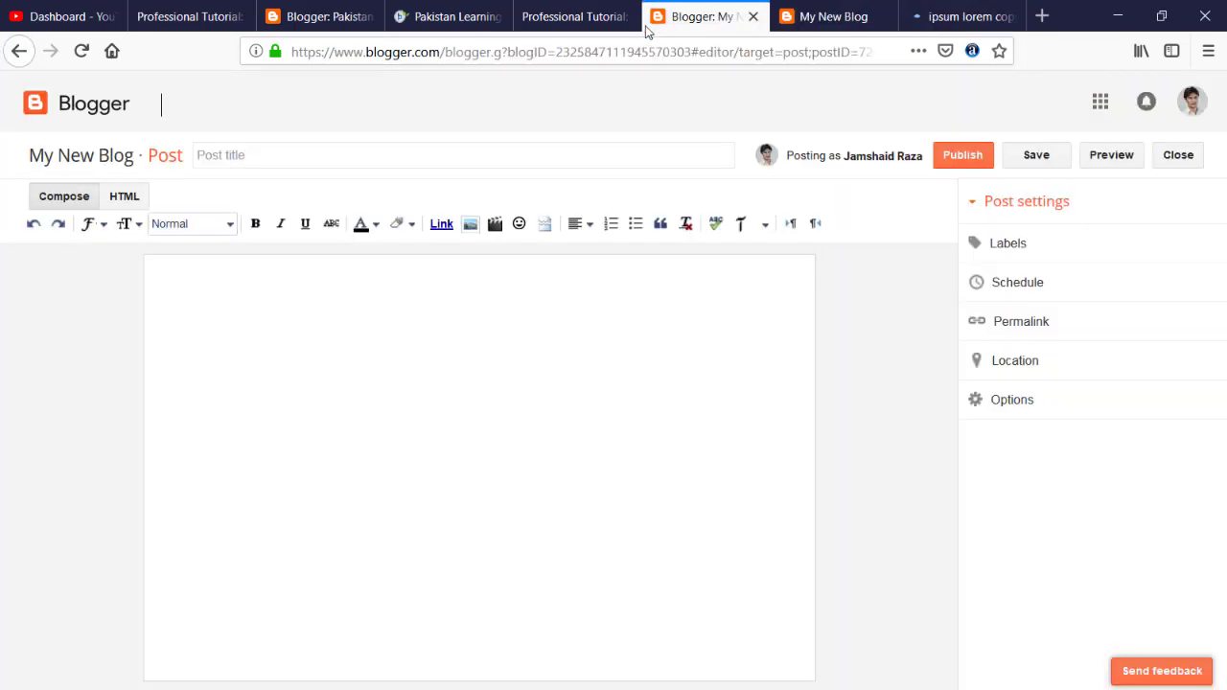
{"action": "left_click", "coordinate": [282, 156]}
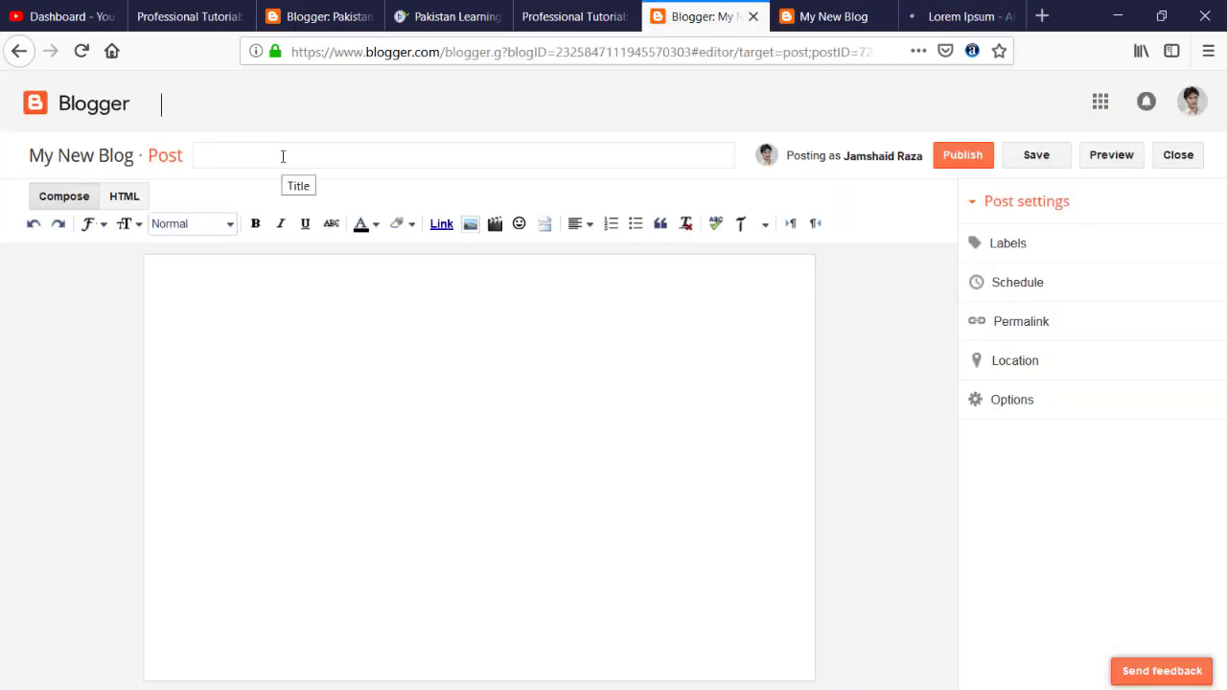
{"action": "type", "text": "My First Post"}
Copy all five generated Lorem Ipsum paragraphs from the lipsum.com page
{"action": "left_click", "coordinate": [937, 13]}
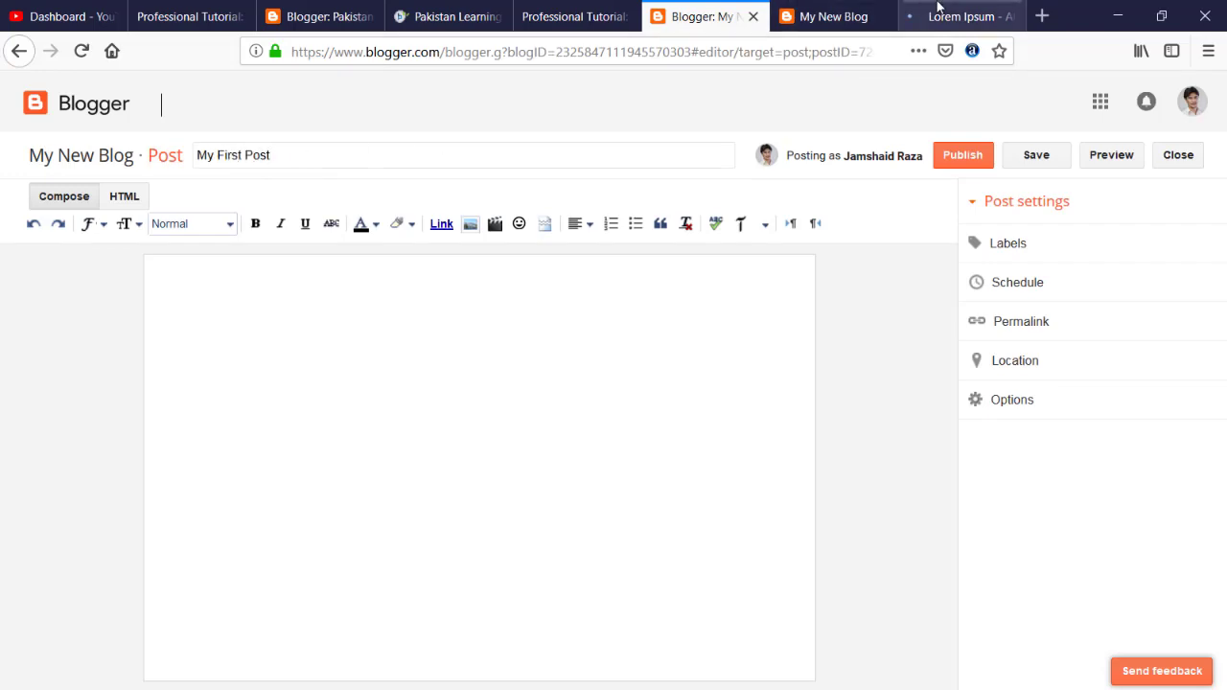
{"action": "scroll", "coordinate": [180, 247], "scroll_direction": "down", "scroll_amount": 4}
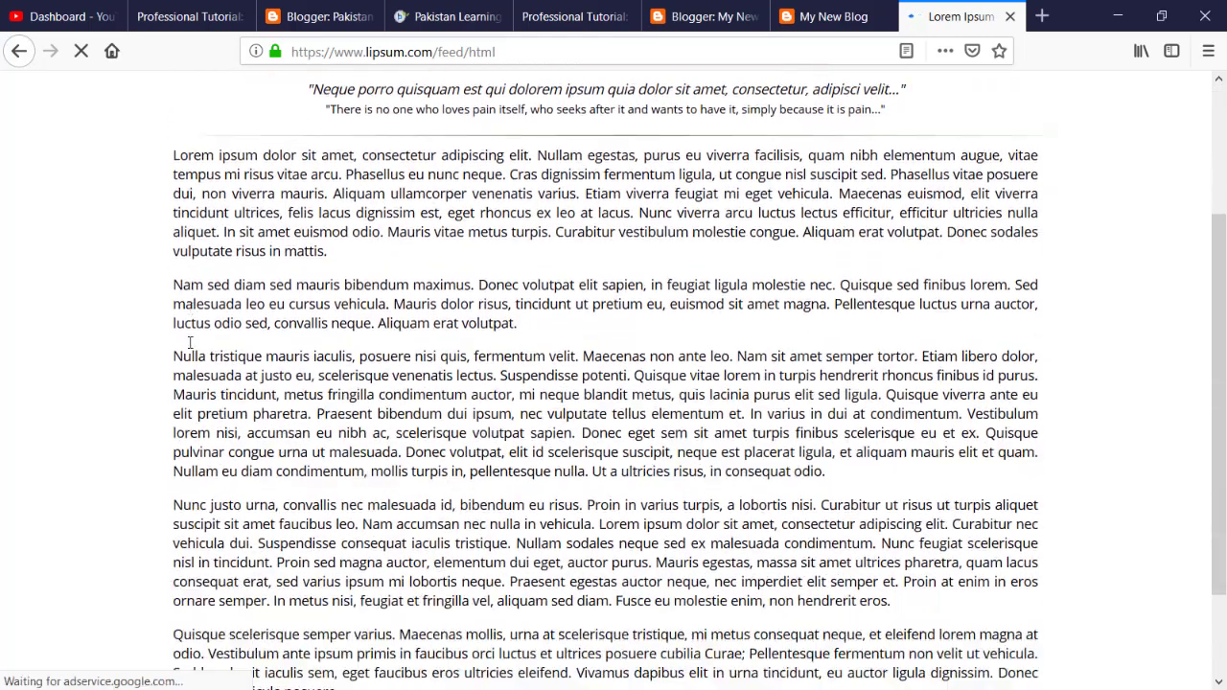
{"action": "scroll", "coordinate": [180, 247], "scroll_direction": "up", "scroll_amount": 3}
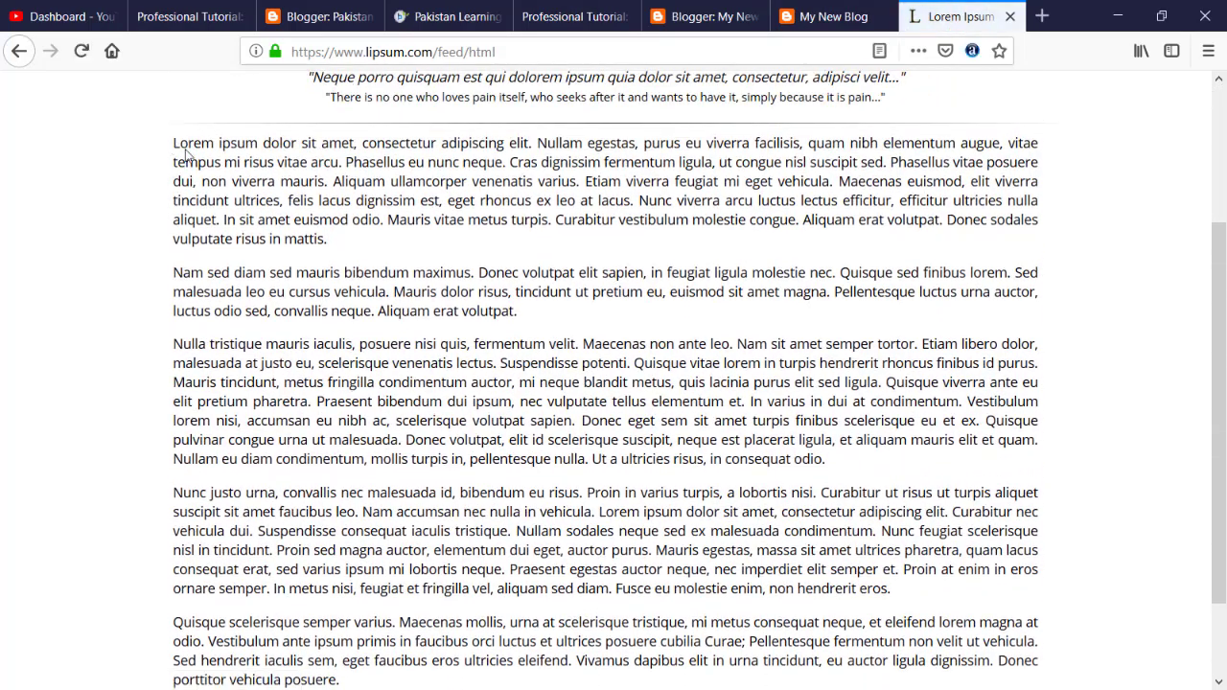
{"action": "left_click_drag", "start_coordinate": [174, 243], "coordinate": [391, 334]}
{"action": "left_click", "coordinate": [391, 334]}
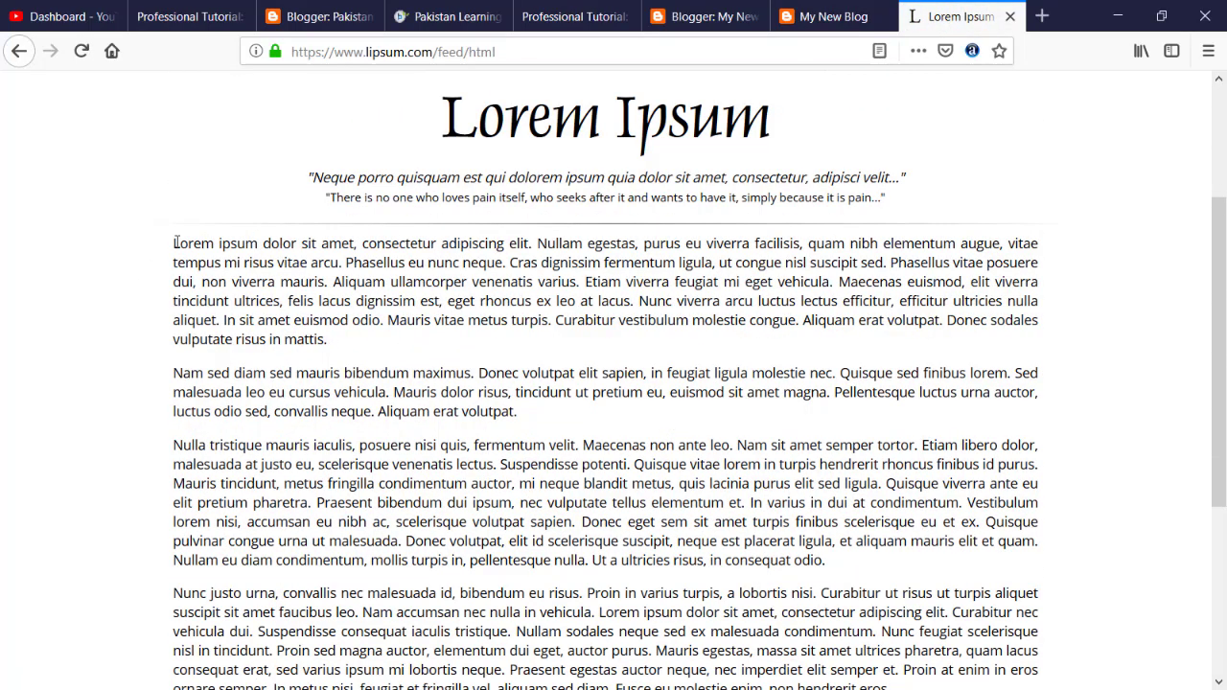
{"action": "left_click_drag", "start_coordinate": [173, 243], "coordinate": [537, 464]}
{"action": "key", "text": "ctrl+c"}
{"action": "scroll", "coordinate": [575, 480], "scroll_direction": "down", "scroll_amount": 4}
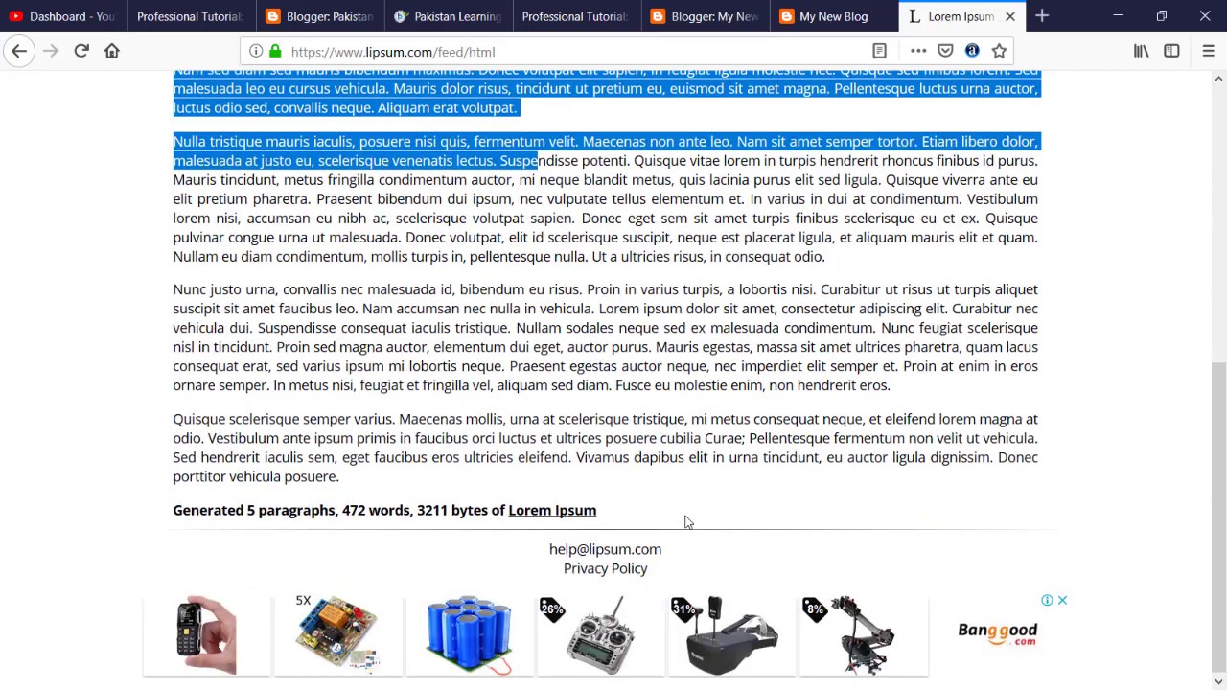
{"action": "left_click", "coordinate": [361, 482], "text": "shift"}
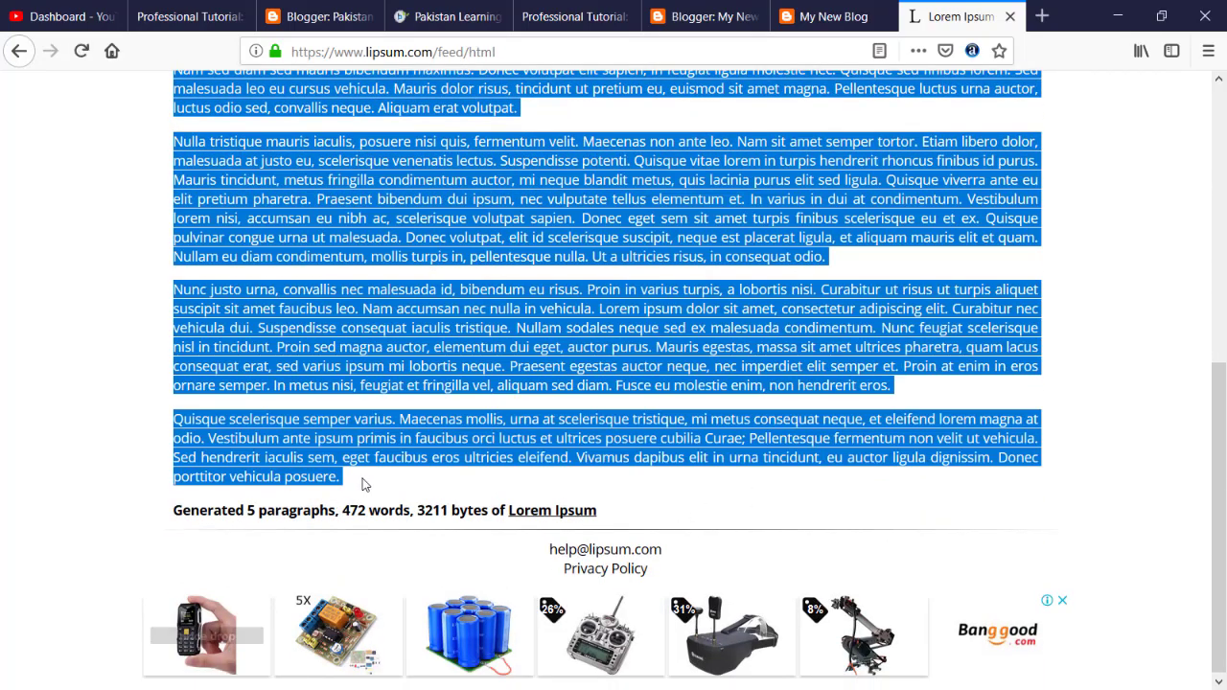
Paste the copied Lorem Ipsum text into the body of the "My First Post" post
{"action": "left_click", "coordinate": [709, 17]}
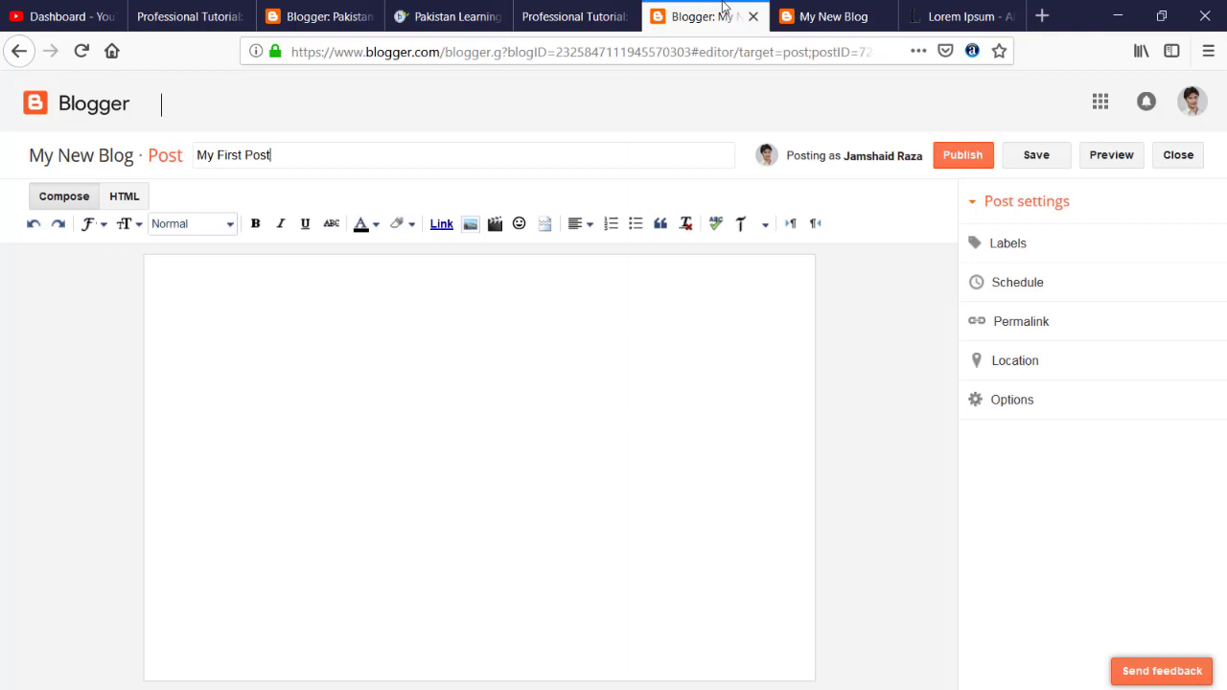
{"action": "left_click", "coordinate": [419, 306]}
{"action": "key", "text": "ctrl+v"}
{"action": "scroll", "coordinate": [407, 429], "scroll_direction": "up", "scroll_amount": 3}
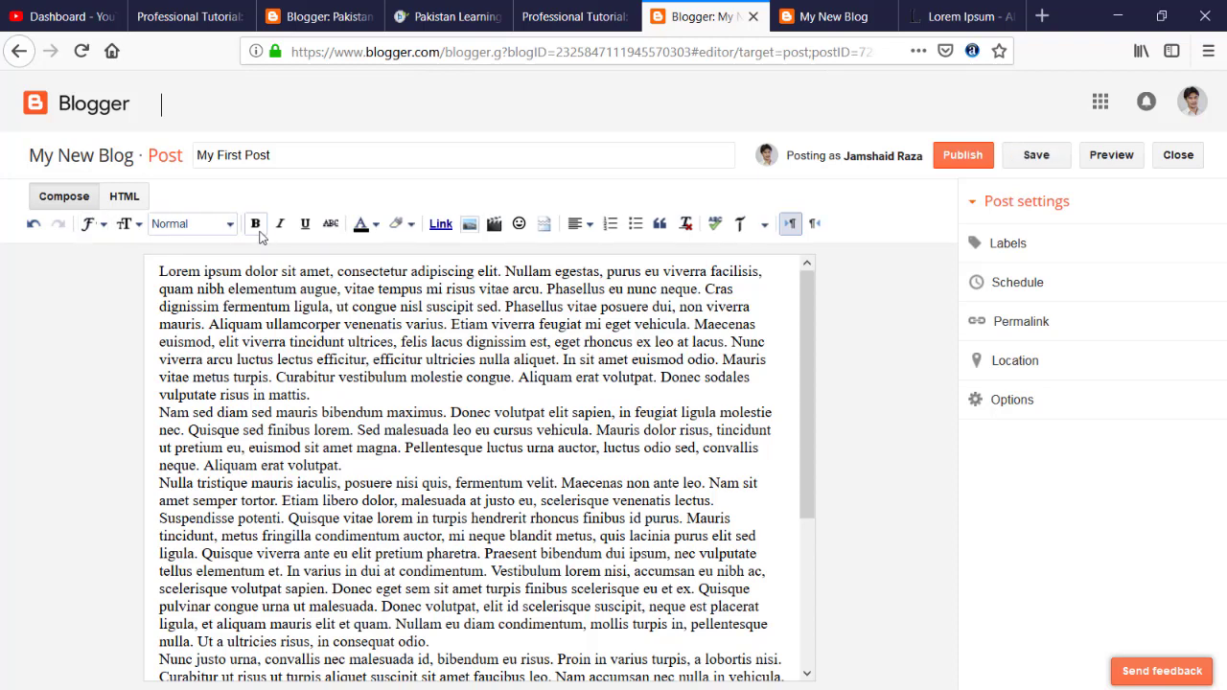
Make the words "sed mauris bibendum maximus" in the post's second paragraph bold
{"action": "left_click", "coordinate": [305, 223]}
{"action": "left_click", "coordinate": [305, 447]}
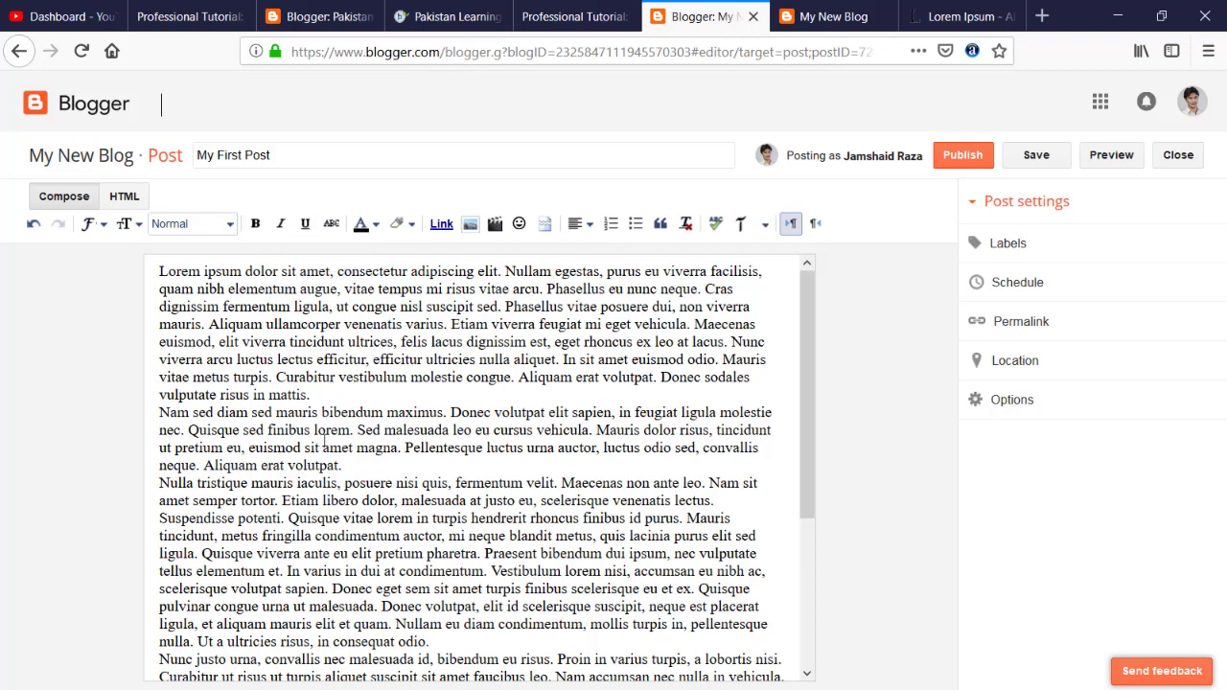
{"action": "left_click_drag", "start_coordinate": [445, 413], "coordinate": [251, 413]}
{"action": "left_click", "coordinate": [255, 224]}
{"action": "left_click_drag", "start_coordinate": [368, 377], "coordinate": [315, 395]}
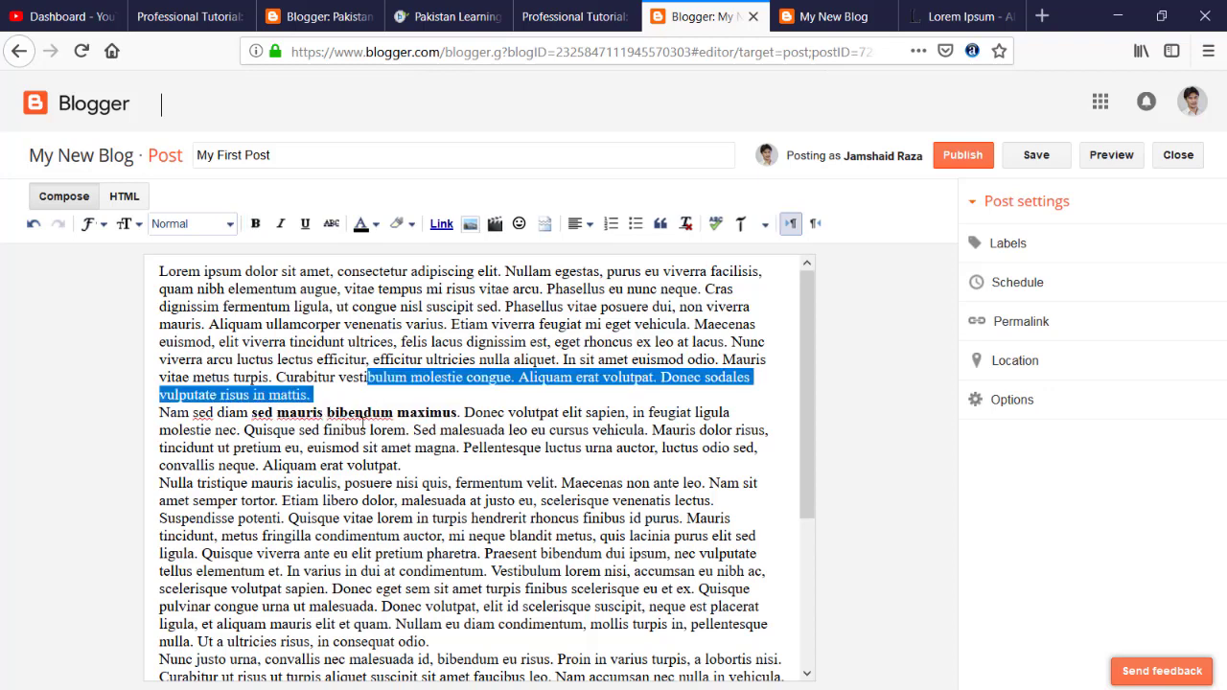
{"action": "left_click", "coordinate": [422, 448]}
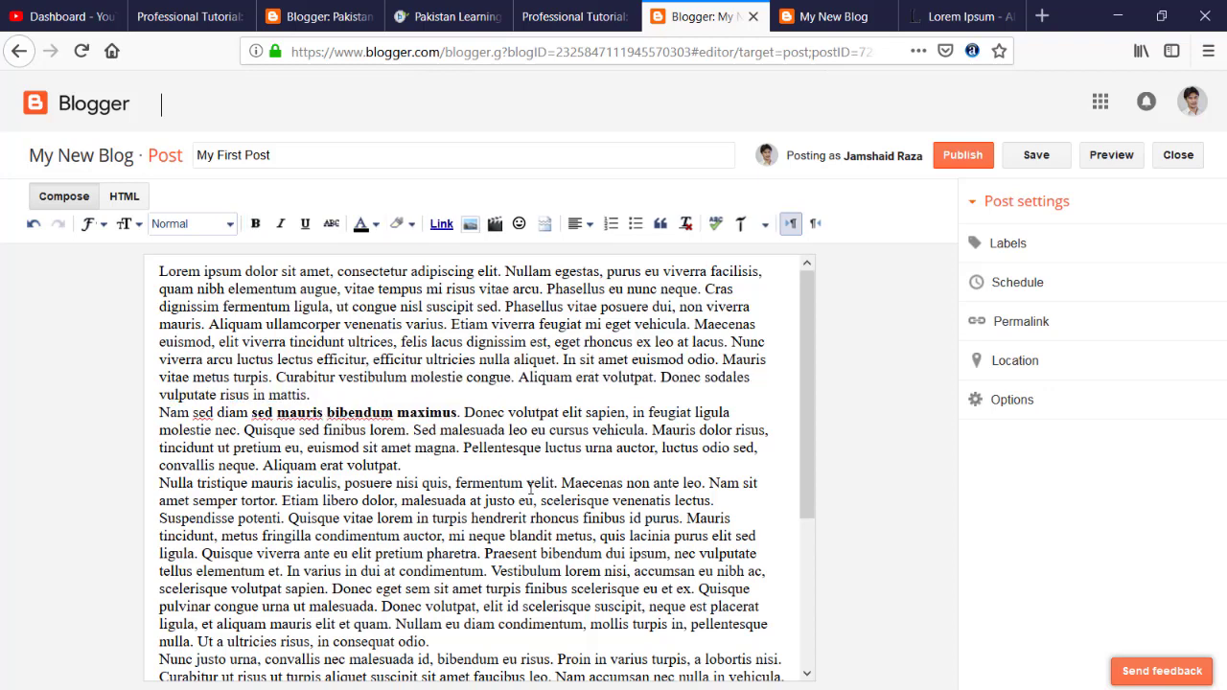
Link the words "fermentum velit" in the third paragraph to the web address wikipedia.com
{"action": "left_click_drag", "start_coordinate": [554, 483], "coordinate": [455, 483]}
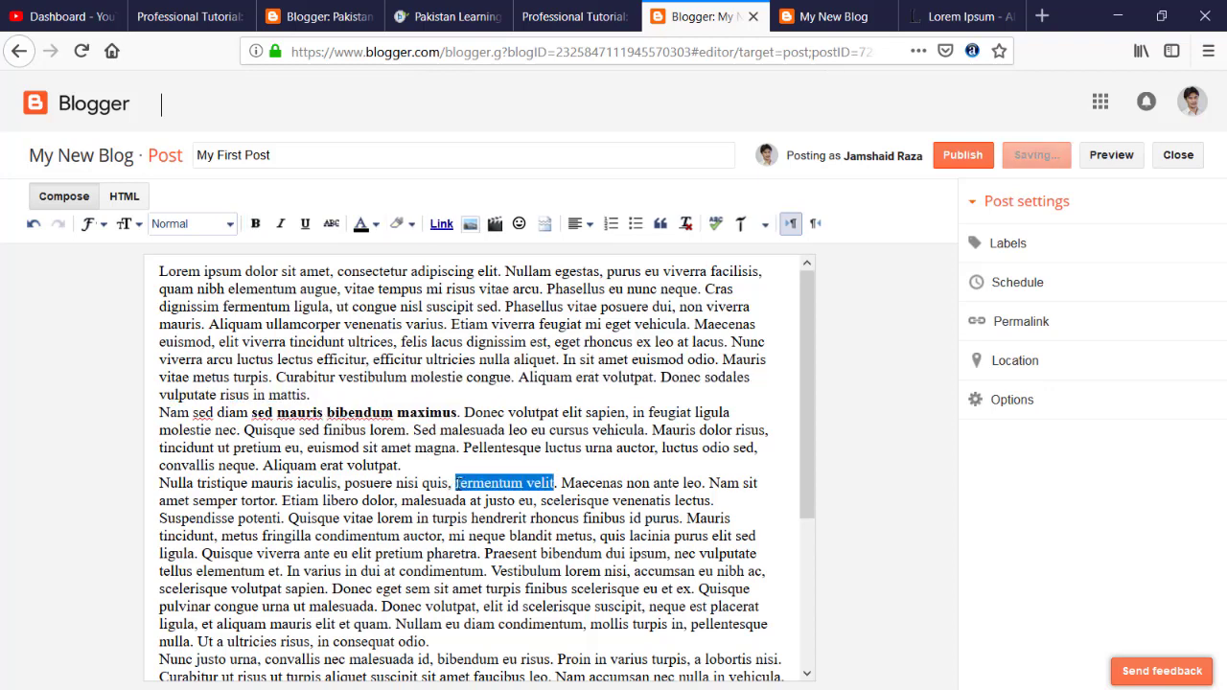
{"action": "left_click", "coordinate": [442, 224]}
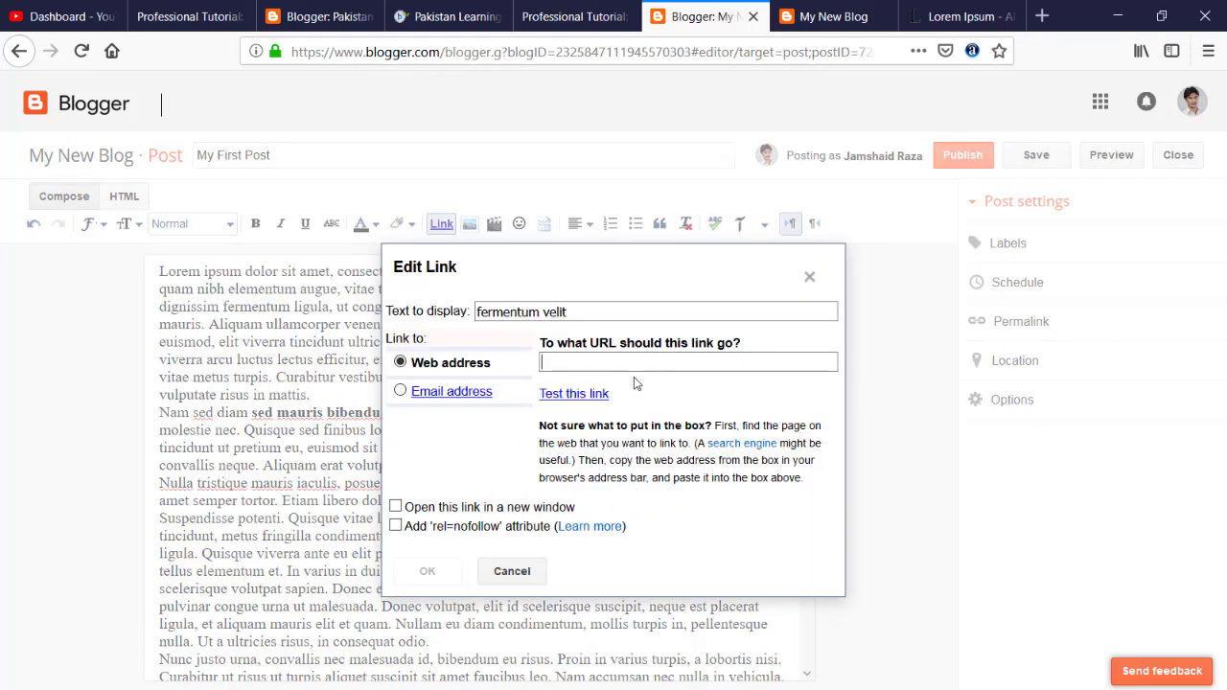
{"action": "type", "text": "www.w"}
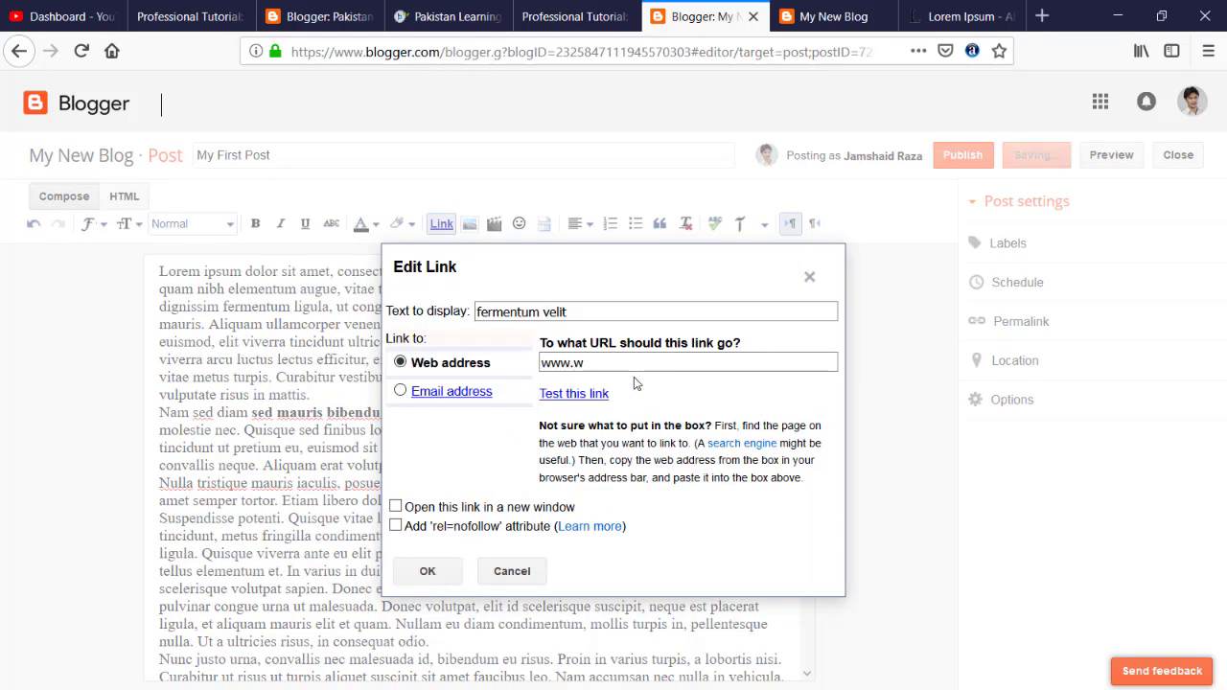
{"action": "key", "text": "BackSpace"}
{"action": "key", "text": "BackSpace"}
{"action": "key", "text": "BackSpace"}
{"action": "key", "text": "BackSpace"}
{"action": "key", "text": "BackSpace"}
{"action": "type", "text": "wiki"}
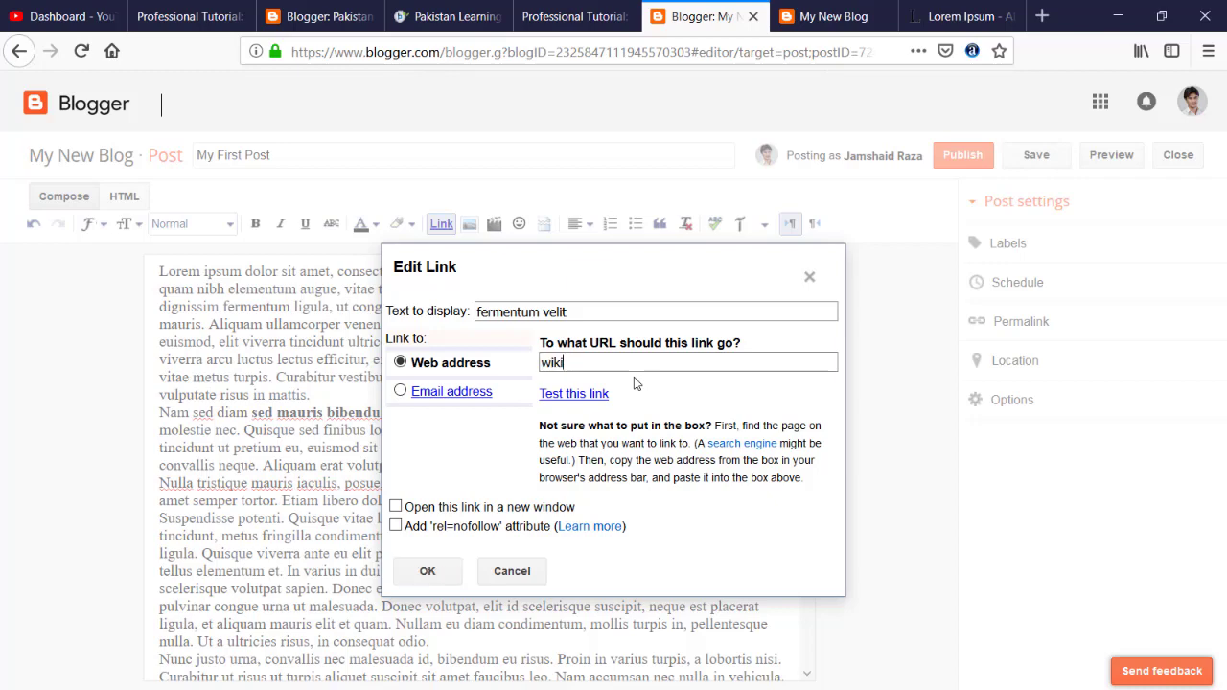
{"action": "type", "text": "pedia.com"}
{"action": "left_click", "coordinate": [428, 571]}
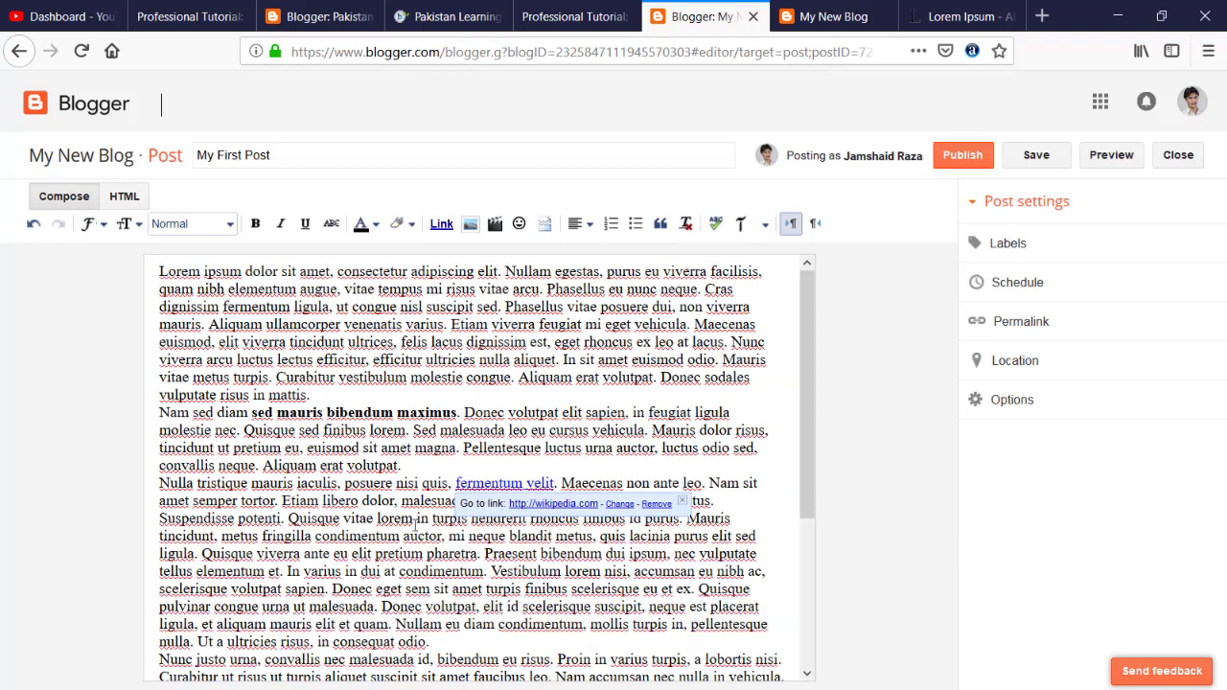
Upload the teal drawing-room paint colour picture from the Desktop and insert it on a new line above the post's first paragraph
{"action": "left_click", "coordinate": [415, 521]}
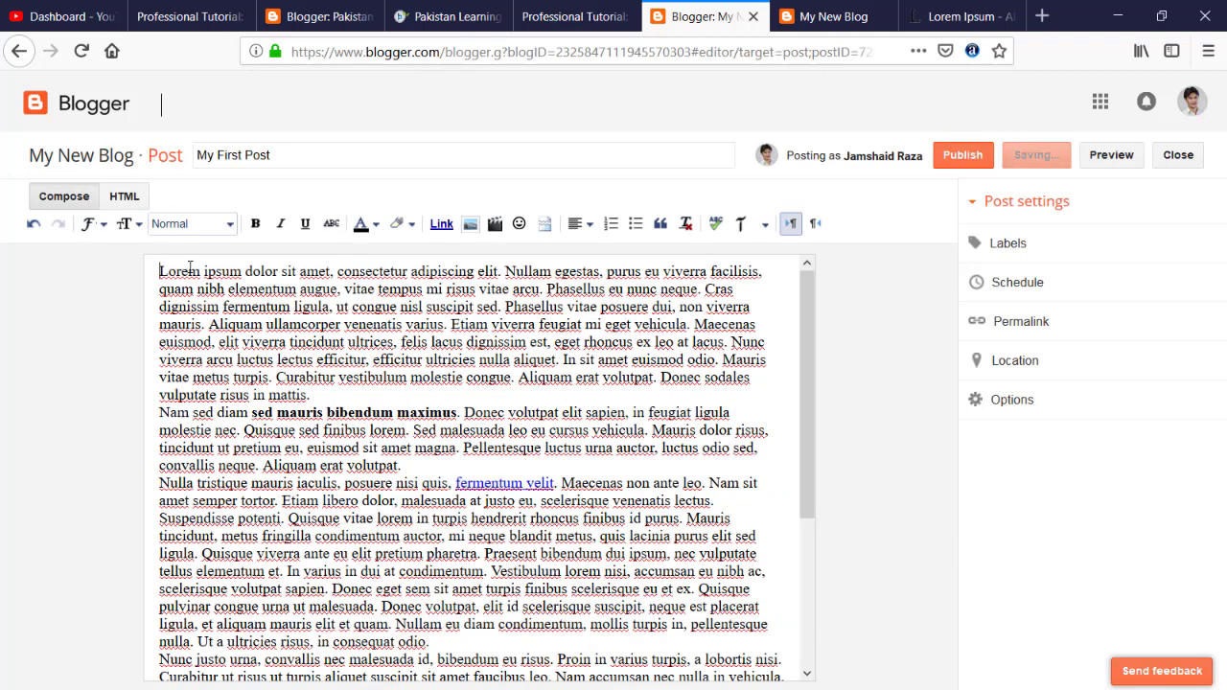
{"action": "key", "text": "Return"}
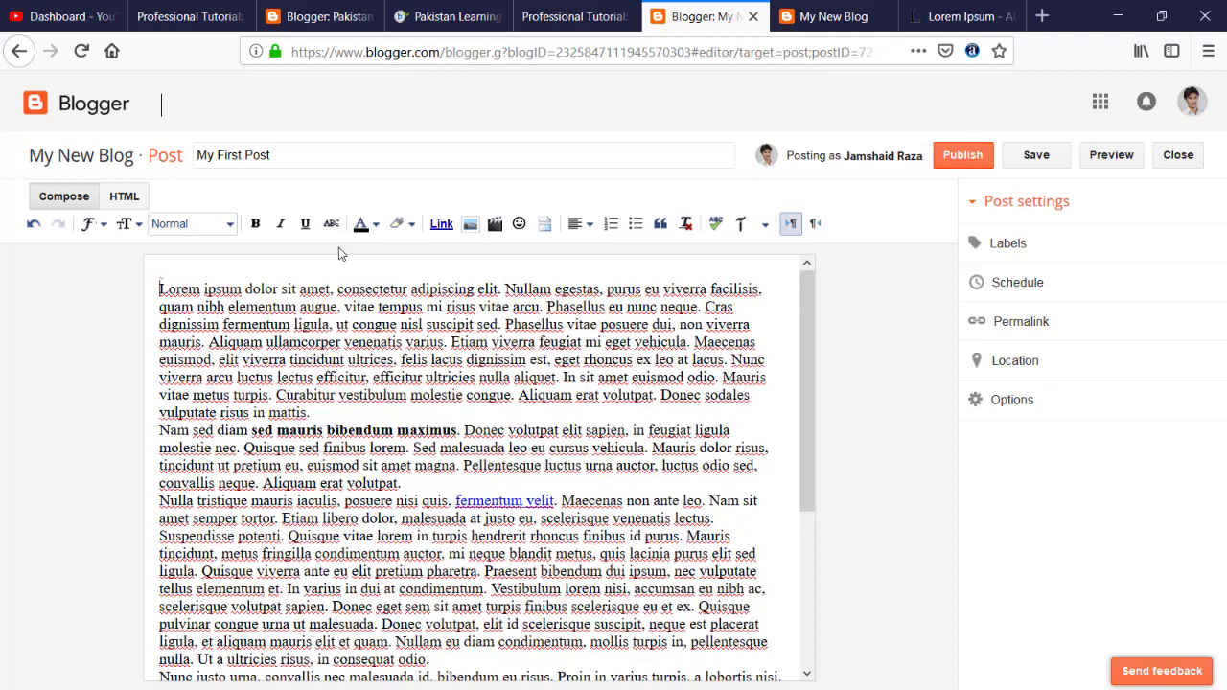
{"action": "left_click", "coordinate": [452, 224]}
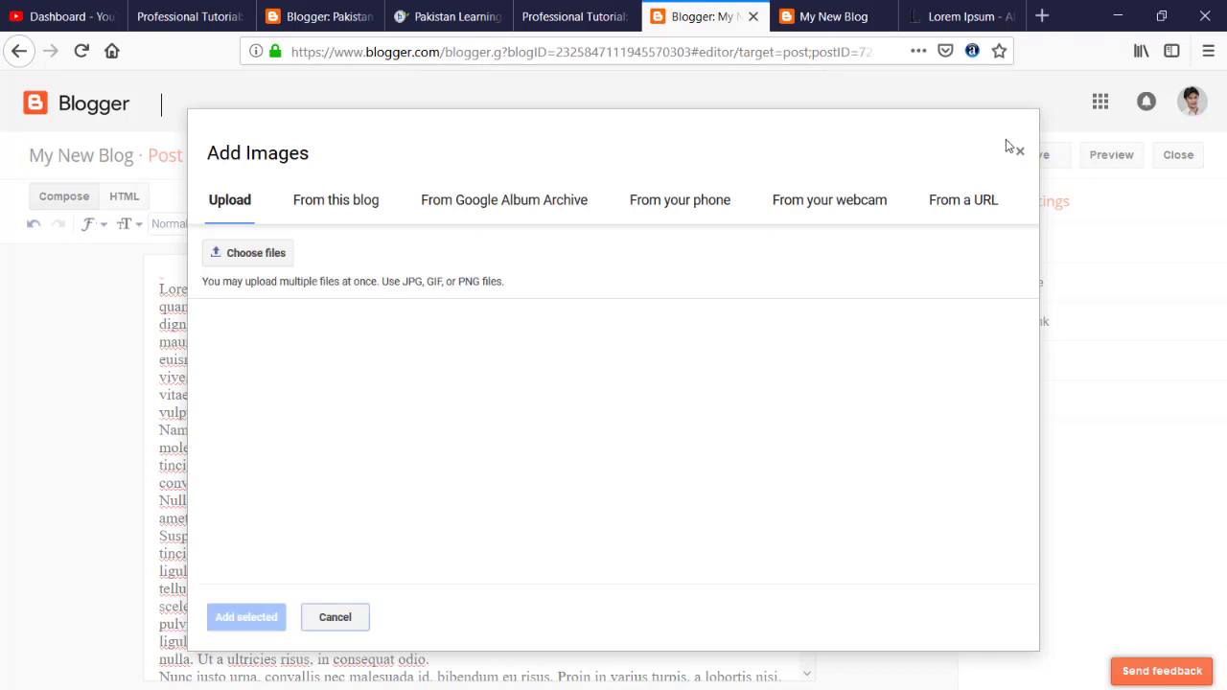
{"action": "left_click", "coordinate": [236, 247]}
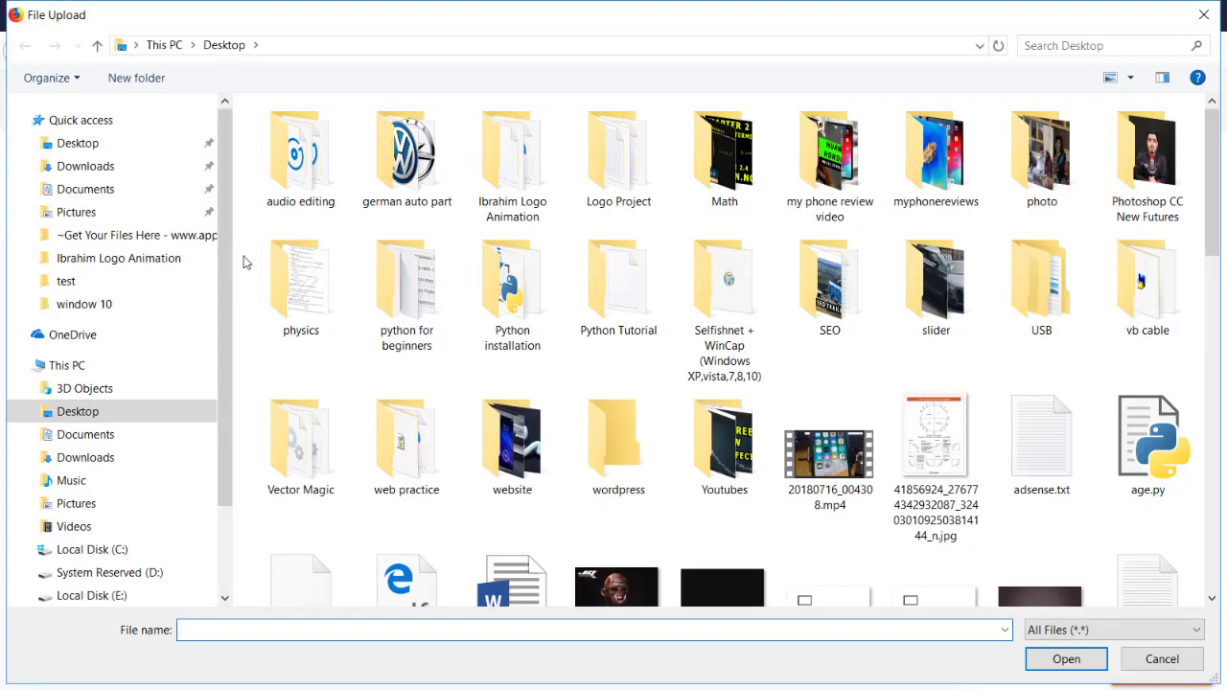
{"action": "scroll", "coordinate": [466, 310], "scroll_direction": "down", "scroll_amount": 6}
{"action": "scroll", "coordinate": [466, 309], "scroll_direction": "up", "scroll_amount": 3}
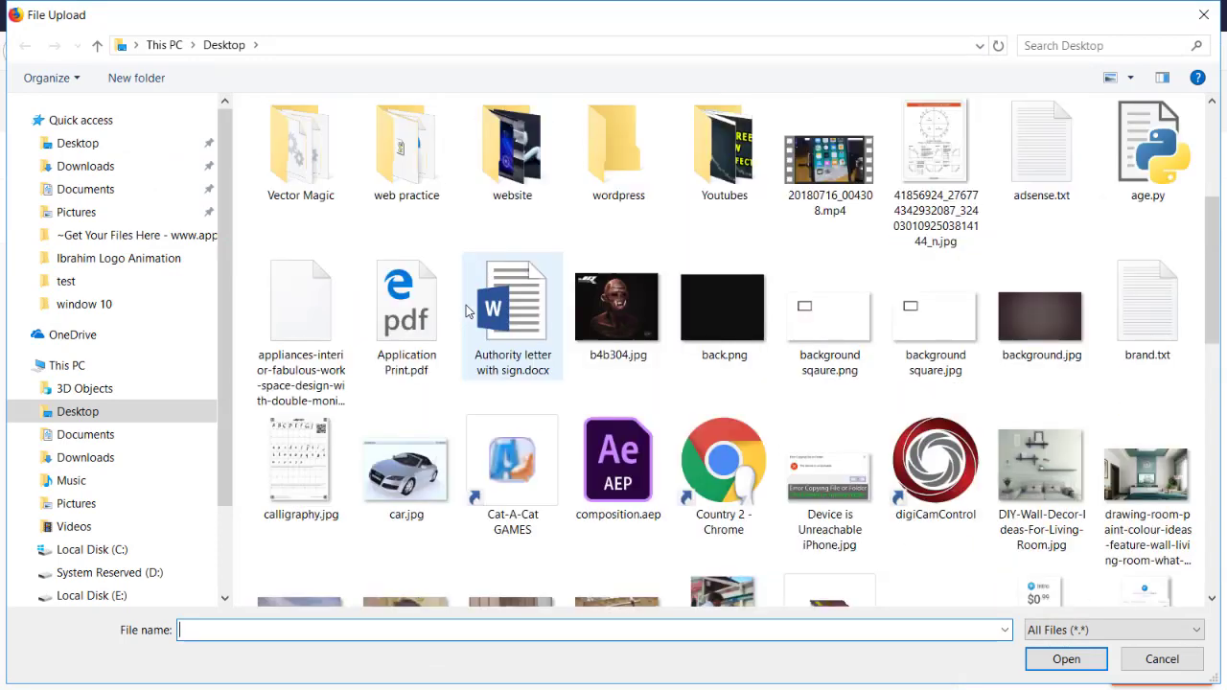
{"action": "left_click", "coordinate": [1155, 497]}
{"action": "left_click", "coordinate": [1079, 659]}
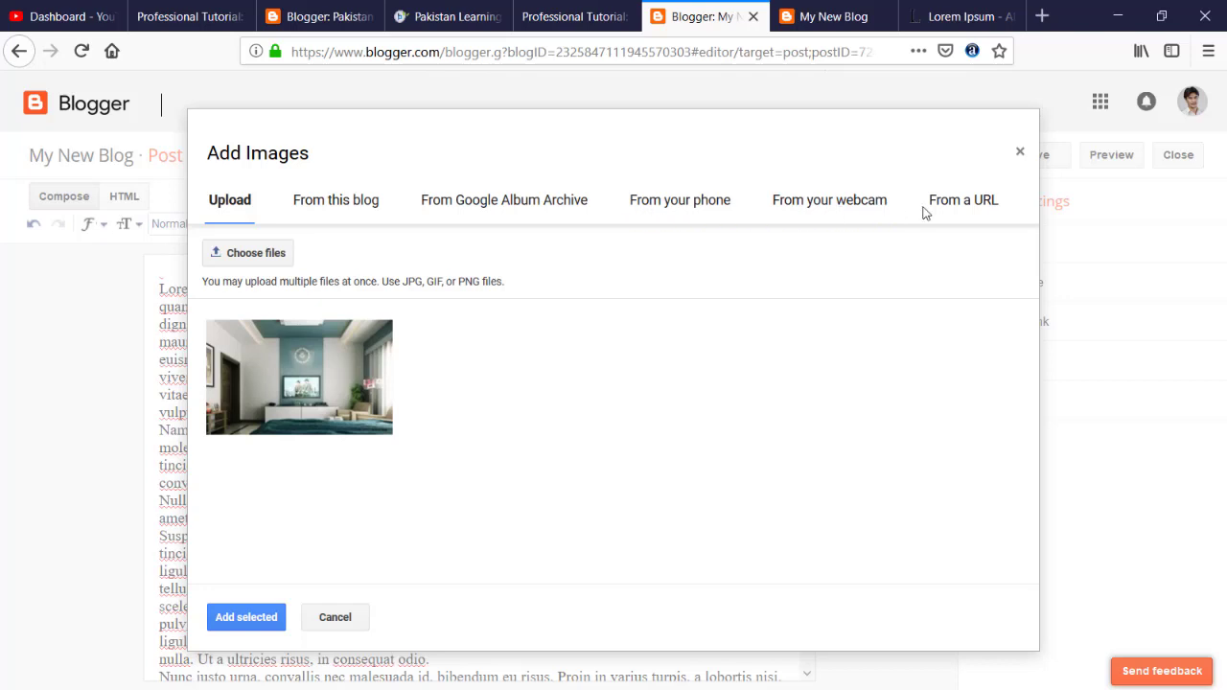
{"action": "left_click", "coordinate": [276, 403]}
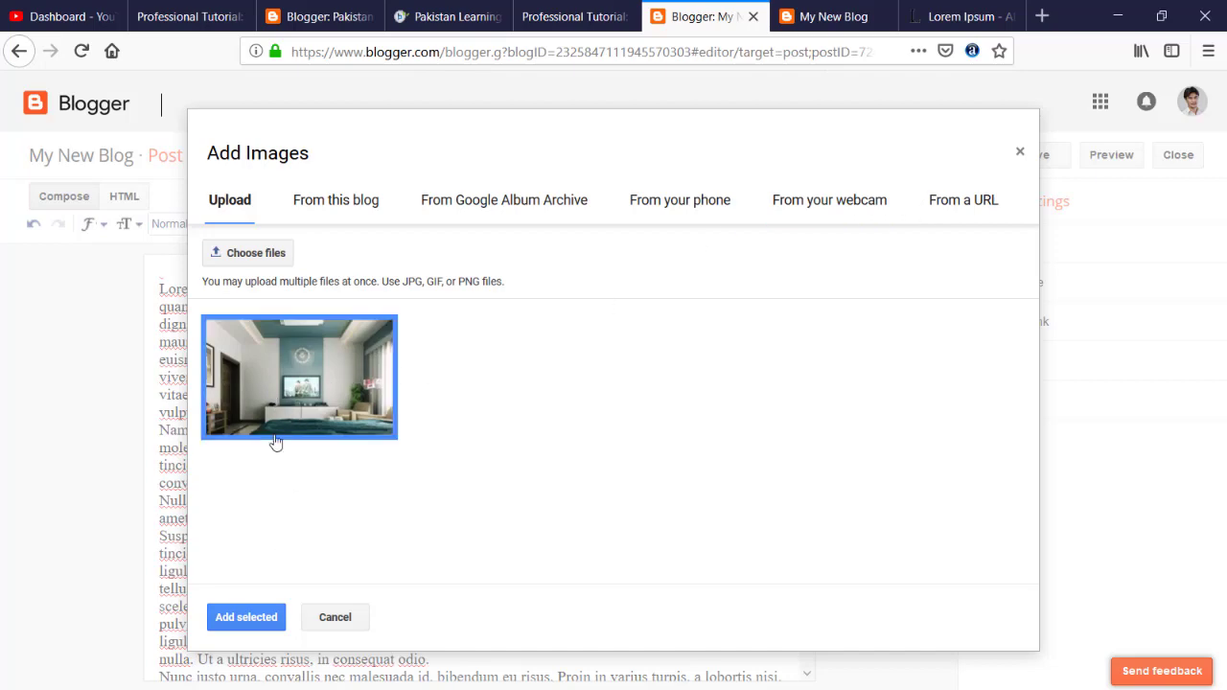
{"action": "left_click", "coordinate": [246, 618]}
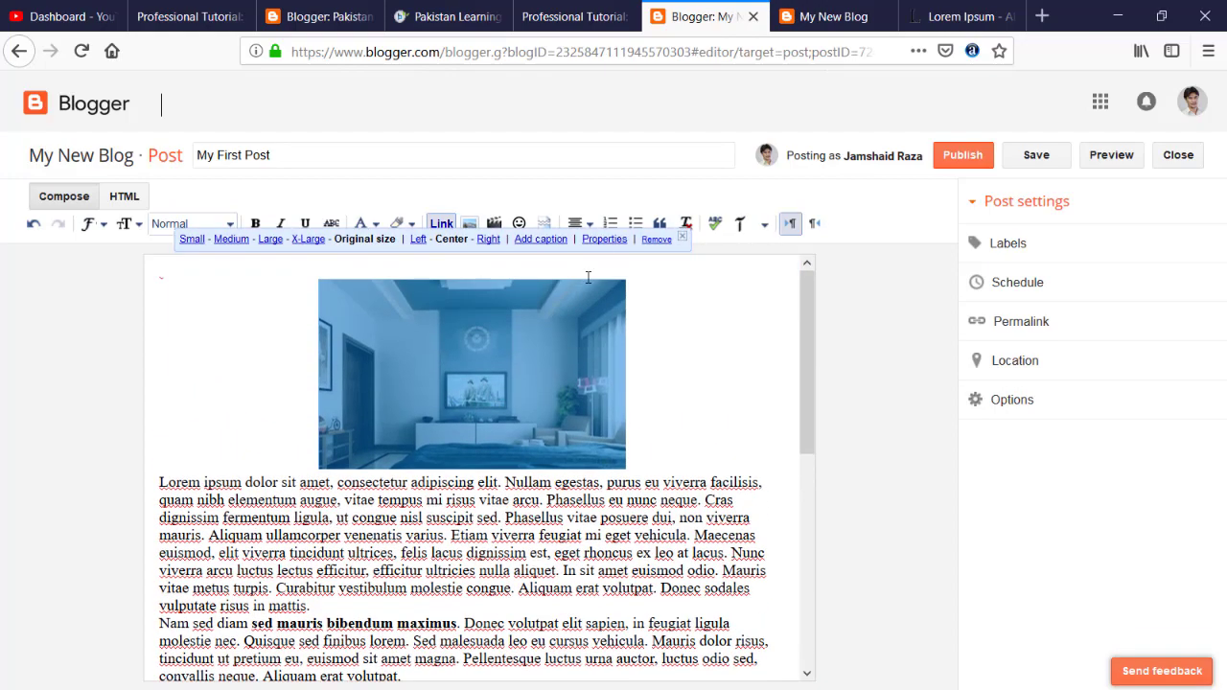
Set the size of the inserted room picture to Large
{"action": "left_click", "coordinate": [605, 239]}
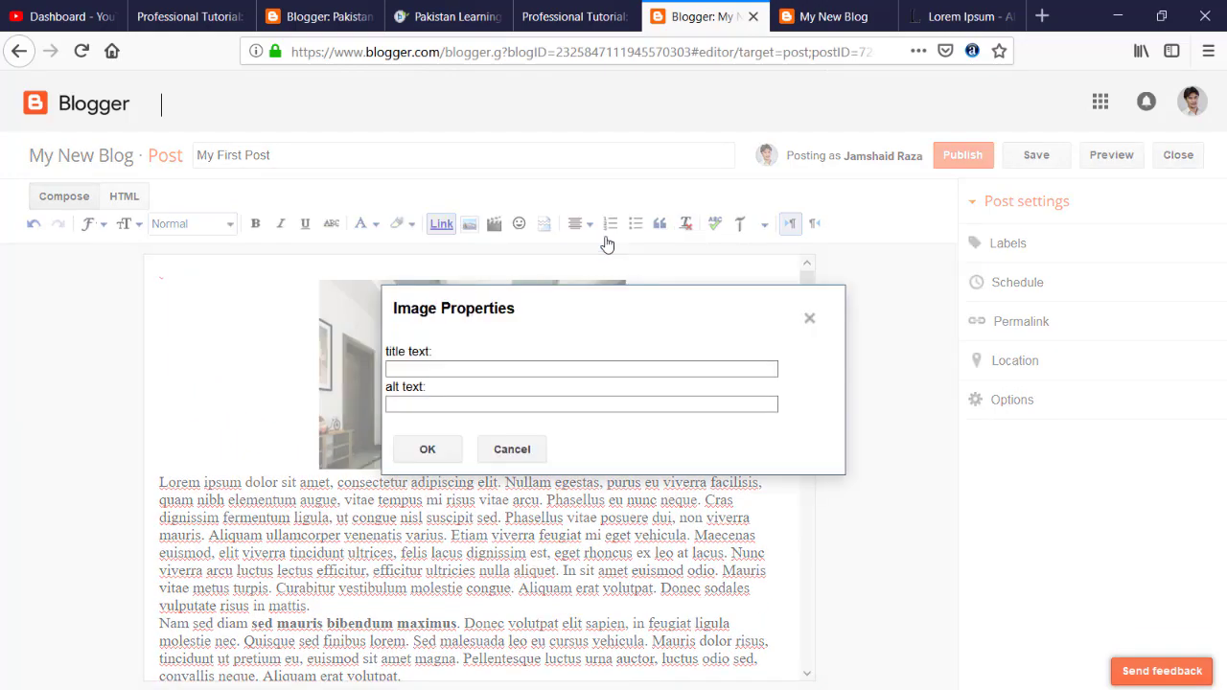
{"action": "left_click", "coordinate": [511, 453]}
{"action": "left_click", "coordinate": [548, 361]}
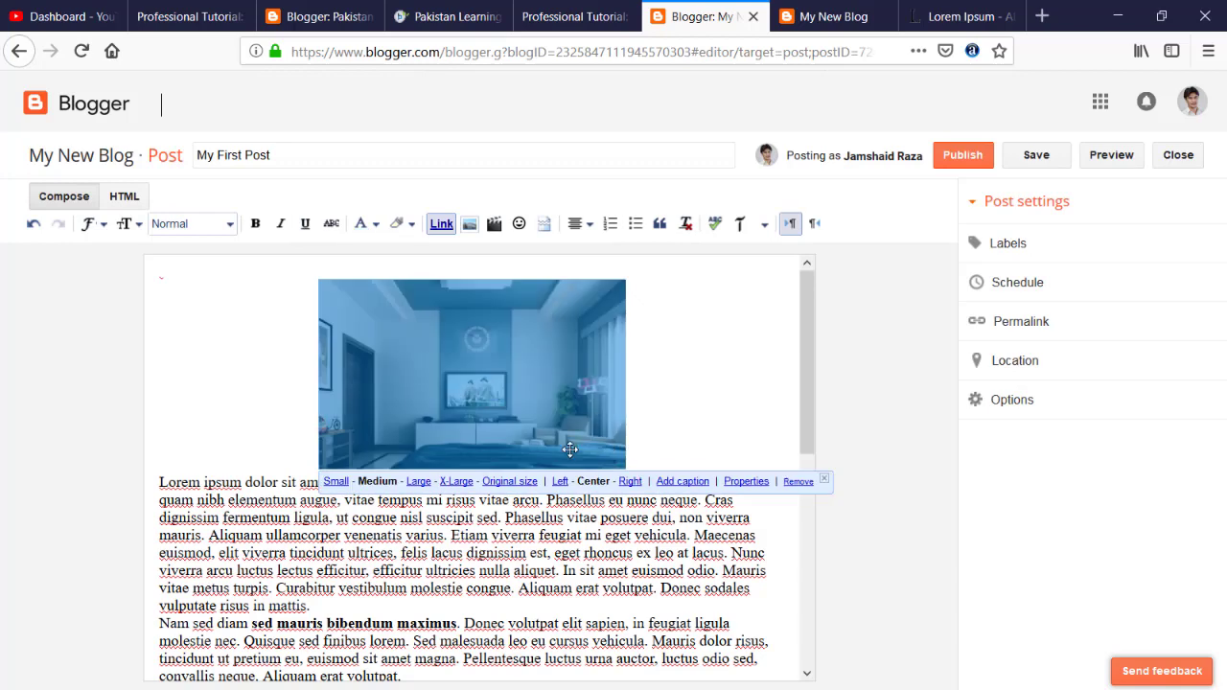
{"action": "left_click", "coordinate": [419, 481]}
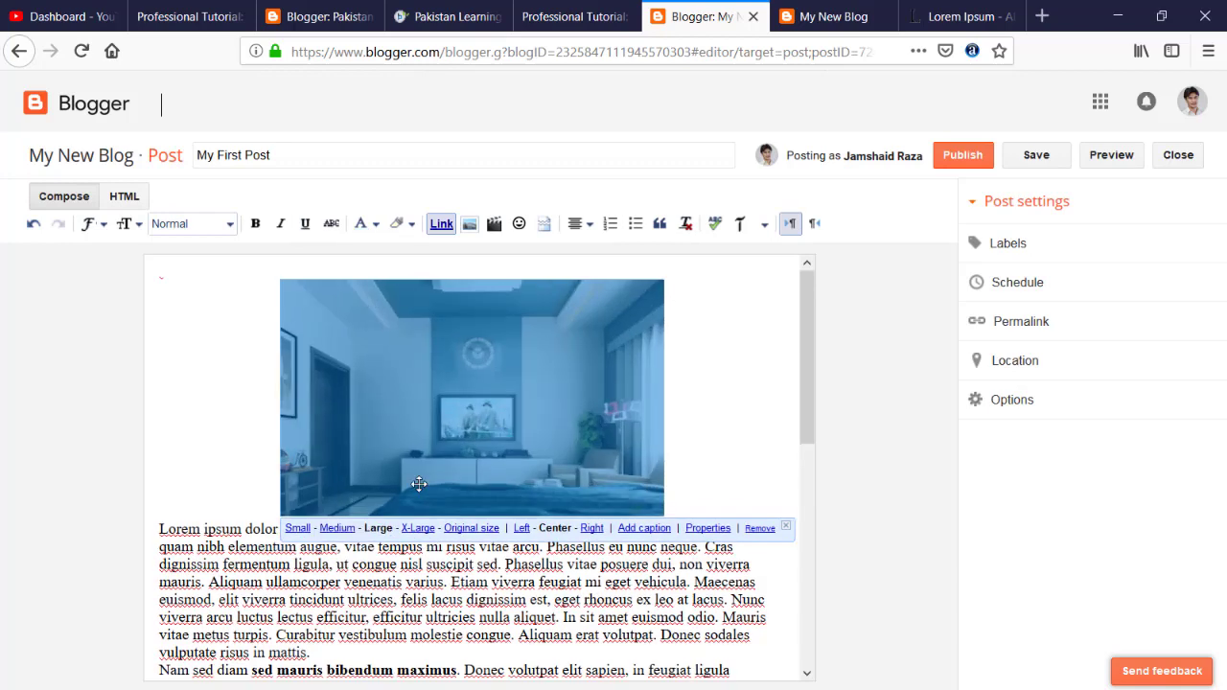
Add the caption "My Living Room" beneath the room picture
{"action": "left_click", "coordinate": [700, 458]}
{"action": "left_click", "coordinate": [585, 489]}
{"action": "left_click", "coordinate": [644, 529]}
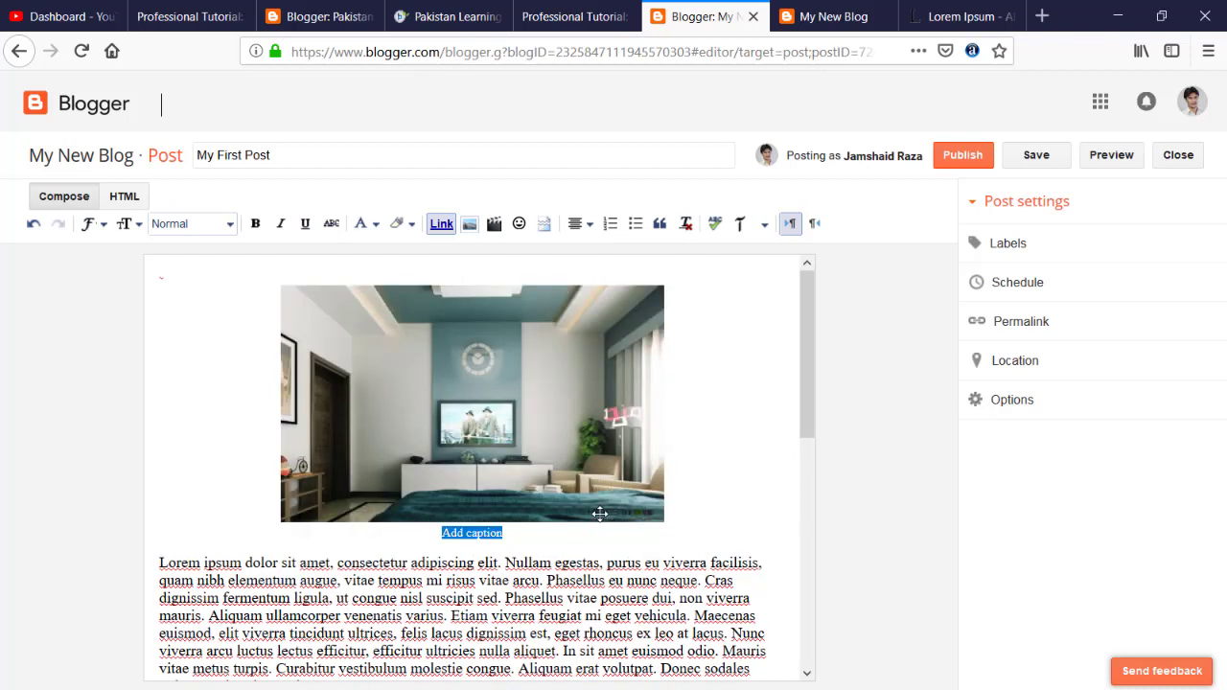
{"action": "type", "text": "My Living"}
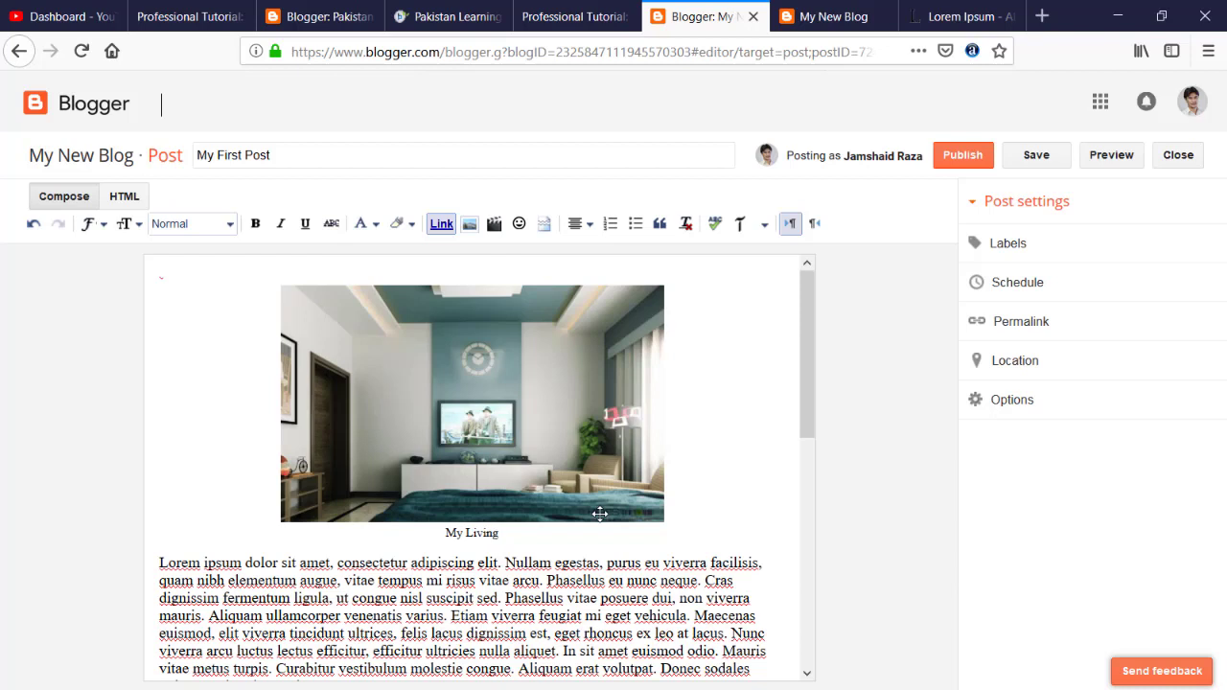
{"action": "key", "text": "BackSpace"}
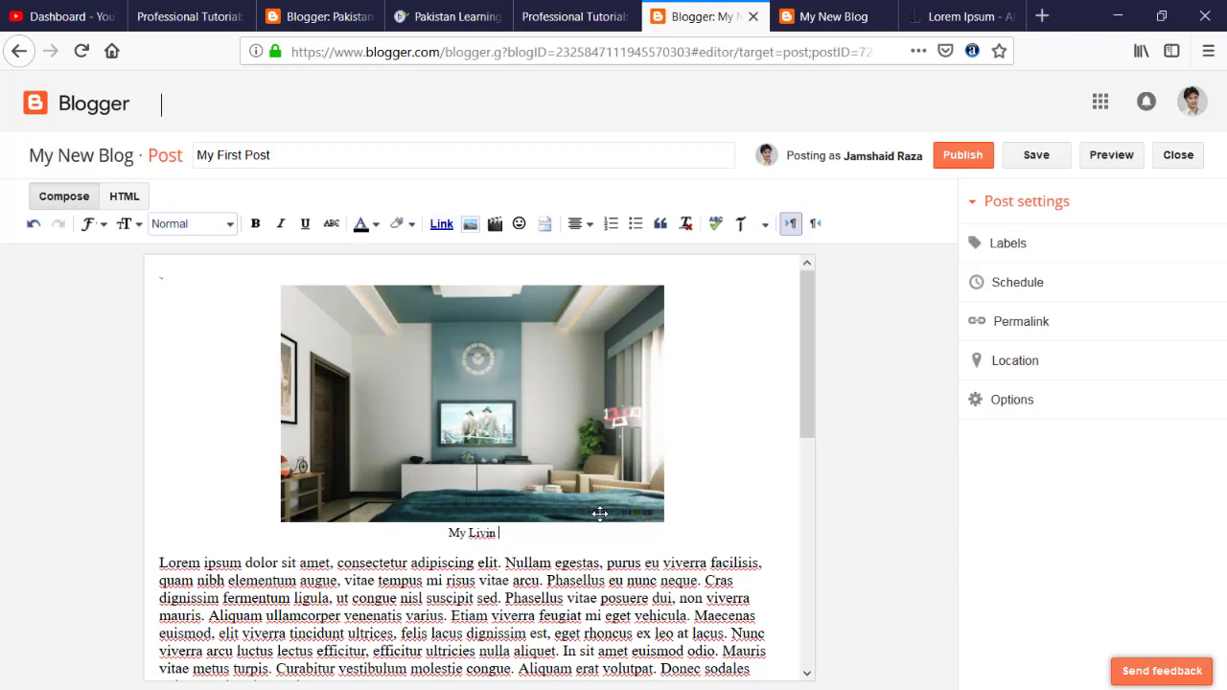
{"action": "type", "text": "g Room"}
{"action": "key", "text": "BackSpace"}
{"action": "key", "text": "BackSpace"}
{"action": "type", "text": "om"}
Give the post the labels "Living" and "my Post"
{"action": "left_click", "coordinate": [1002, 243]}
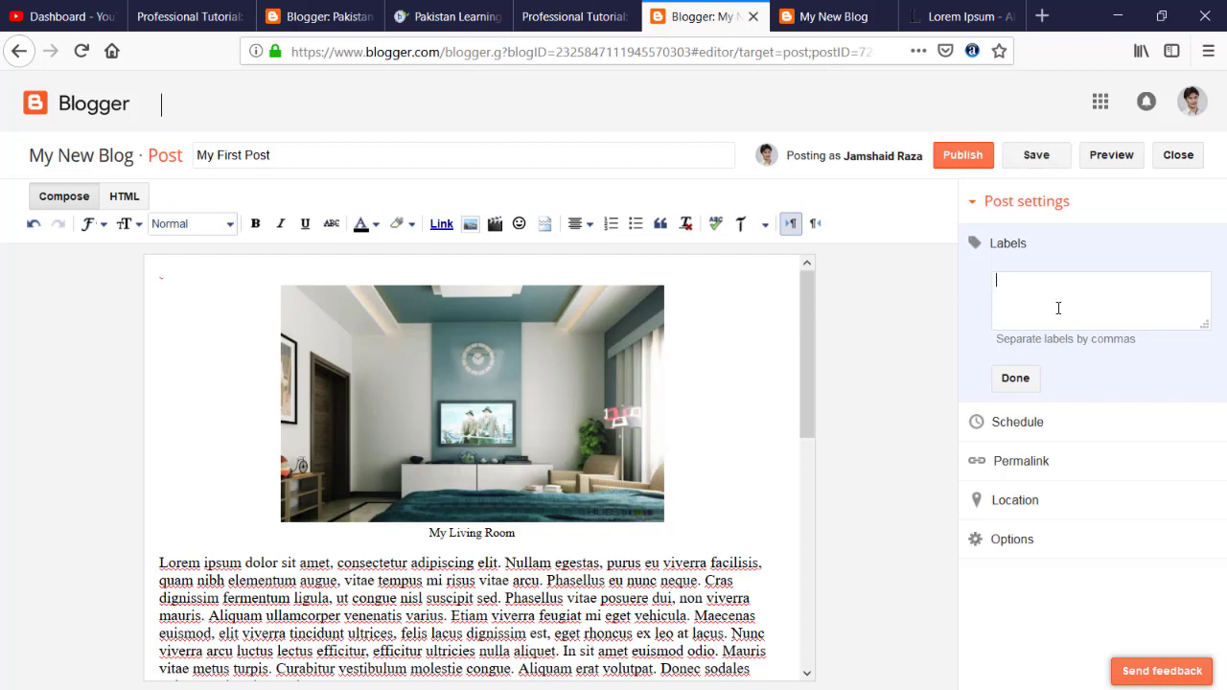
{"action": "type", "text": "Livving"}
{"action": "type", "text": " ro"}
{"action": "key", "text": "BackSpace"}
{"action": "key", "text": "BackSpace"}
{"action": "key", "text": "BackSpace"}
{"action": "key", "text": "BackSpace"}
{"action": "key", "text": "BackSpace"}
{"action": "key", "text": "BackSpace"}
{"action": "type", "text": "ing"}
{"action": "type", "text": ",my Post"}
{"action": "left_click", "coordinate": [1016, 380]}
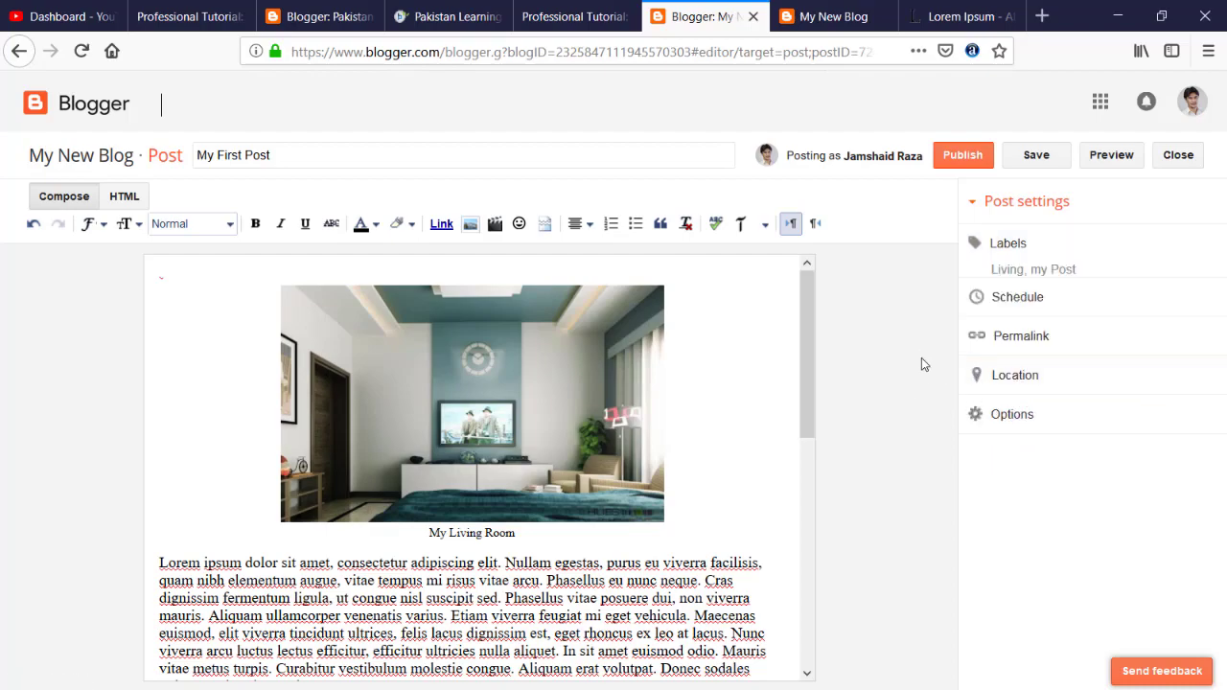
Publish the "My First Post" post and cancel sharing it on Google+
{"action": "scroll", "coordinate": [529, 439], "scroll_direction": "down", "scroll_amount": 5}
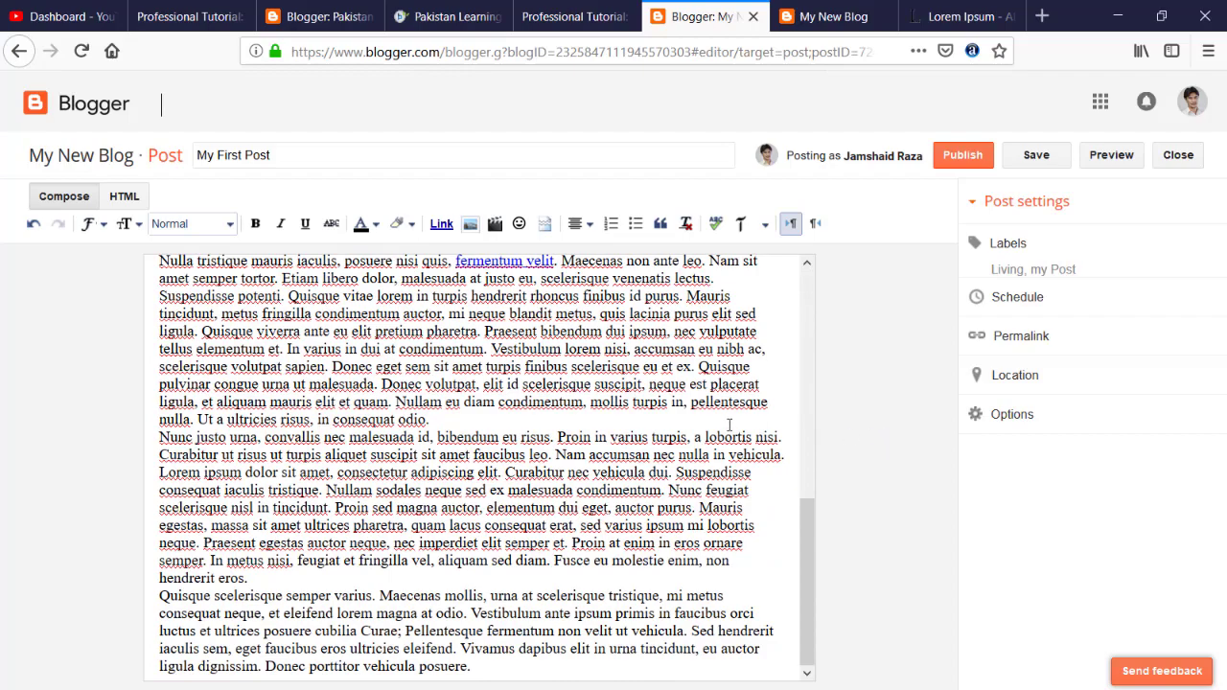
{"action": "scroll", "coordinate": [729, 425], "scroll_direction": "up", "scroll_amount": 10}
{"action": "left_click", "coordinate": [803, 14]}
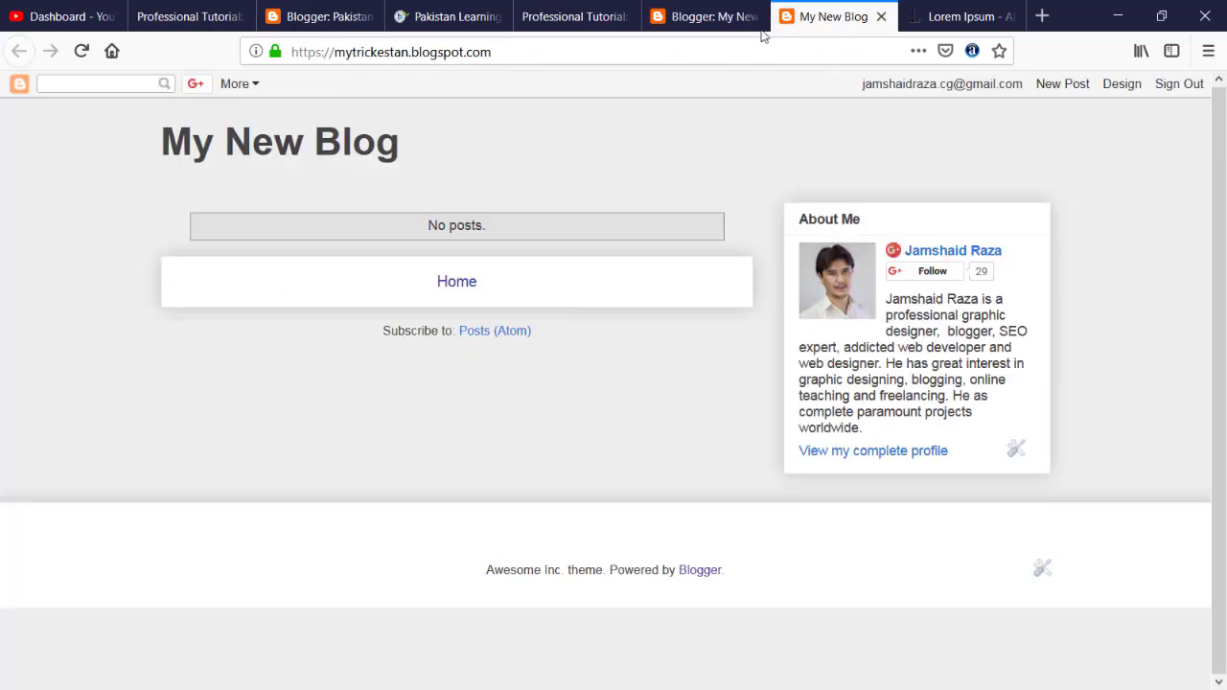
{"action": "left_click", "coordinate": [685, 11]}
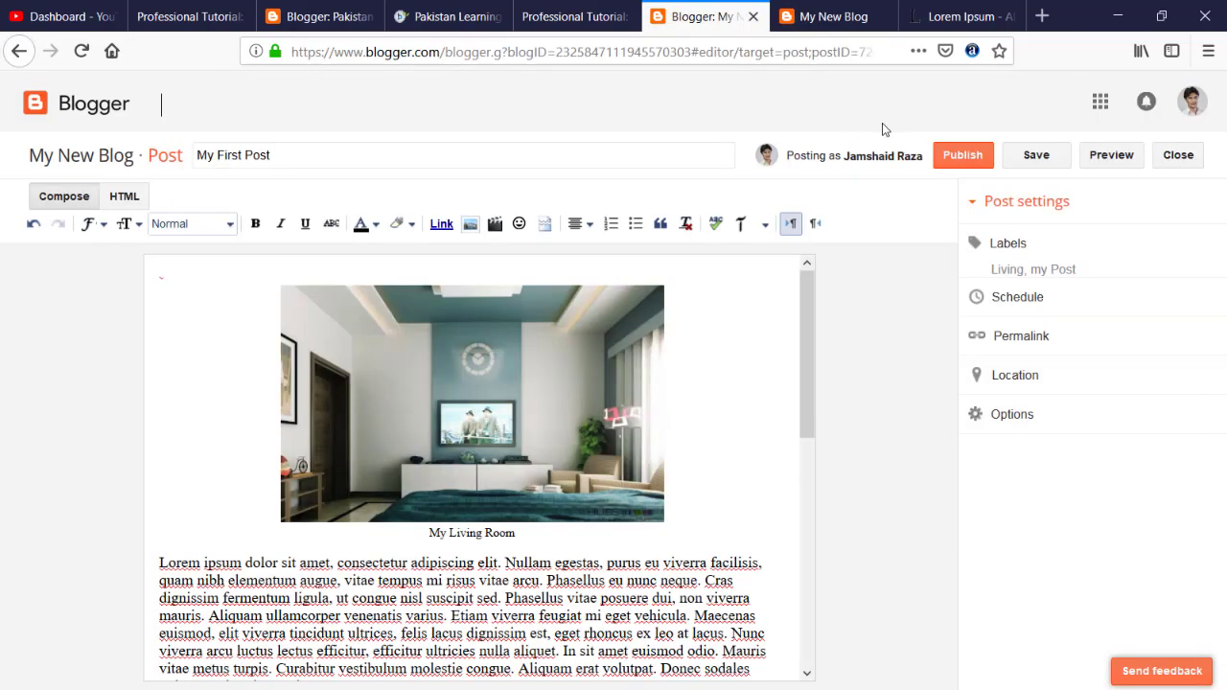
{"action": "left_click", "coordinate": [949, 161]}
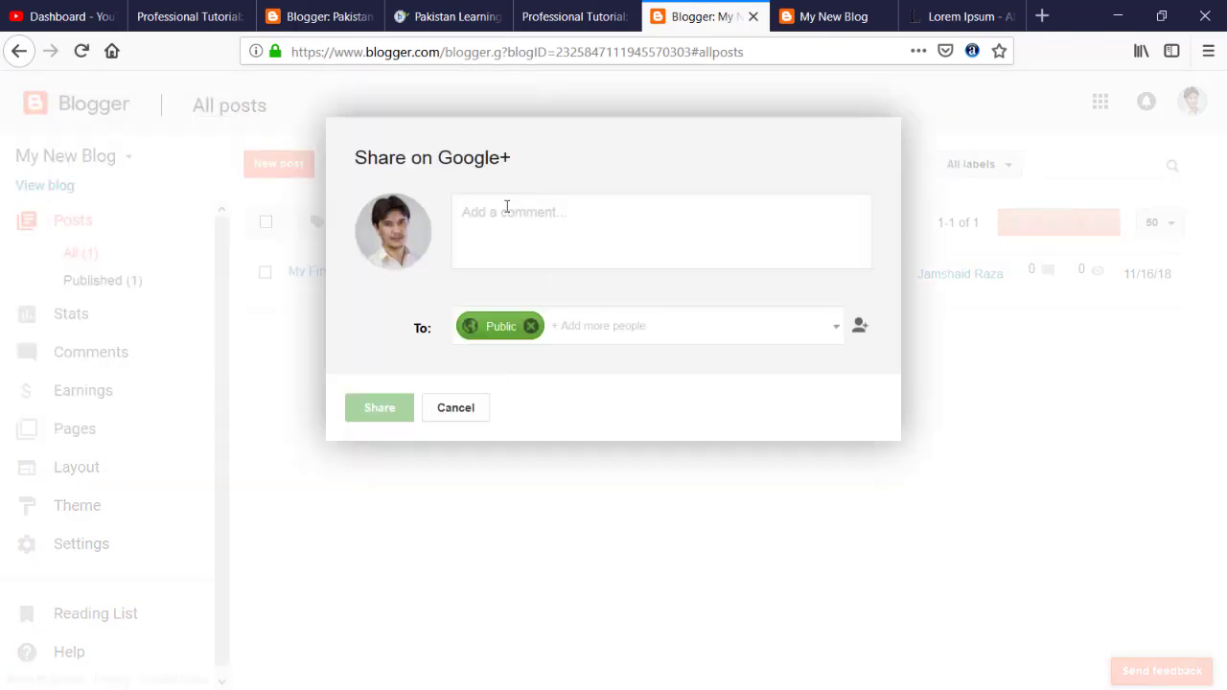
{"action": "scroll", "coordinate": [463, 529], "scroll_direction": "down", "scroll_amount": 2}
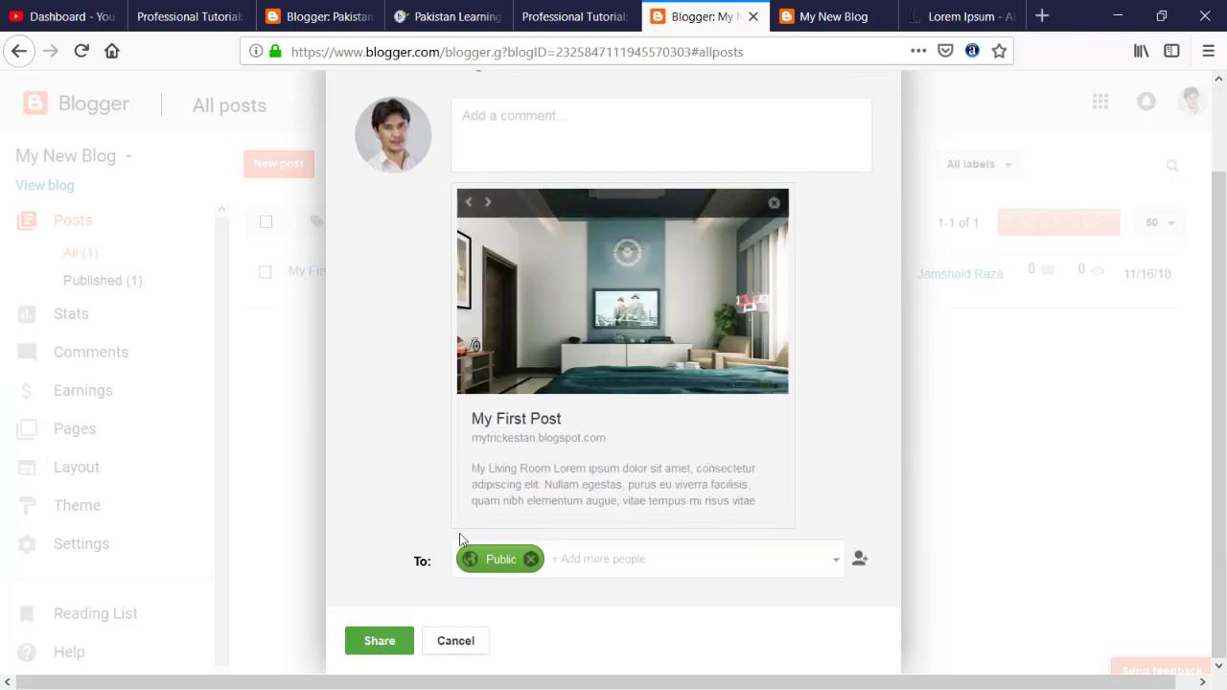
{"action": "left_click", "coordinate": [457, 642]}
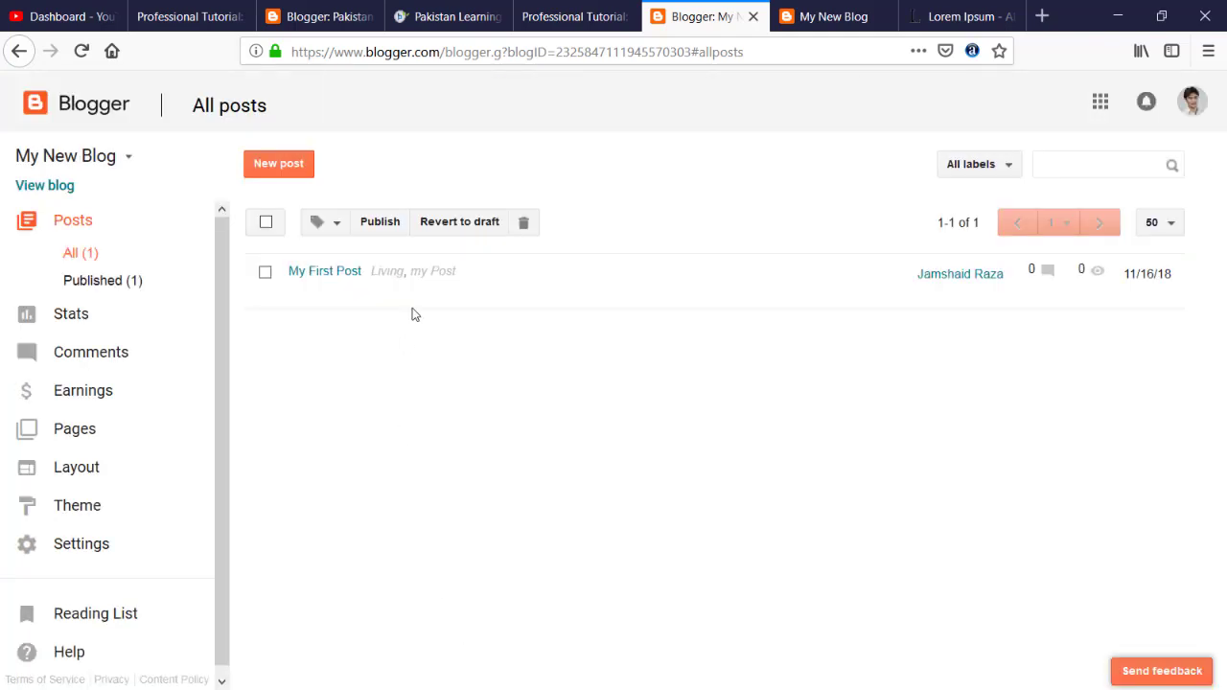
Reload the live blog at mytrickestan.blogspot.com and look through the published post down to its labels
{"action": "mouse_move", "coordinate": [486, 269]}
{"action": "left_click", "coordinate": [799, 17]}
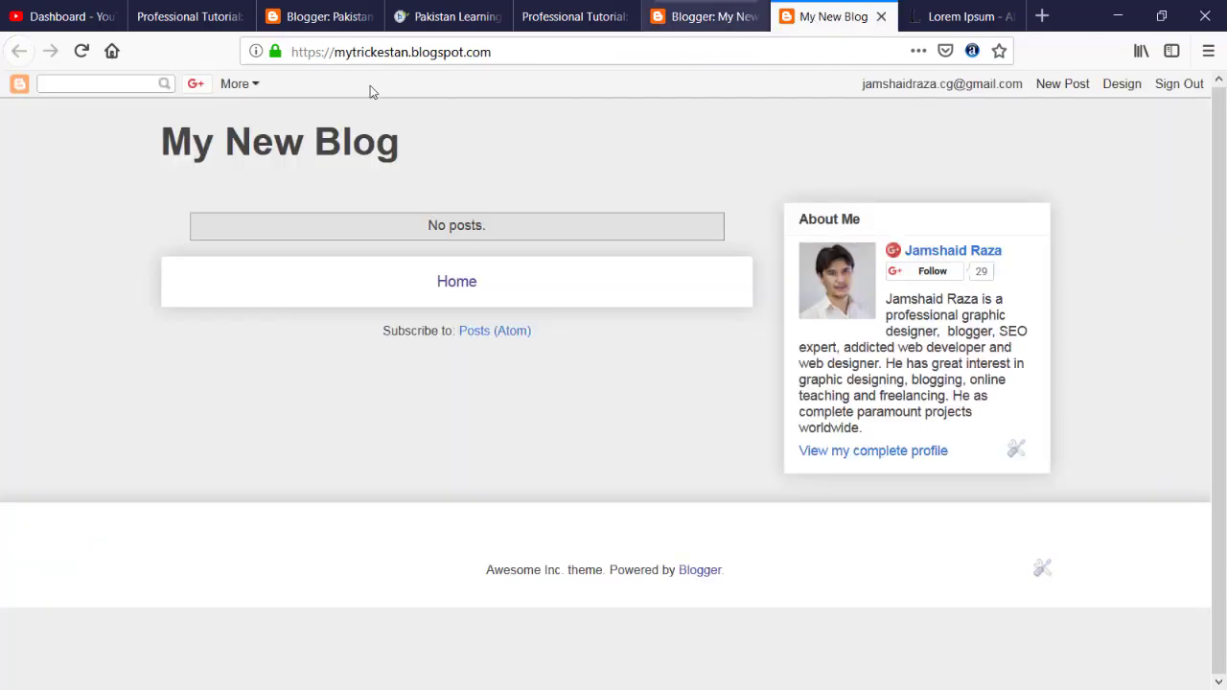
{"action": "left_click", "coordinate": [77, 55]}
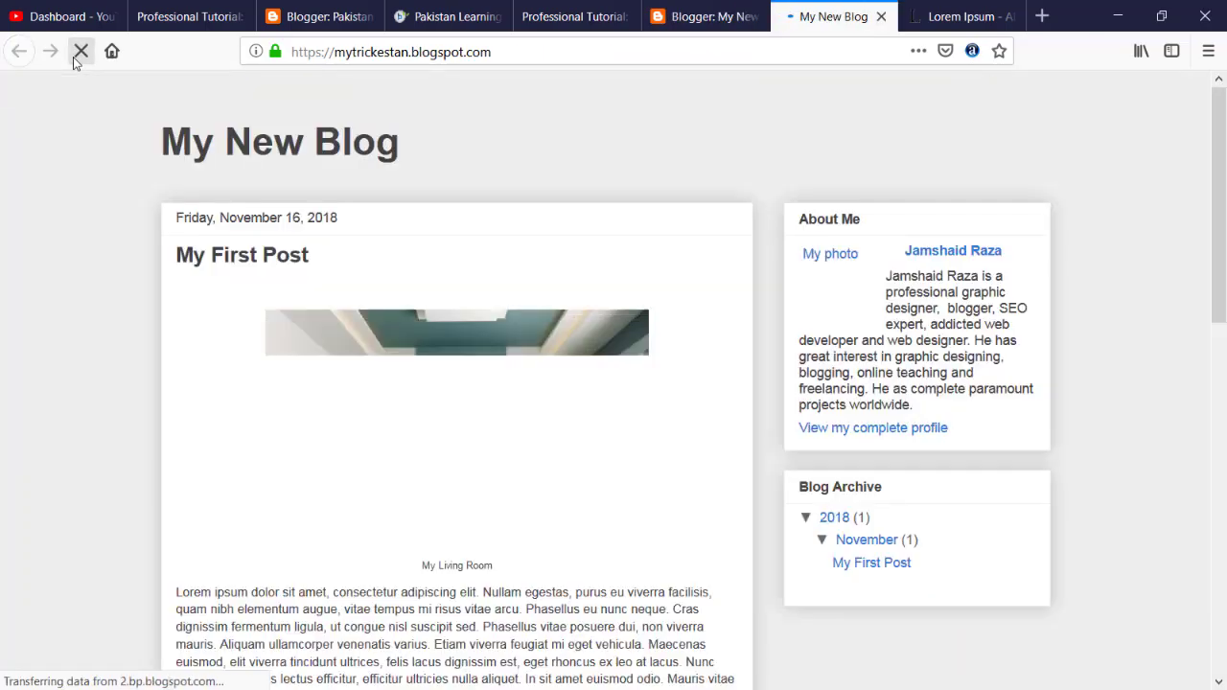
{"action": "scroll", "coordinate": [157, 399], "scroll_direction": "down", "scroll_amount": 10}
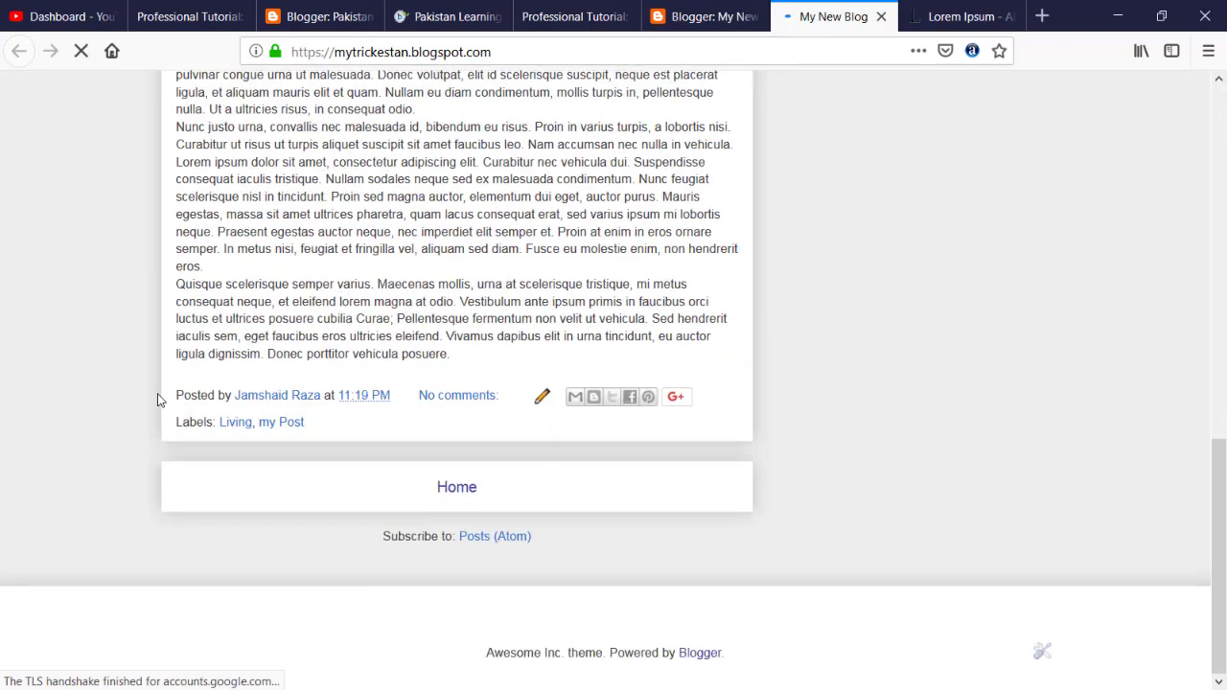
{"action": "scroll", "coordinate": [157, 399], "scroll_direction": "up", "scroll_amount": 10}
{"action": "scroll", "coordinate": [158, 401], "scroll_direction": "up", "scroll_amount": 1}
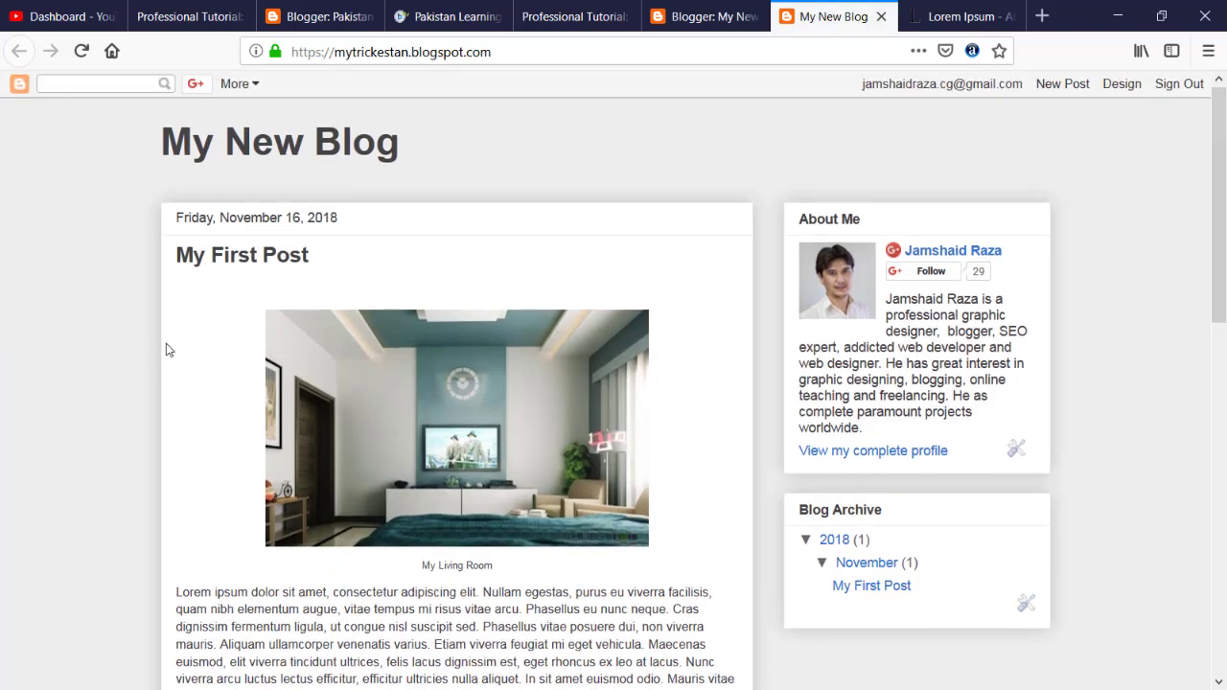
Examine the blog title, picture, bold words and link of the published post on the live blog
{"action": "mouse_move", "coordinate": [164, 140]}
{"action": "left_mouse_down"}
{"action": "mouse_move", "coordinate": [345, 142]}
{"action": "mouse_move", "coordinate": [151, 143]}
{"action": "left_mouse_up"}
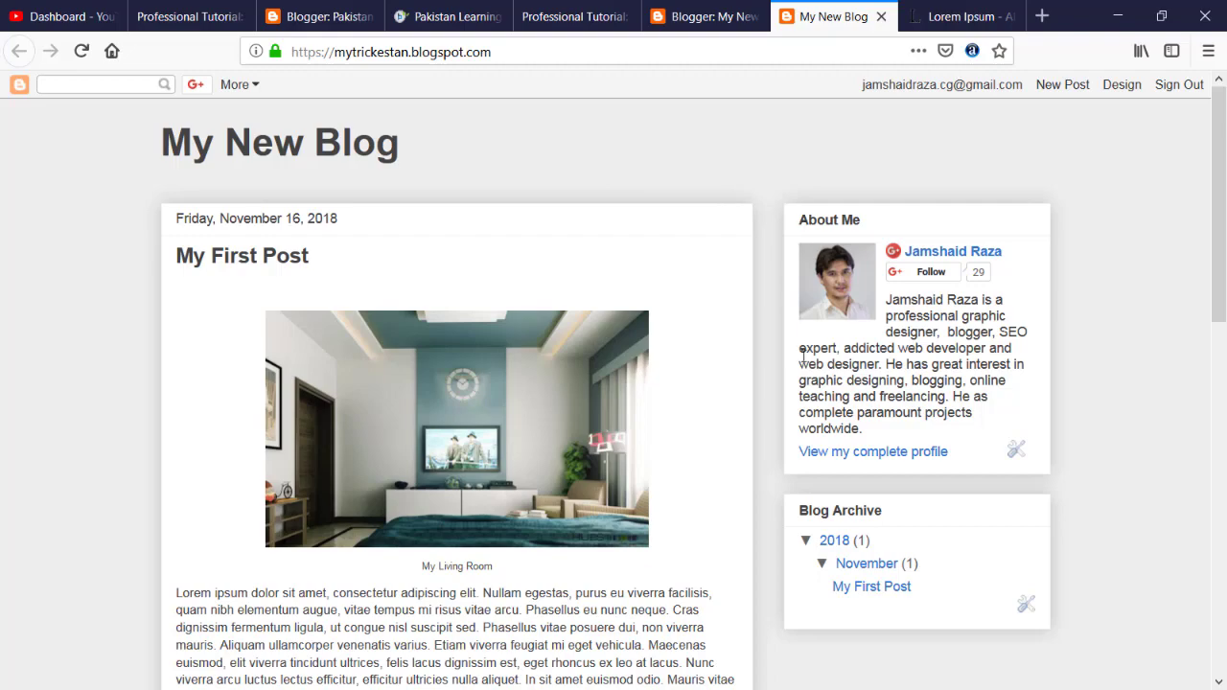
{"action": "scroll", "coordinate": [595, 351], "scroll_direction": "down", "scroll_amount": 2}
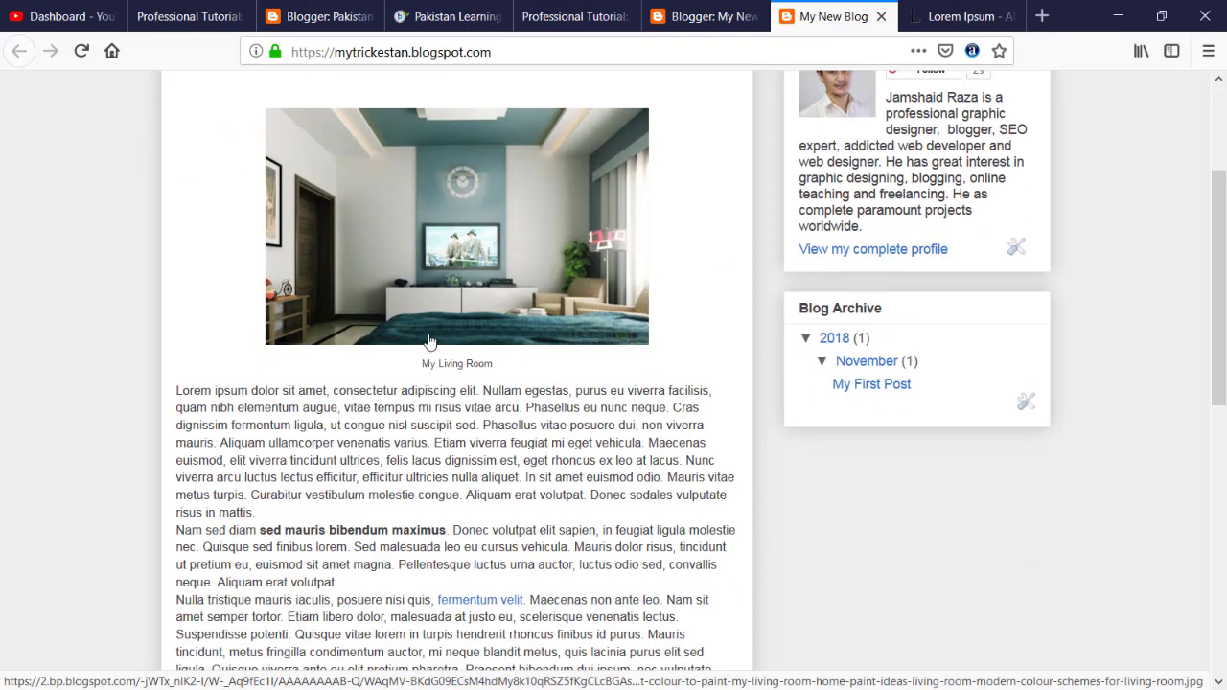
{"action": "scroll", "coordinate": [246, 294], "scroll_direction": "down", "scroll_amount": 3}
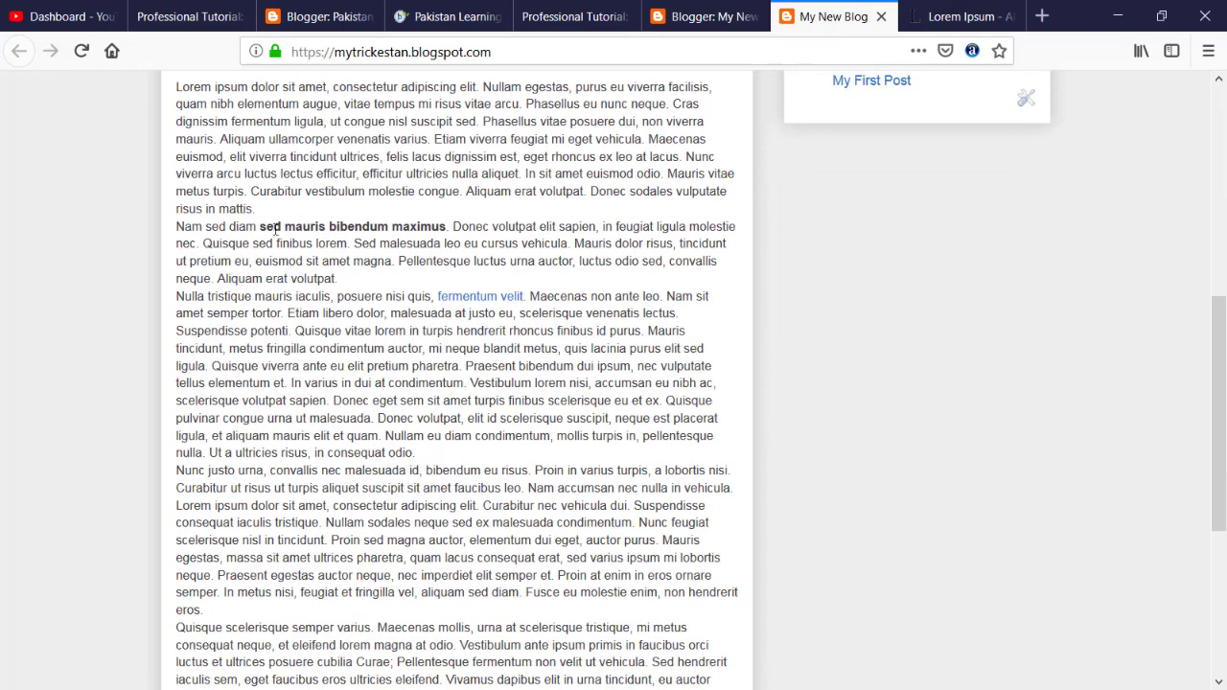
{"action": "left_click_drag", "start_coordinate": [260, 226], "coordinate": [447, 226]}
{"action": "left_click", "coordinate": [450, 227]}
{"action": "scroll", "coordinate": [377, 342], "scroll_direction": "down", "scroll_amount": 2}
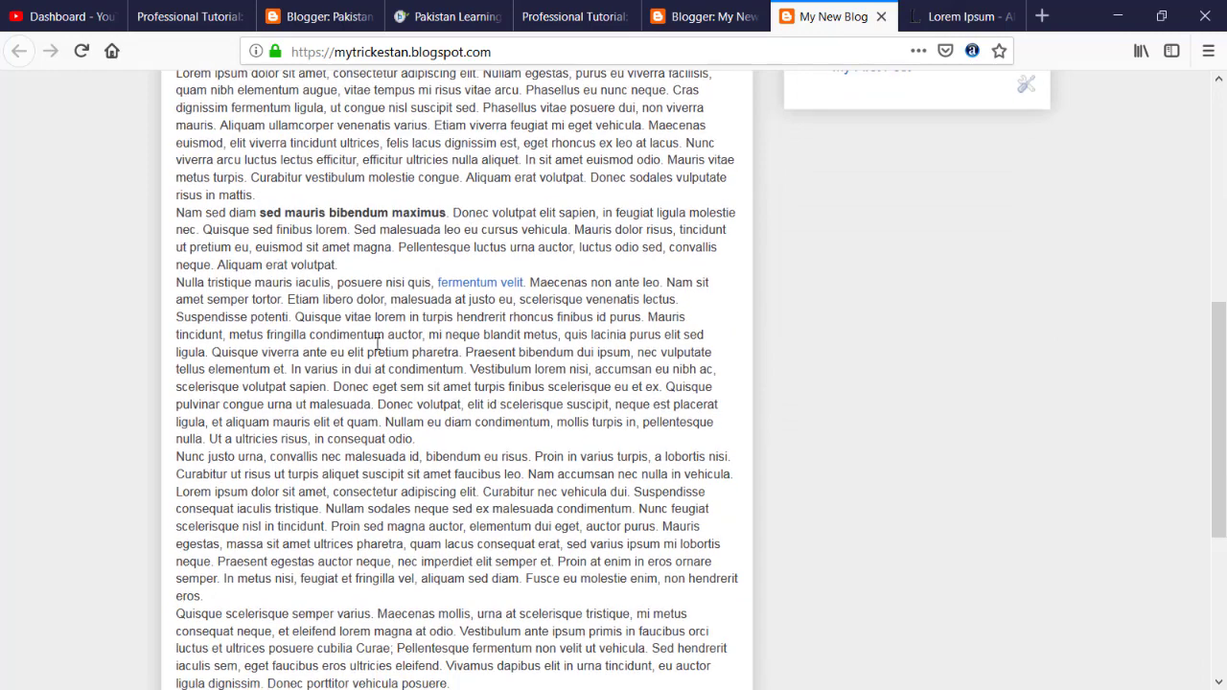
{"action": "scroll", "coordinate": [377, 343], "scroll_direction": "up", "scroll_amount": 2}
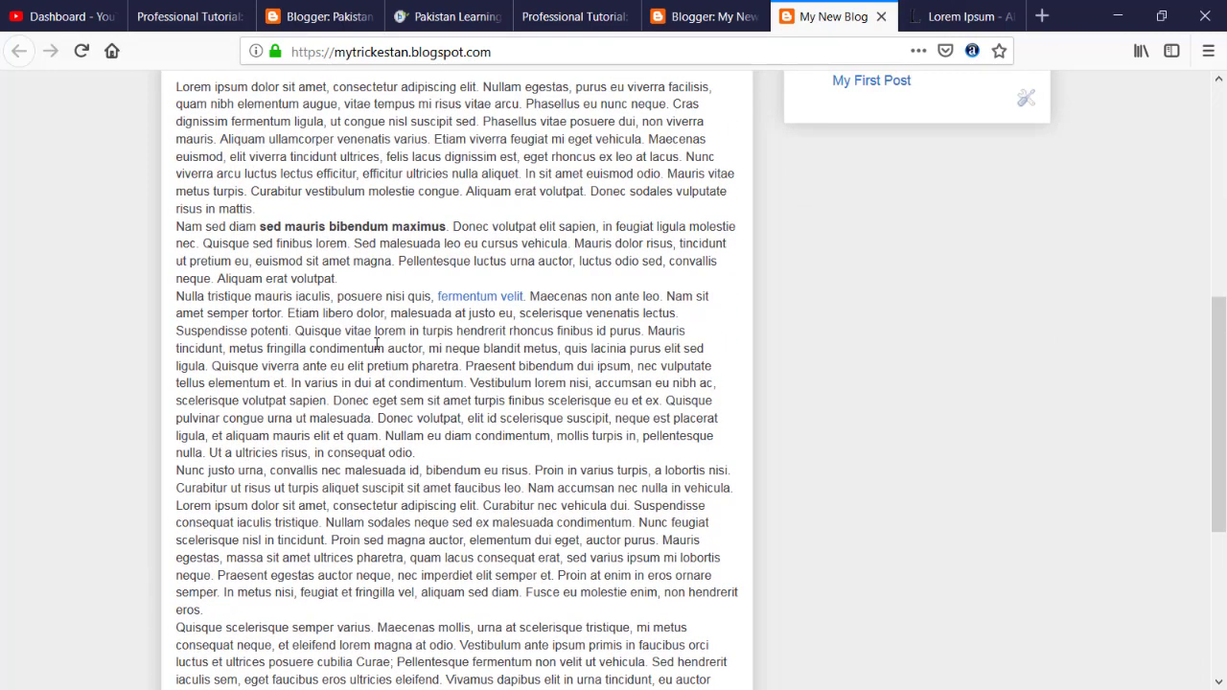
View the article "Learn Python Programming: Step by Step Python Tutorial" on professionaltutorial.com, then return to the Blogger post list
{"action": "left_click", "coordinate": [543, 13]}
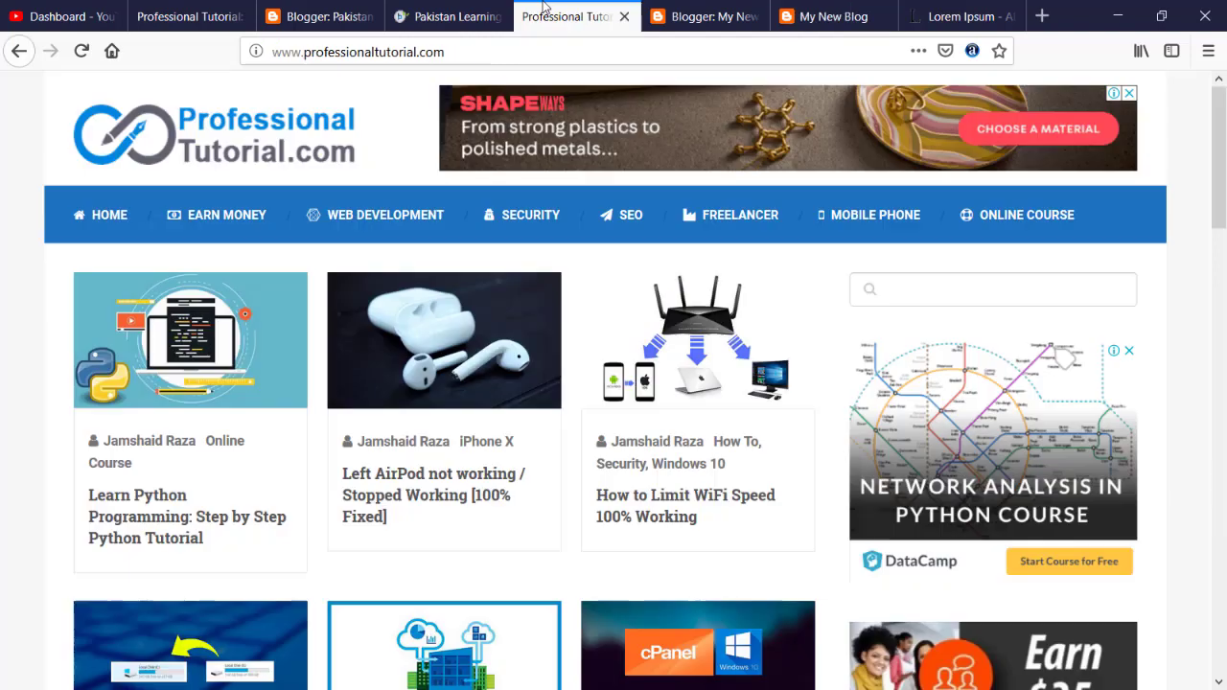
{"action": "left_click", "coordinate": [218, 369]}
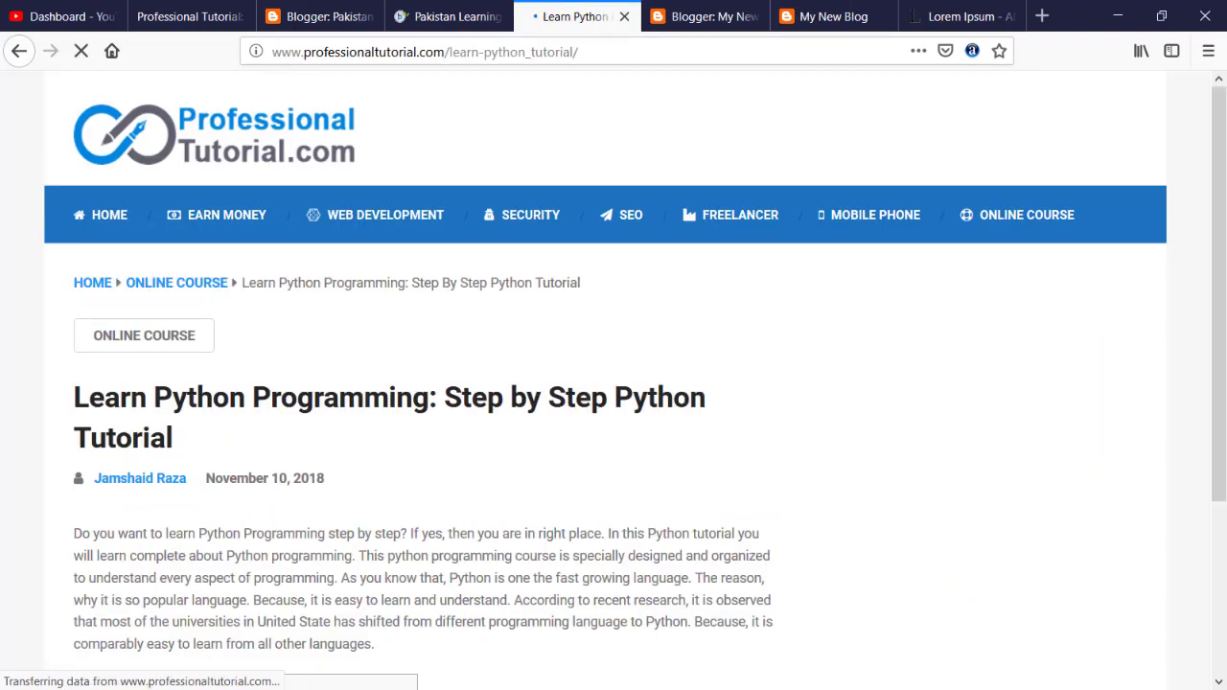
{"action": "scroll", "coordinate": [457, 417], "scroll_direction": "down", "scroll_amount": 3}
{"action": "scroll", "coordinate": [456, 417], "scroll_direction": "down", "scroll_amount": 5}
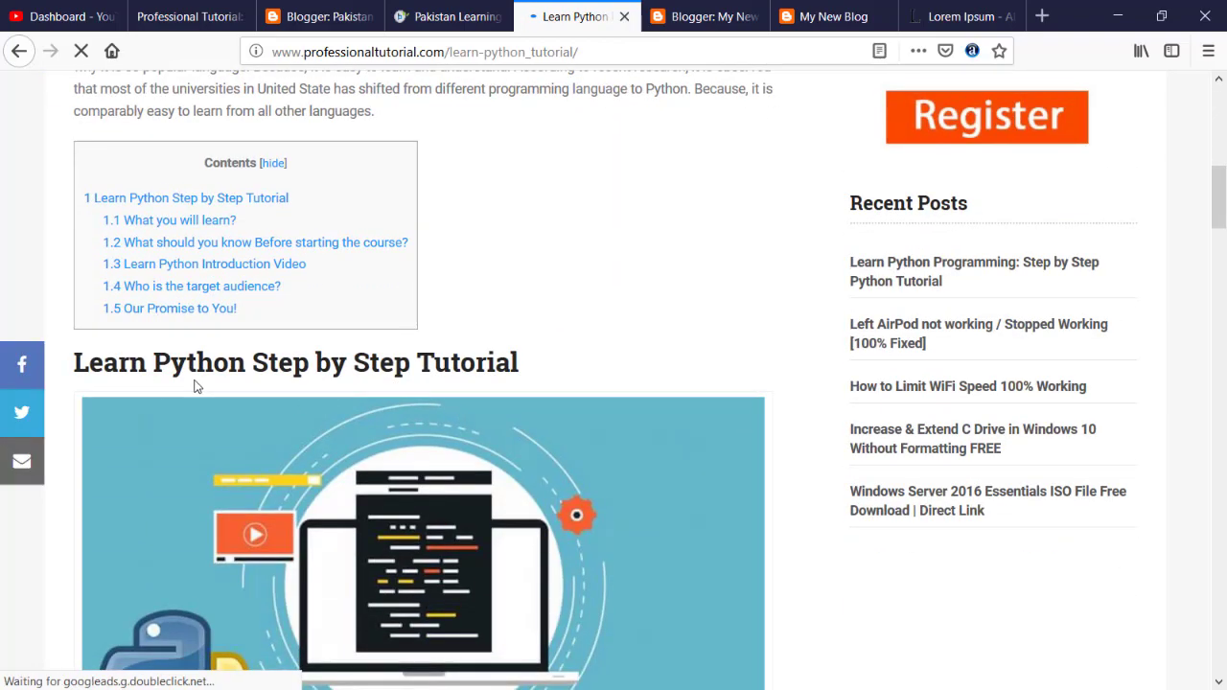
{"action": "left_click", "coordinate": [703, 10]}
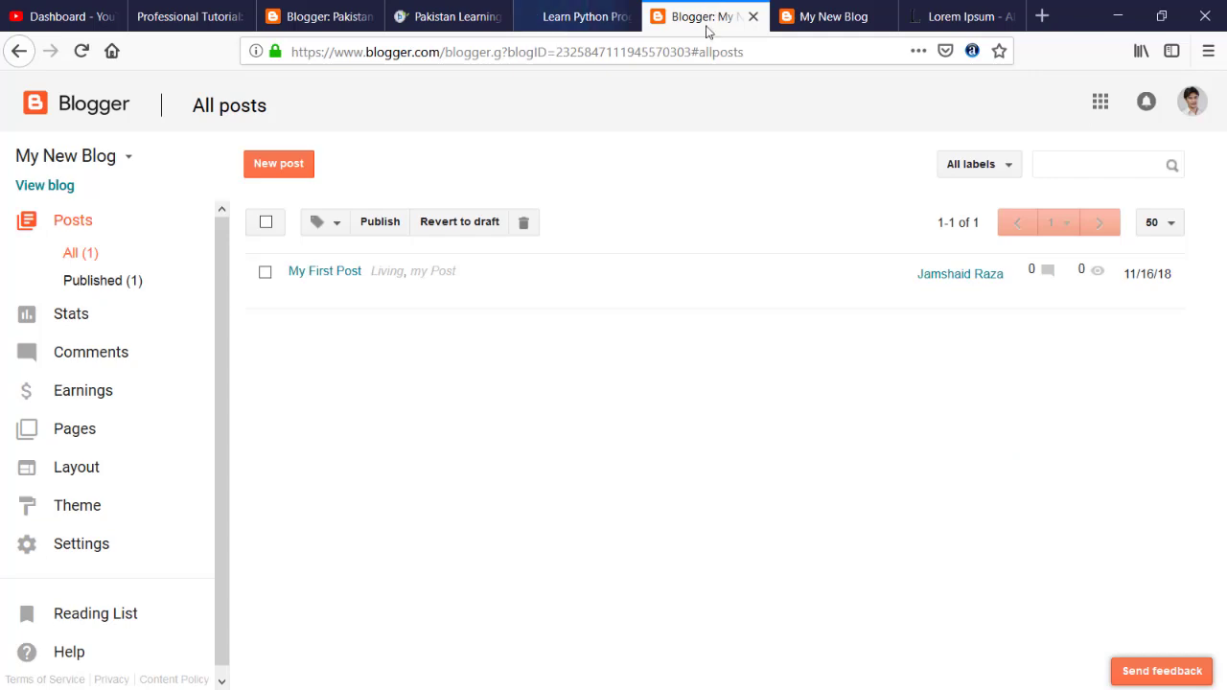
Open "My First Post" for editing and add the line "The information about The living Room" below the first paragraph
{"action": "left_click", "coordinate": [299, 295]}
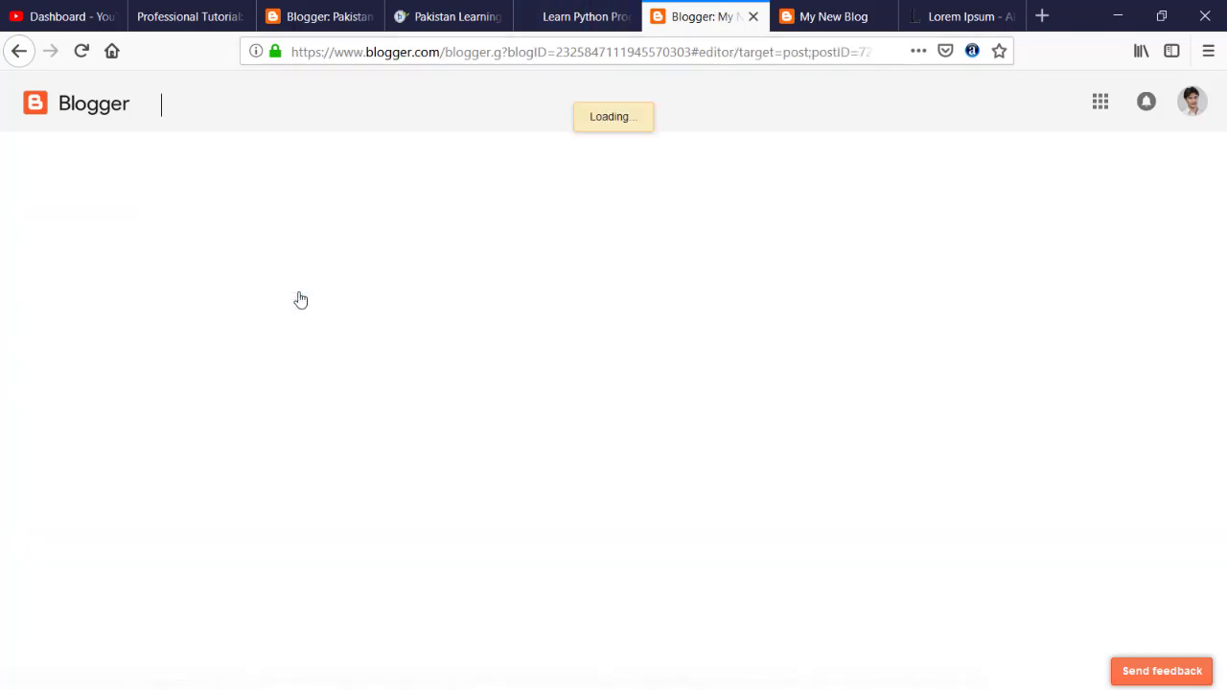
{"action": "scroll", "coordinate": [384, 432], "scroll_direction": "down", "scroll_amount": 4}
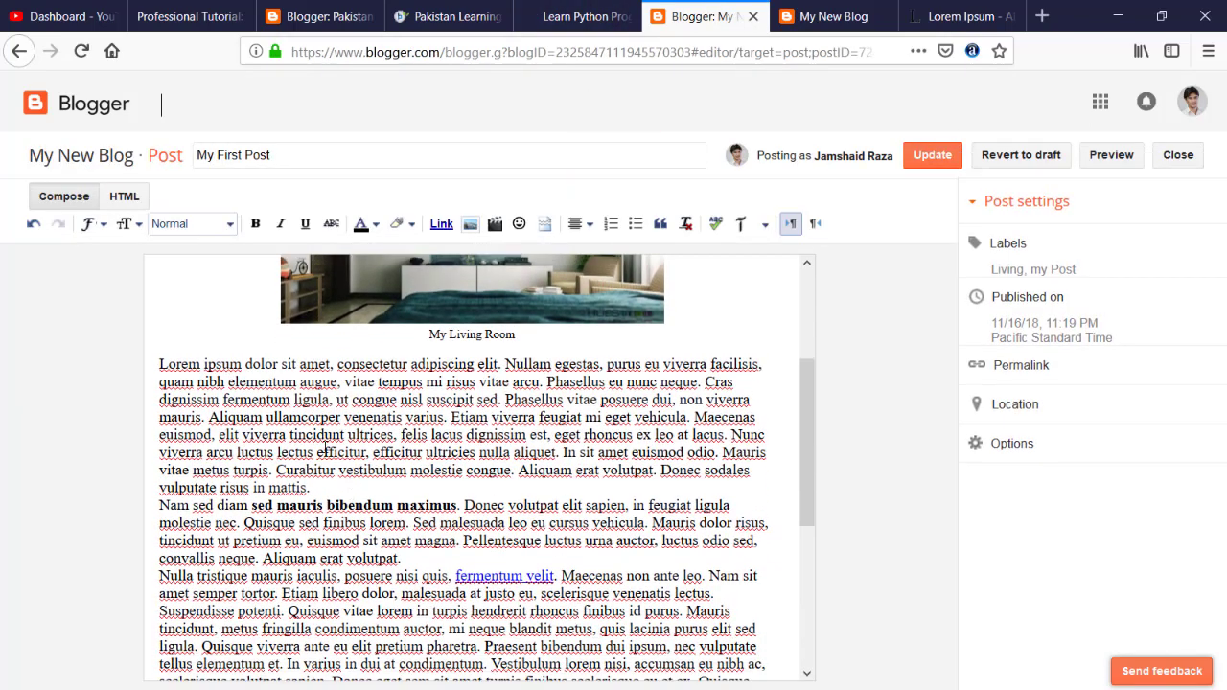
{"action": "left_click", "coordinate": [351, 488]}
{"action": "key", "text": "Return"}
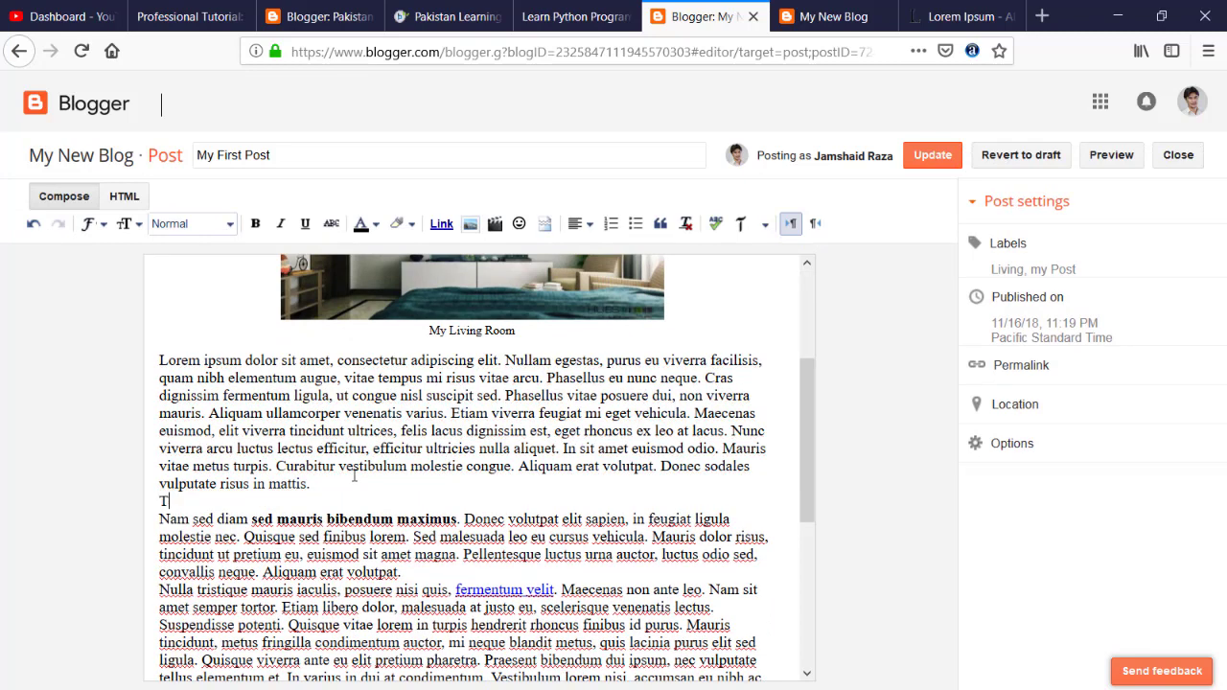
{"action": "type", "text": "The im"}
{"action": "key", "text": "BackSpace"}
{"action": "type", "text": "nformation about The"}
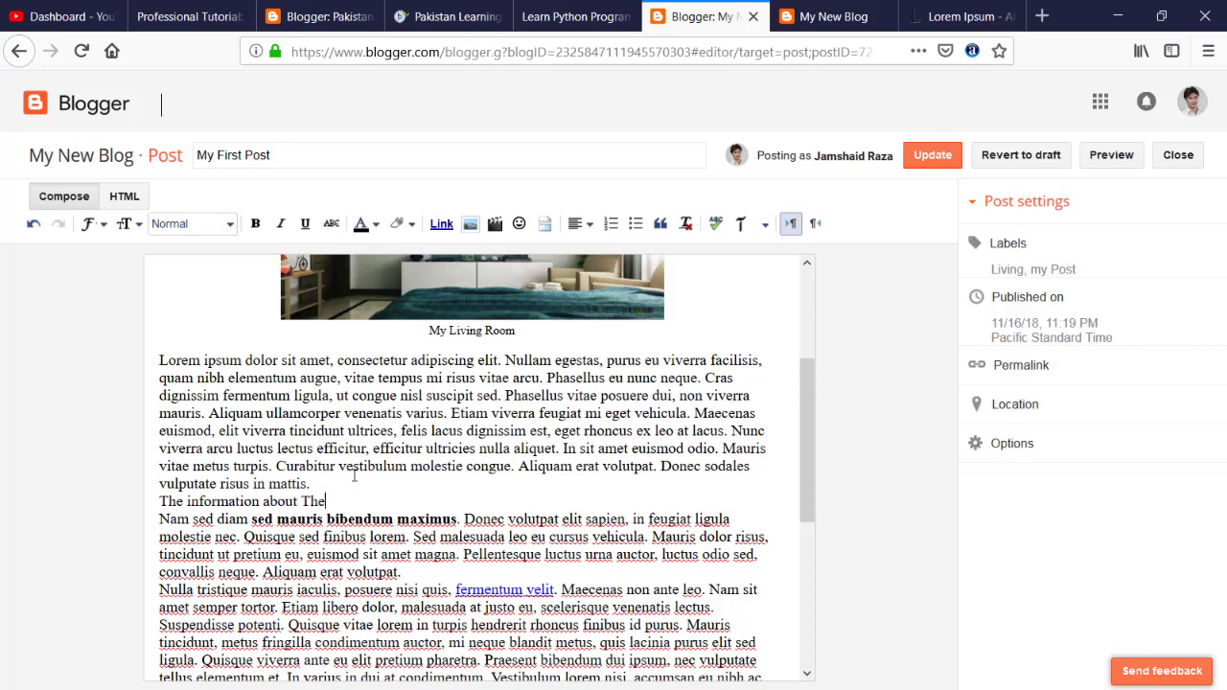
{"action": "type", "text": " living Room"}
Format the line "The information about The living Room" with the Heading style
{"action": "left_click_drag", "start_coordinate": [411, 502], "coordinate": [146, 506]}
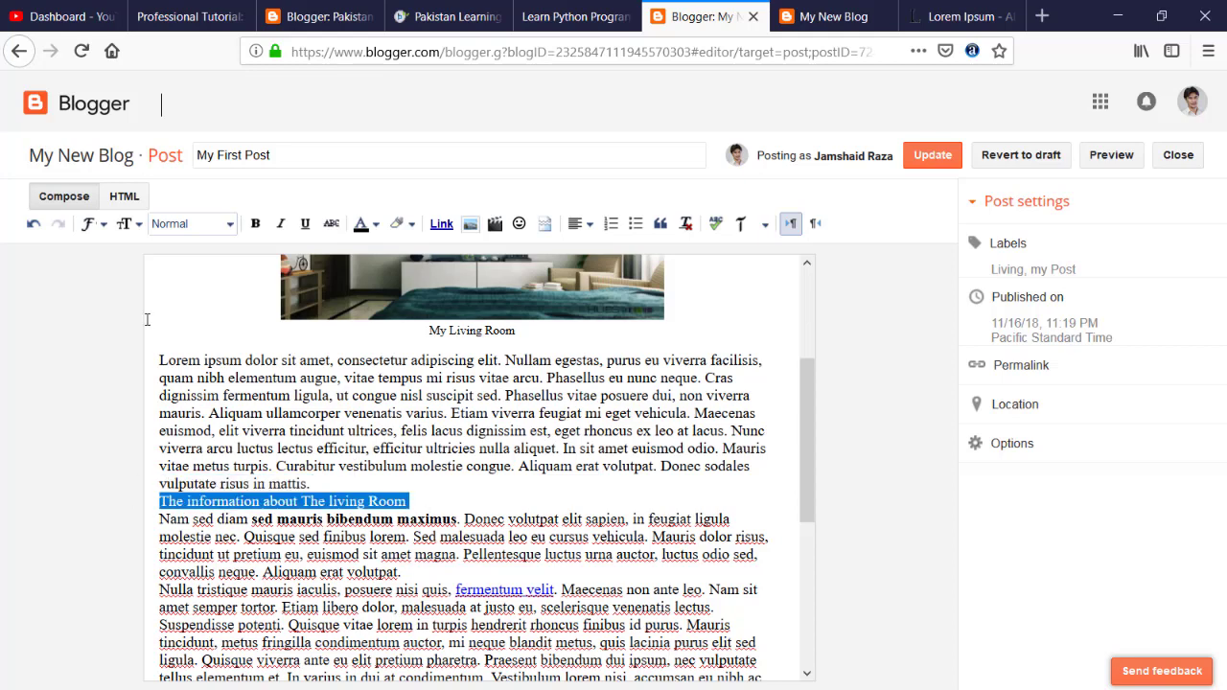
{"action": "left_click", "coordinate": [196, 225]}
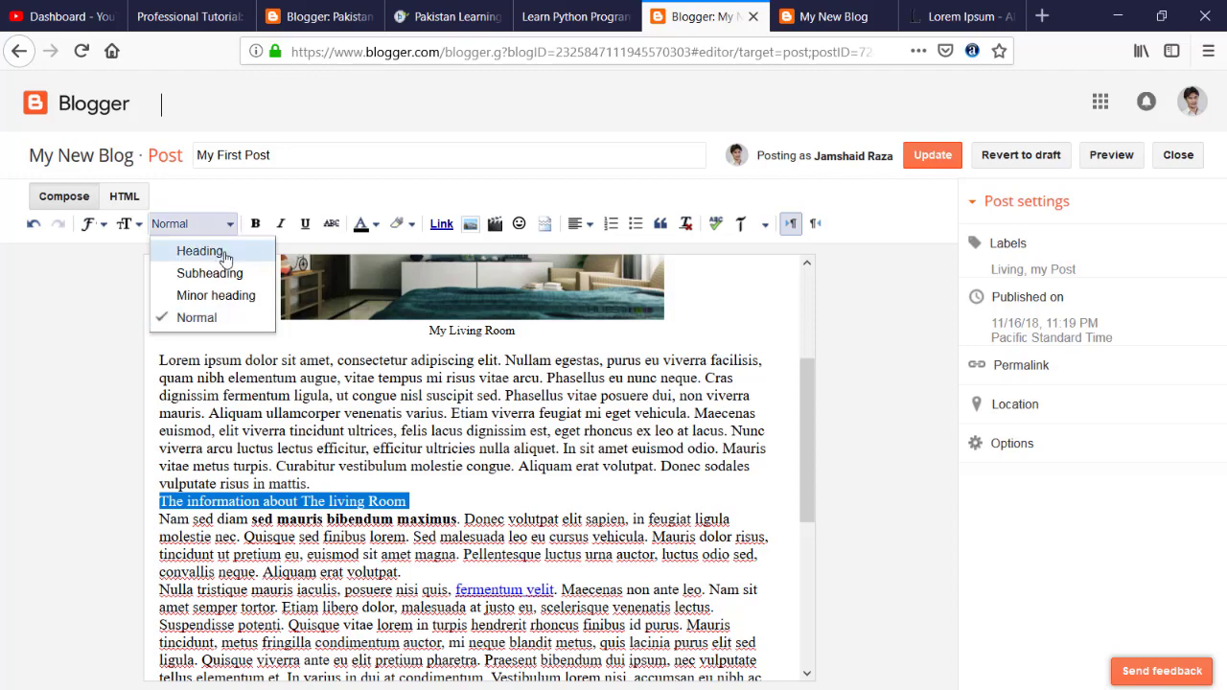
{"action": "left_click", "coordinate": [224, 251]}
{"action": "left_click", "coordinate": [662, 513]}
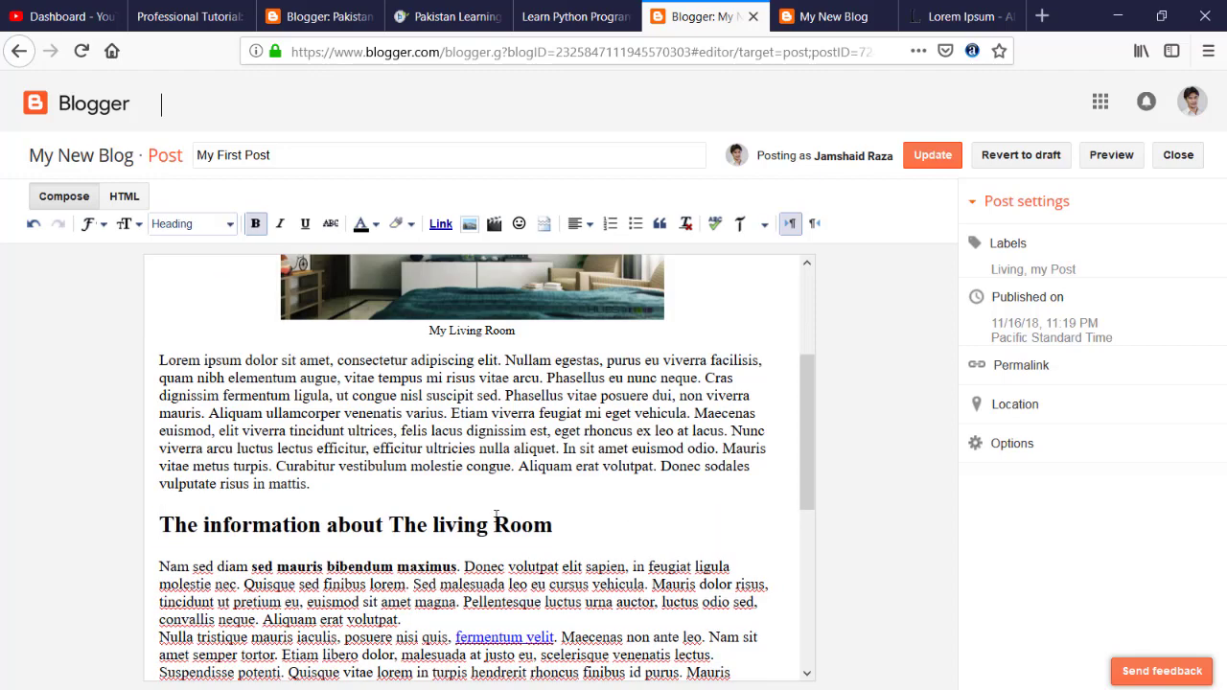
Add the line "Sub Heading" after the paragraph ending "in consequat odio." and format it as a Subheading
{"action": "scroll", "coordinate": [504, 518], "scroll_direction": "down", "scroll_amount": 2}
{"action": "scroll", "coordinate": [497, 518], "scroll_direction": "down", "scroll_amount": 3}
{"action": "left_click", "coordinate": [466, 596]}
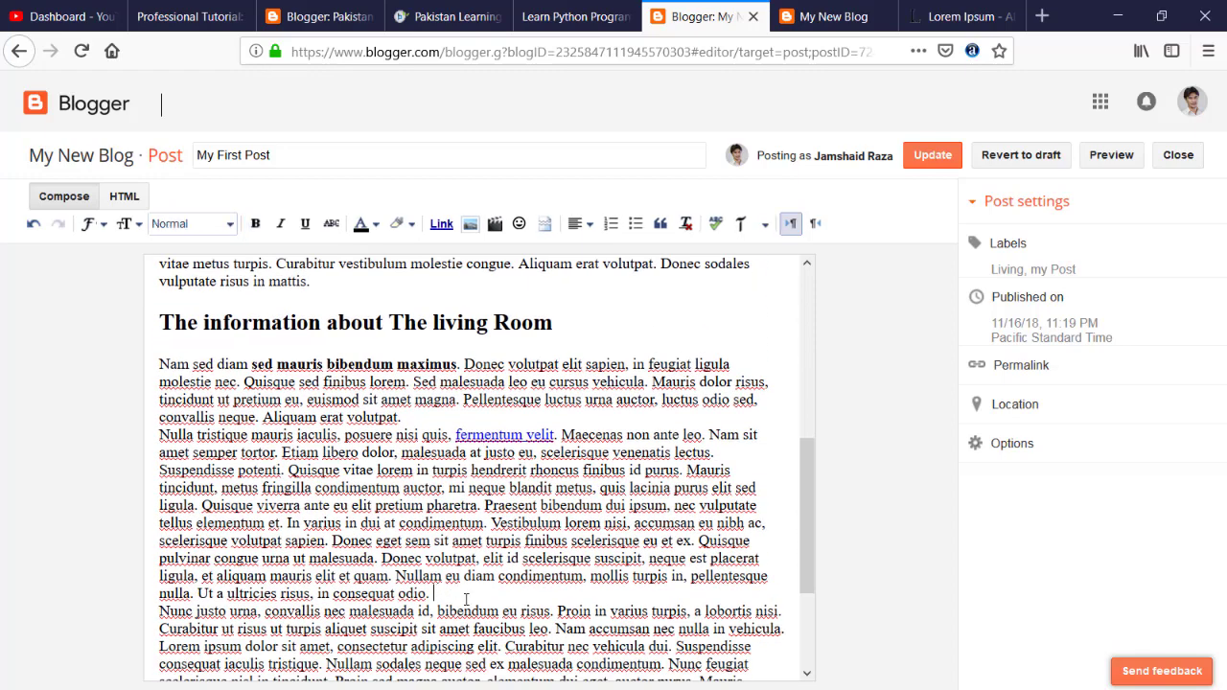
{"action": "key", "text": "Return"}
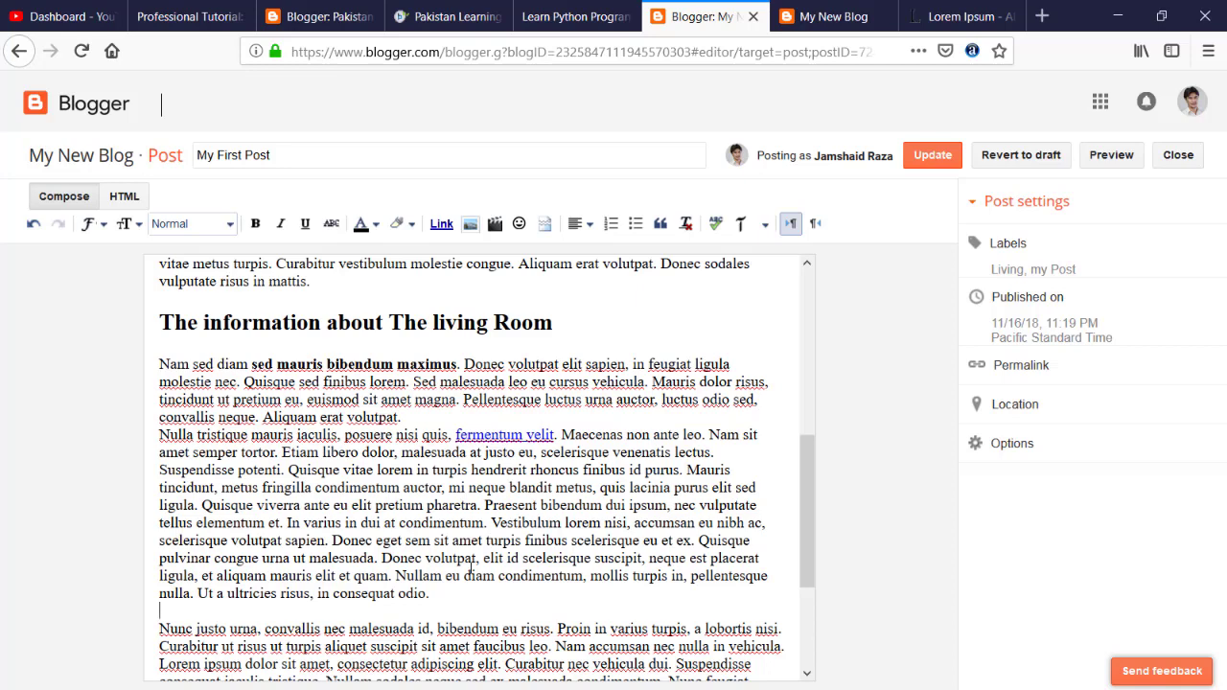
{"action": "type", "text": "Sub Heading"}
{"action": "left_click", "coordinate": [233, 224]}
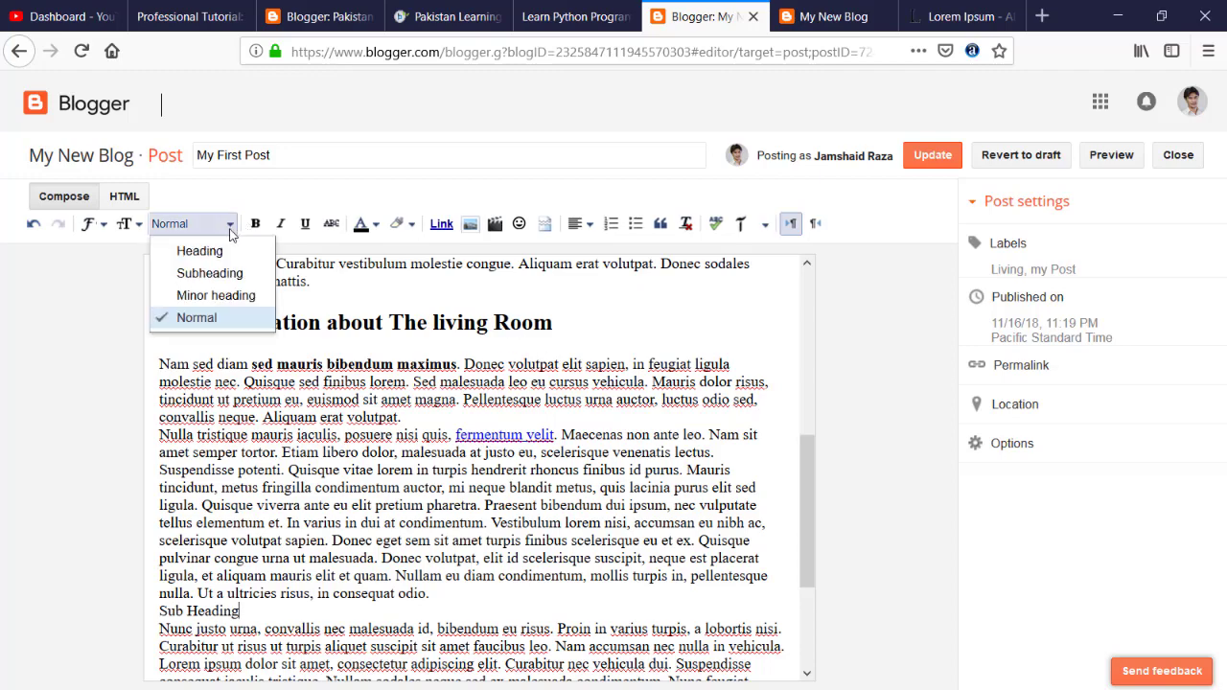
{"action": "left_click", "coordinate": [209, 273]}
Add the line "Minor Heading" after the paragraph ending "hendrerit eros." and format it as a Minor heading
{"action": "scroll", "coordinate": [334, 602], "scroll_direction": "down", "scroll_amount": 5}
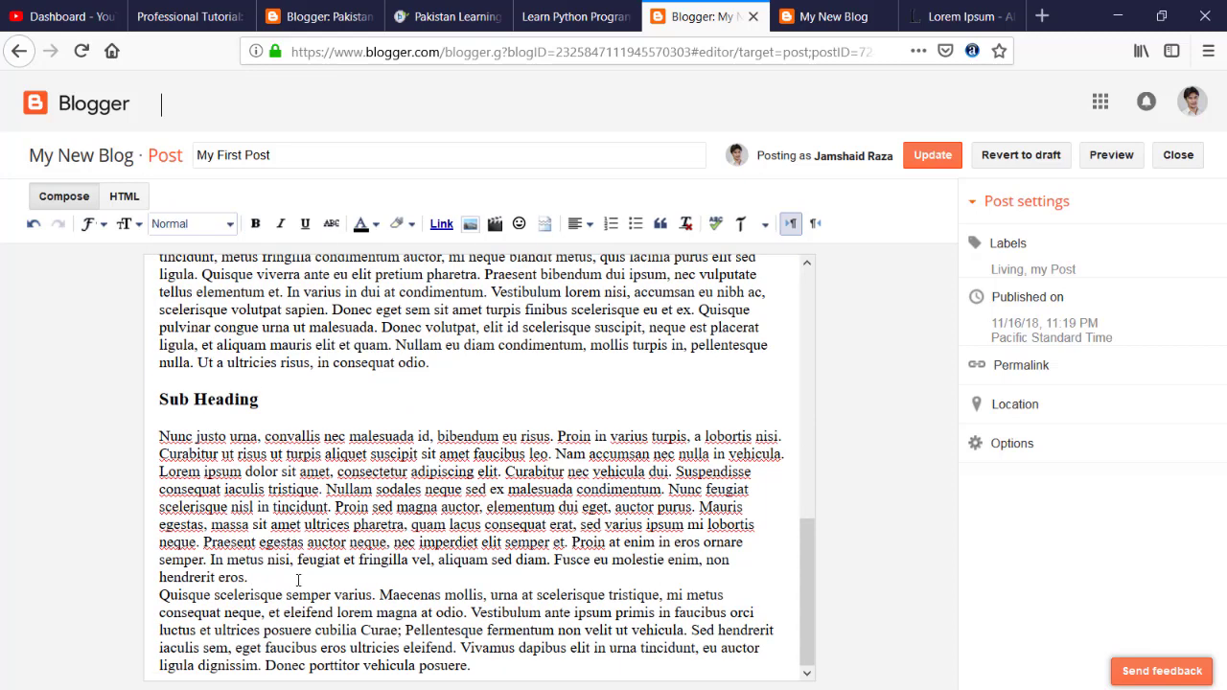
{"action": "key", "text": "Return"}
{"action": "type", "text": "Minor"}
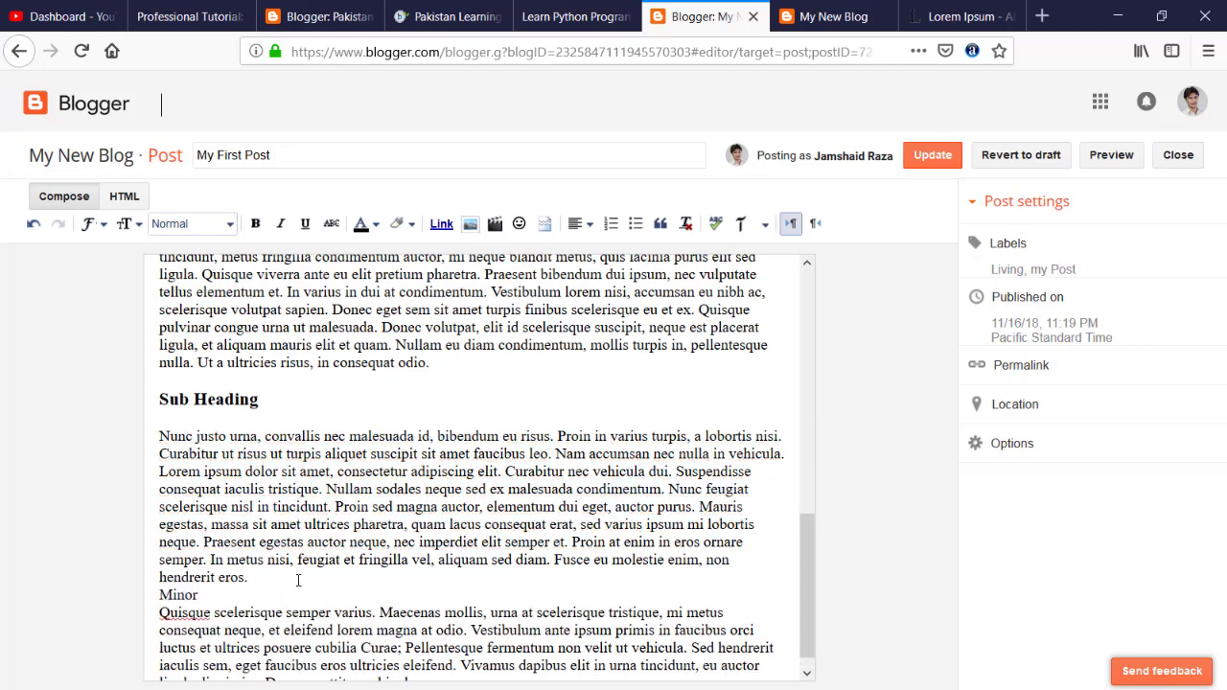
{"action": "type", "text": " Heading"}
{"action": "left_click", "coordinate": [195, 230]}
{"action": "left_click", "coordinate": [220, 295]}
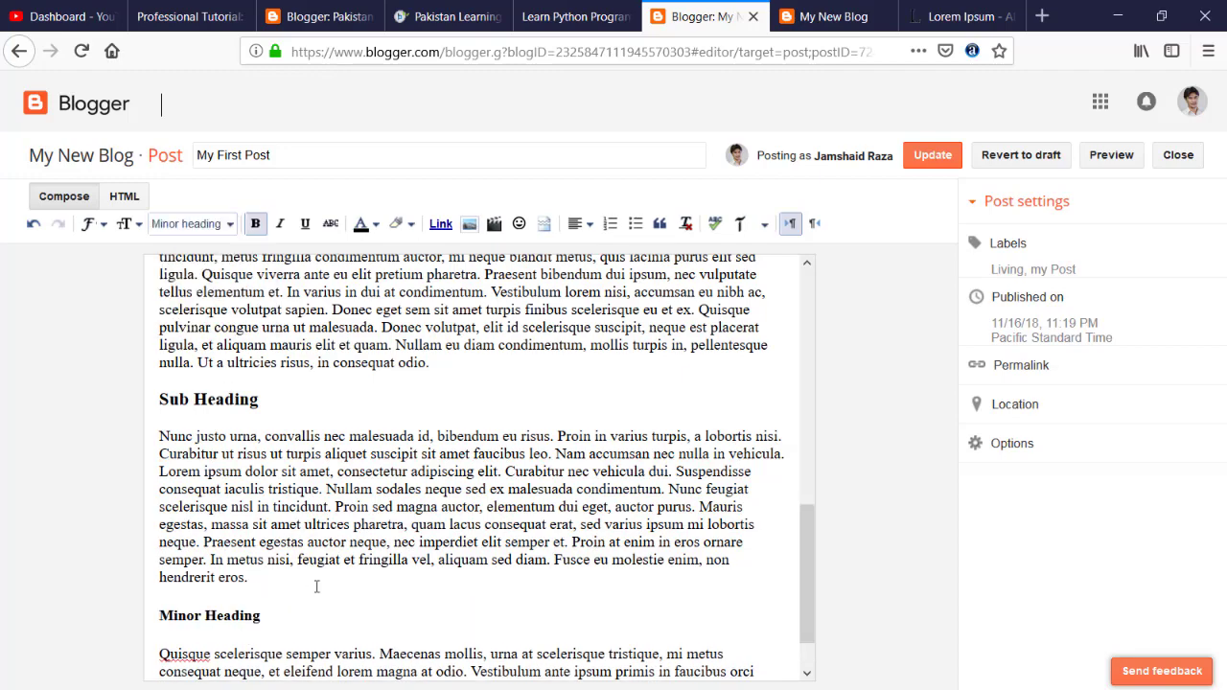
{"action": "left_click", "coordinate": [319, 581]}
Review the three headings in the post, then examine their h2, h3 and h4 tags in the HTML source
{"action": "scroll", "coordinate": [319, 581], "scroll_direction": "up", "scroll_amount": 3}
{"action": "scroll", "coordinate": [188, 303], "scroll_direction": "down", "scroll_amount": 1}
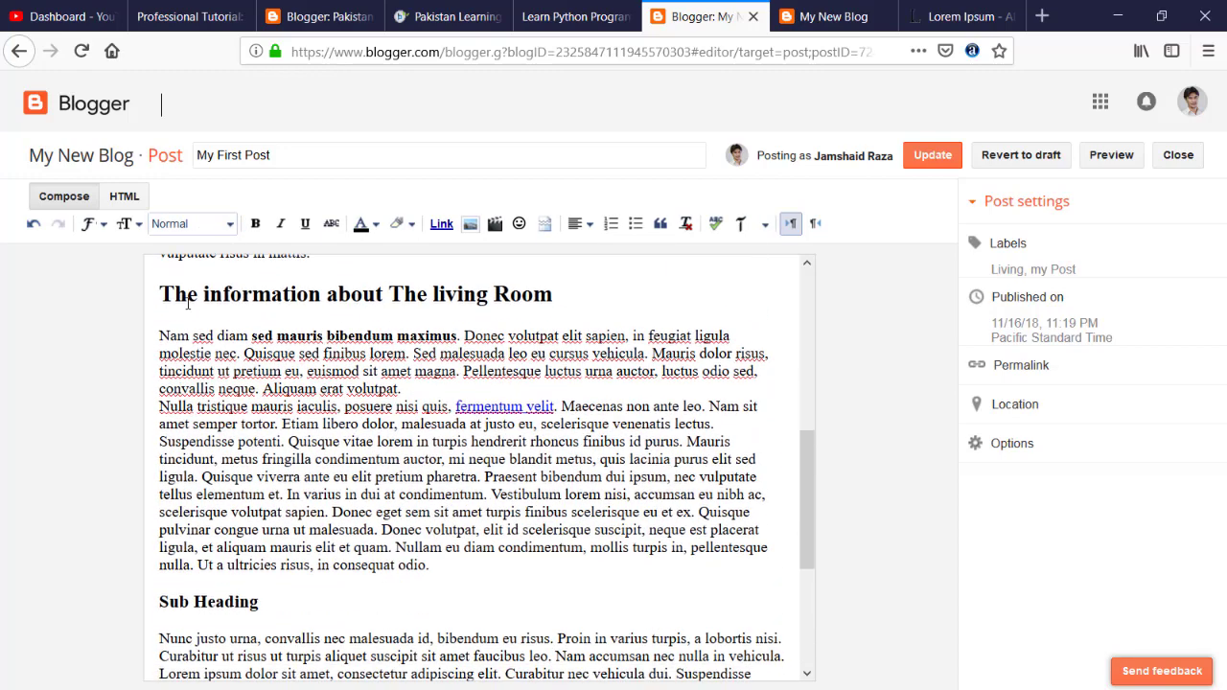
{"action": "scroll", "coordinate": [228, 461], "scroll_direction": "down", "scroll_amount": 5}
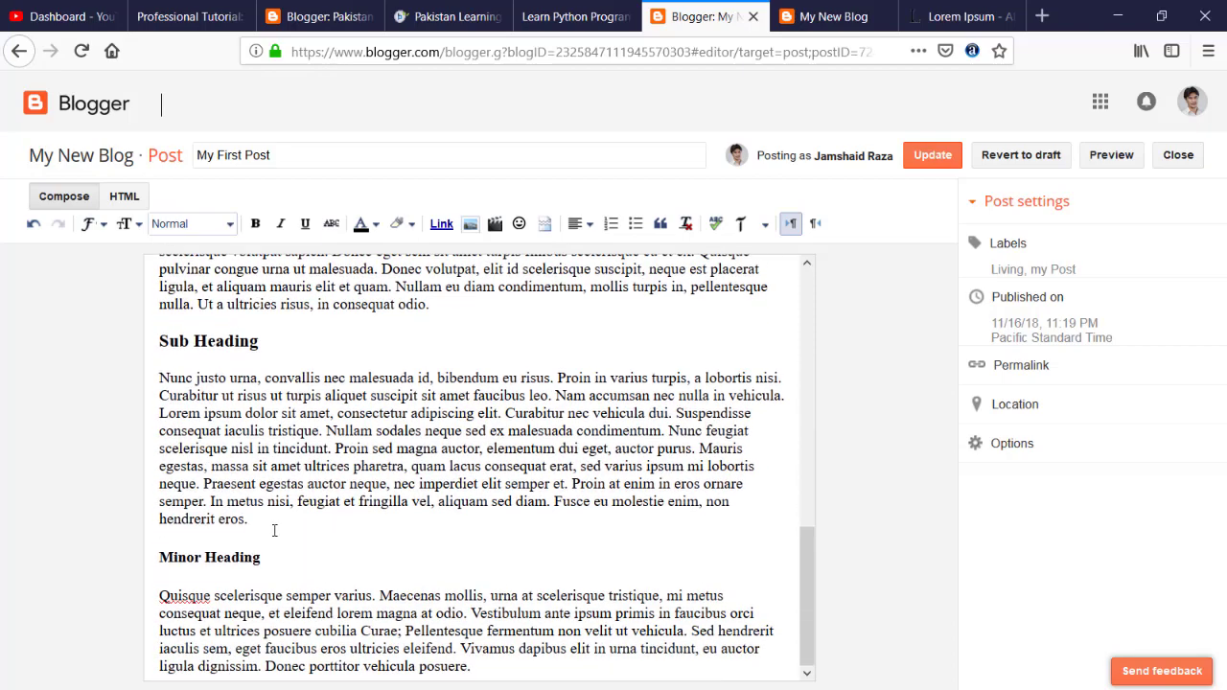
{"action": "left_click", "coordinate": [125, 196]}
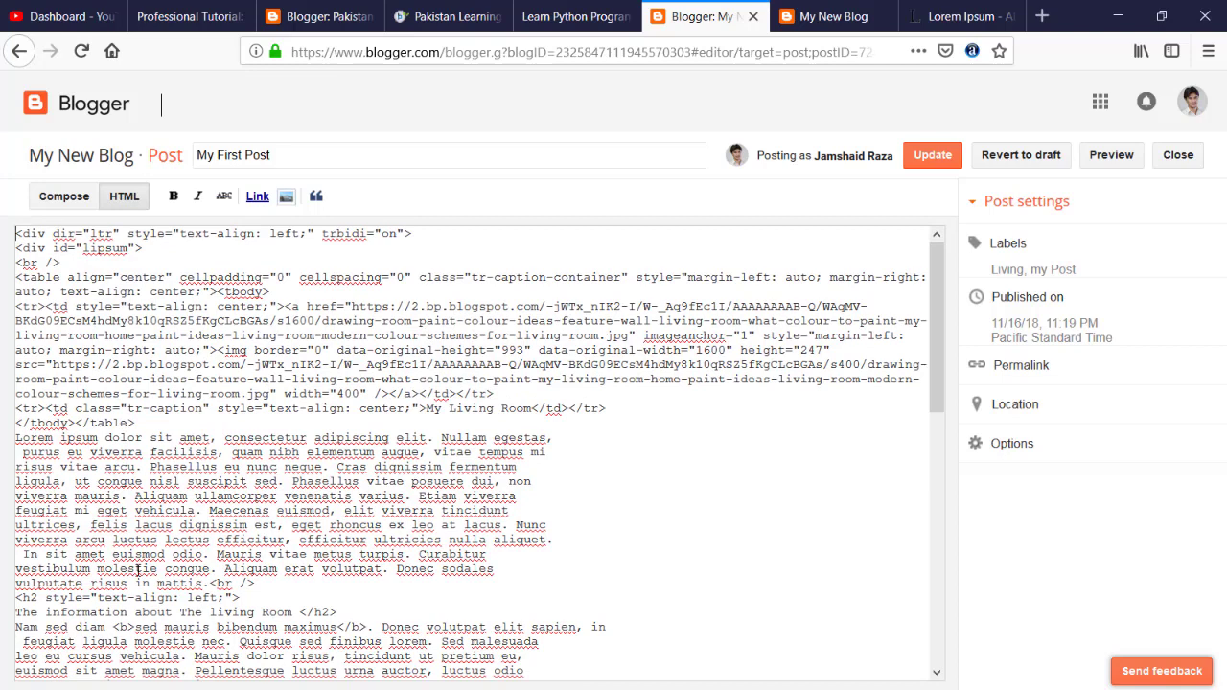
{"action": "left_click_drag", "start_coordinate": [334, 612], "coordinate": [17, 598]}
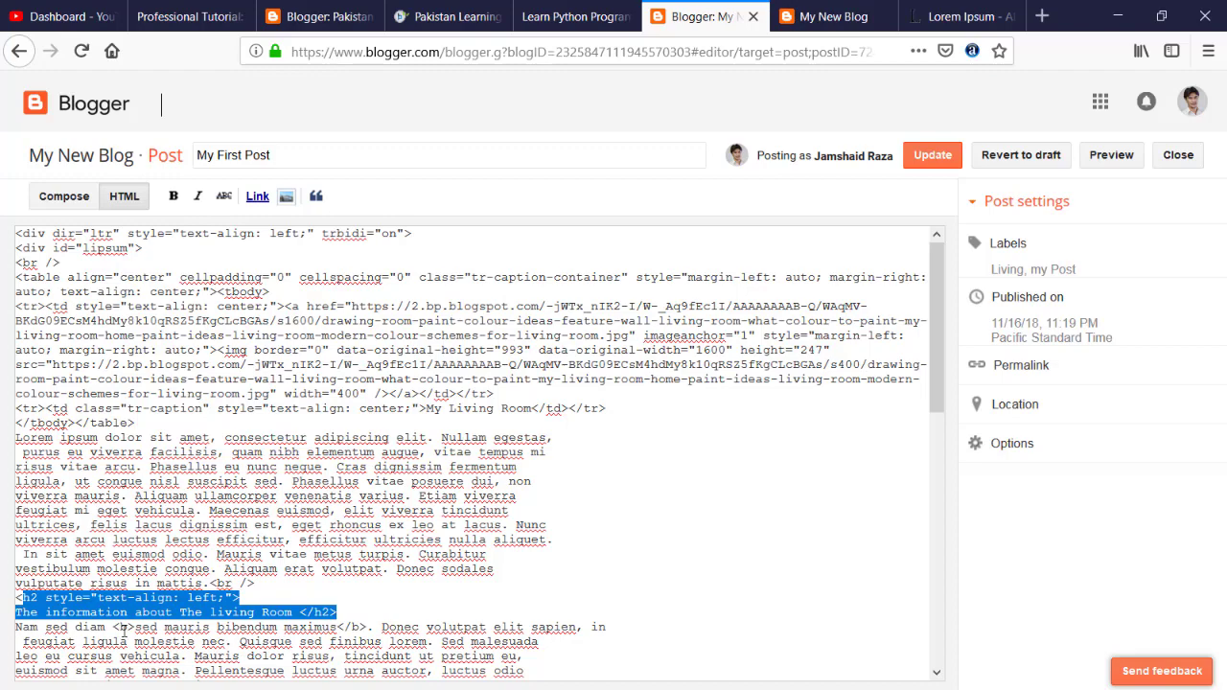
{"action": "scroll", "coordinate": [203, 612], "scroll_direction": "down", "scroll_amount": 5}
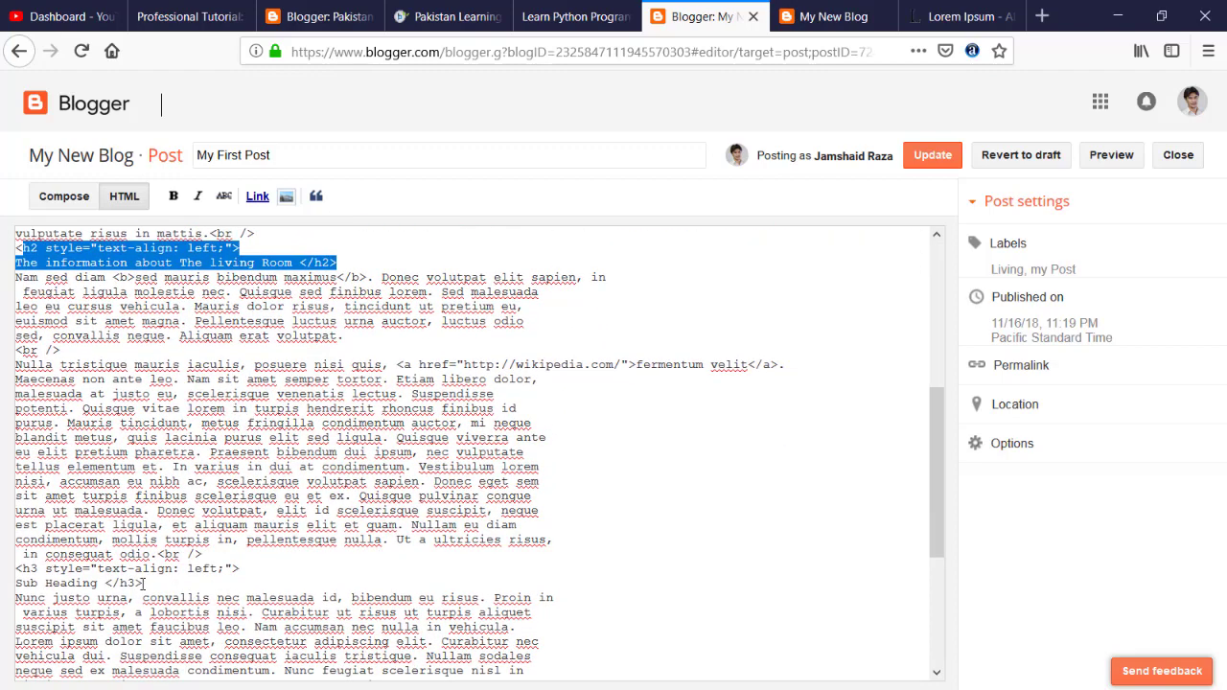
{"action": "left_click_drag", "start_coordinate": [143, 583], "coordinate": [18, 569]}
{"action": "scroll", "coordinate": [157, 579], "scroll_direction": "down", "scroll_amount": 4}
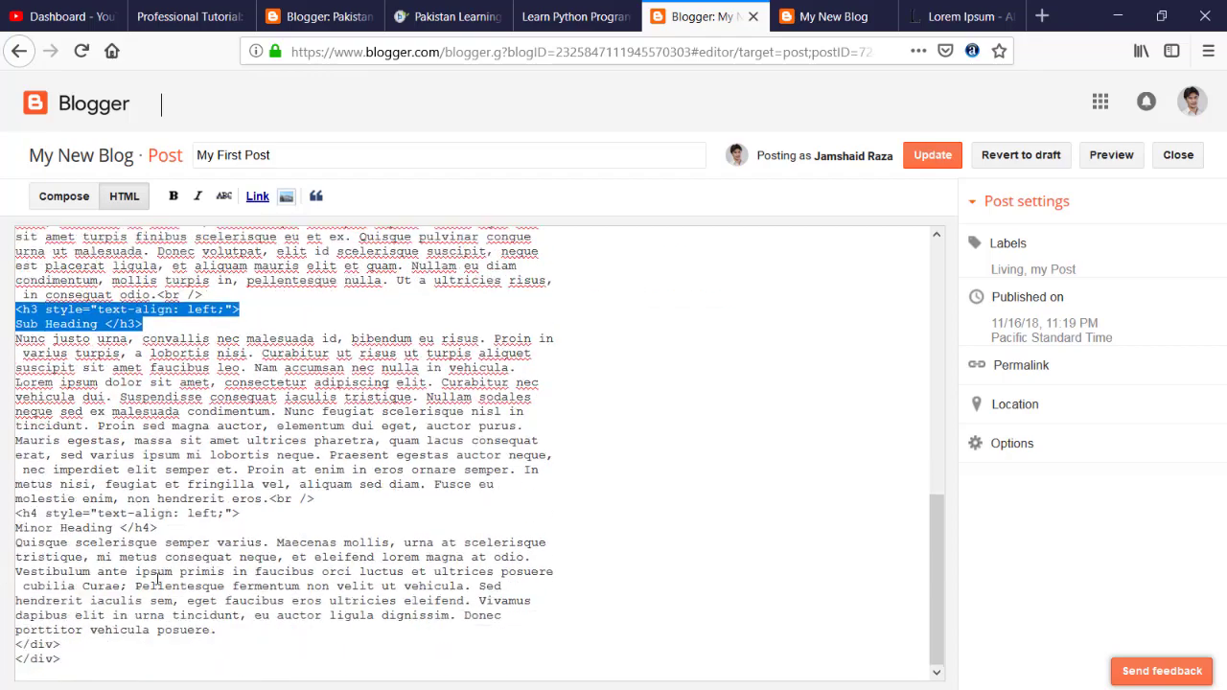
{"action": "left_click_drag", "start_coordinate": [168, 528], "coordinate": [9, 515]}
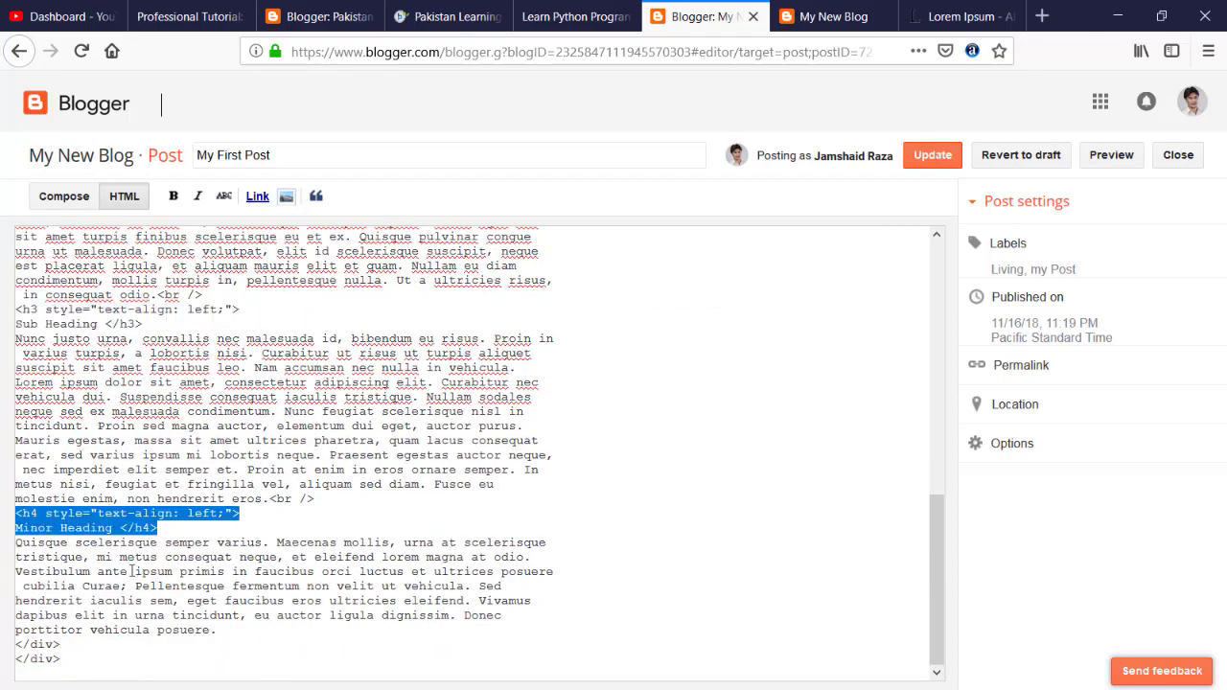
{"action": "scroll", "coordinate": [133, 571], "scroll_direction": "up", "scroll_amount": 15}
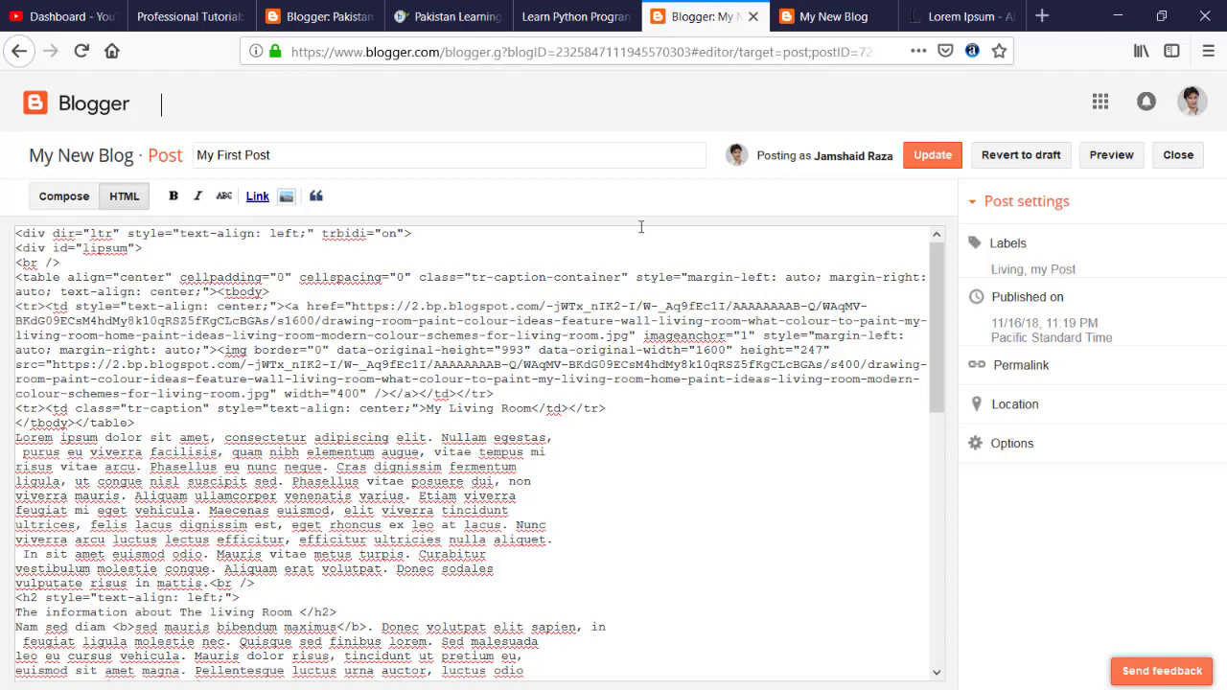
Compare the composed post with its HTML source, highlighting the code that holds the living room picture
{"action": "left_click", "coordinate": [63, 196]}
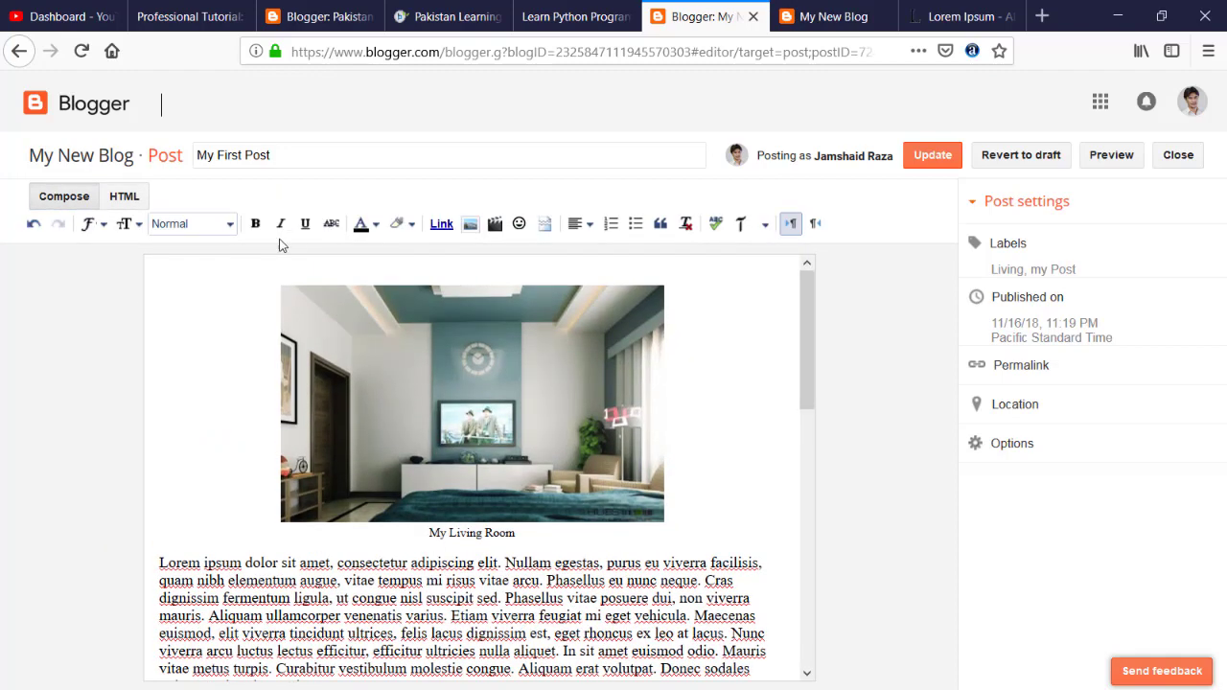
{"action": "left_click", "coordinate": [123, 197]}
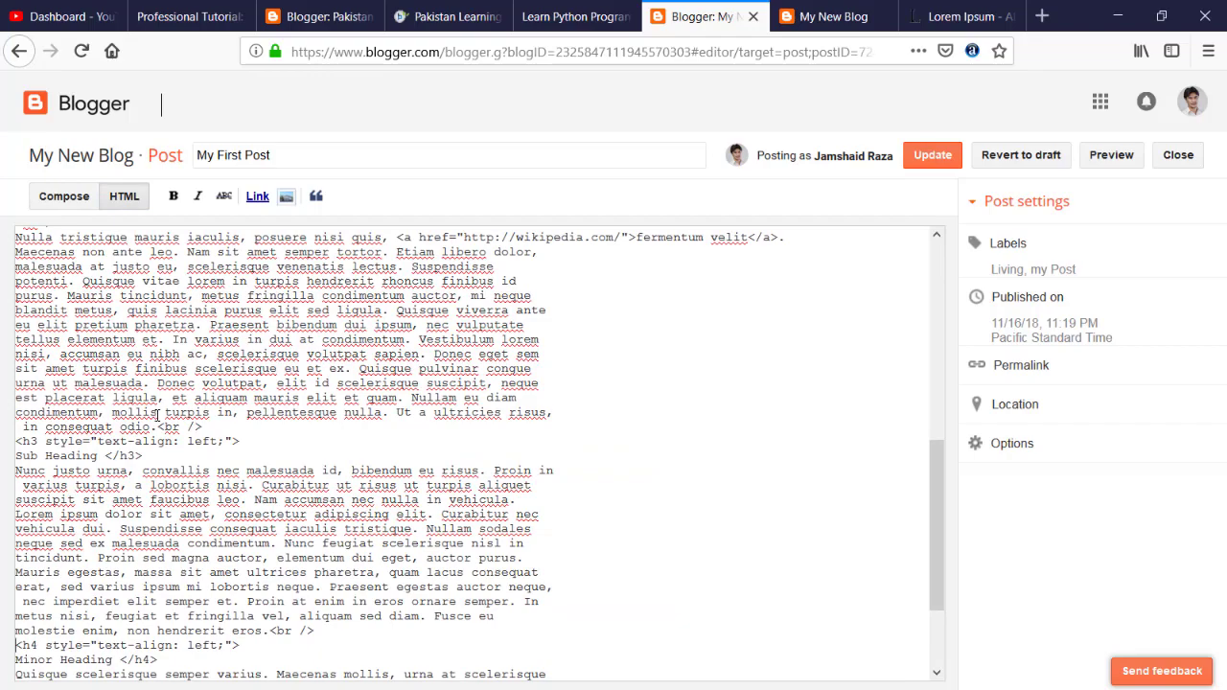
{"action": "scroll", "coordinate": [157, 414], "scroll_direction": "up", "scroll_amount": 10}
{"action": "left_click_drag", "start_coordinate": [179, 380], "coordinate": [10, 248]}
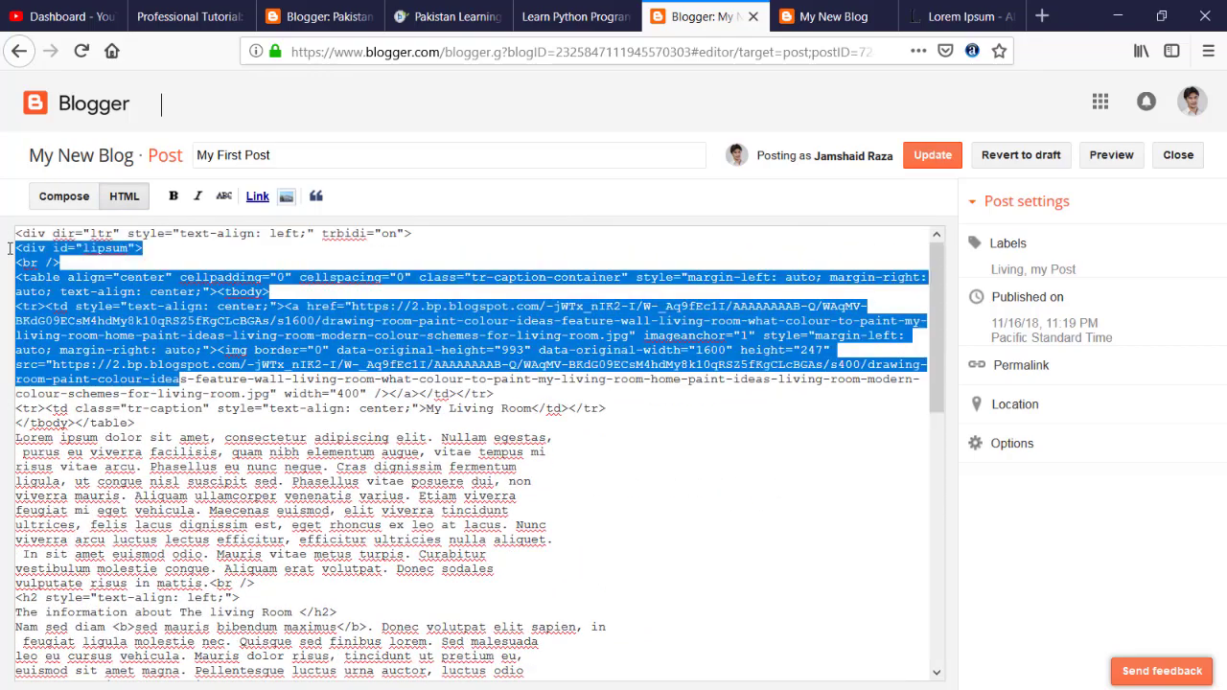
Return the editor to Compose mode and update the published post
{"action": "left_click", "coordinate": [63, 196]}
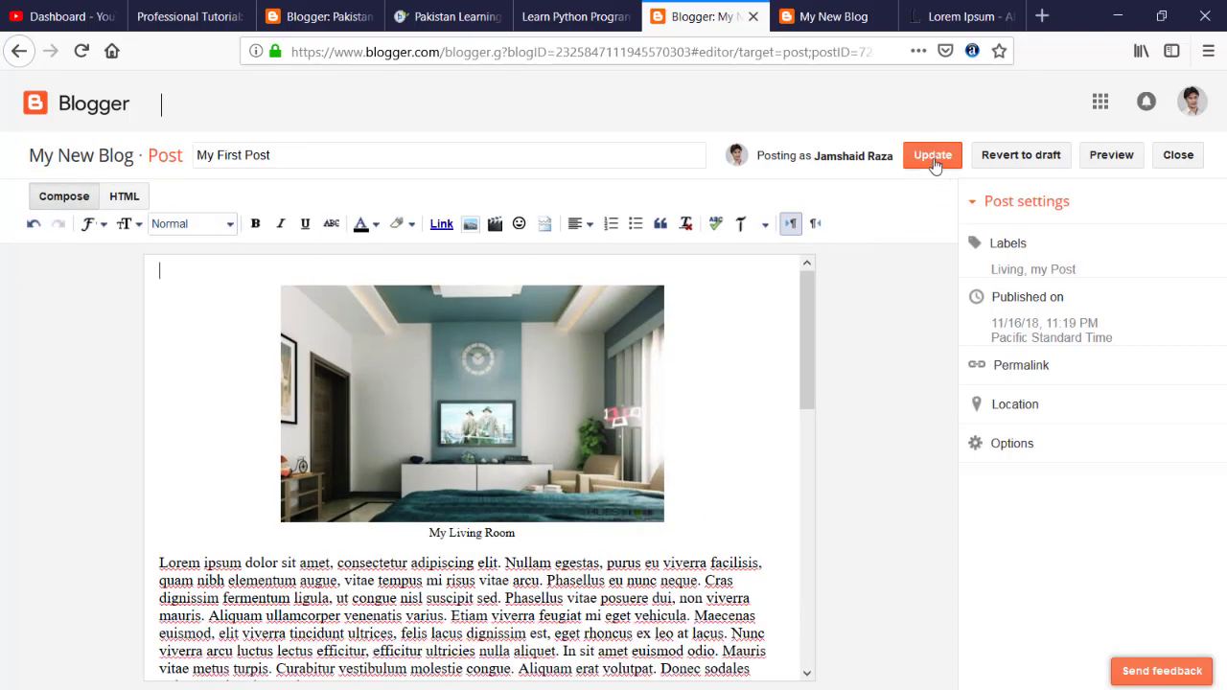
{"action": "scroll", "coordinate": [509, 436], "scroll_direction": "down", "scroll_amount": 5}
{"action": "left_click", "coordinate": [928, 161]}
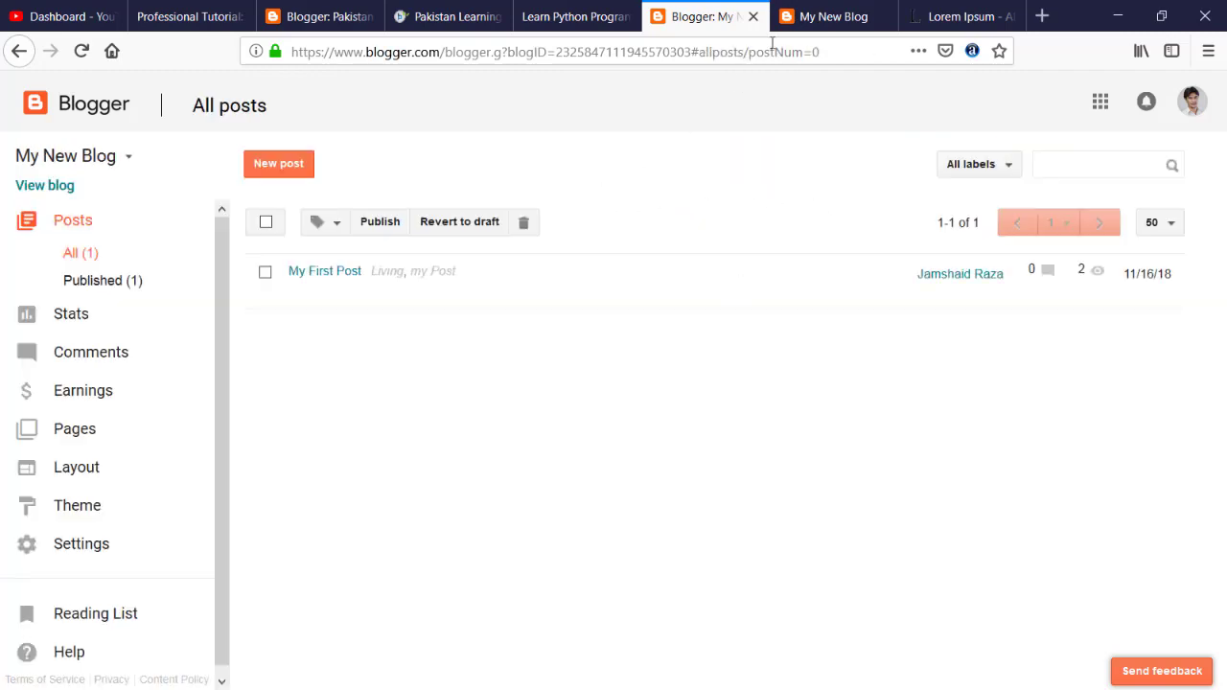
Reload the live blog at mytrickestan.blogspot.com and look over the added headings in the post
{"action": "left_click", "coordinate": [829, 11]}
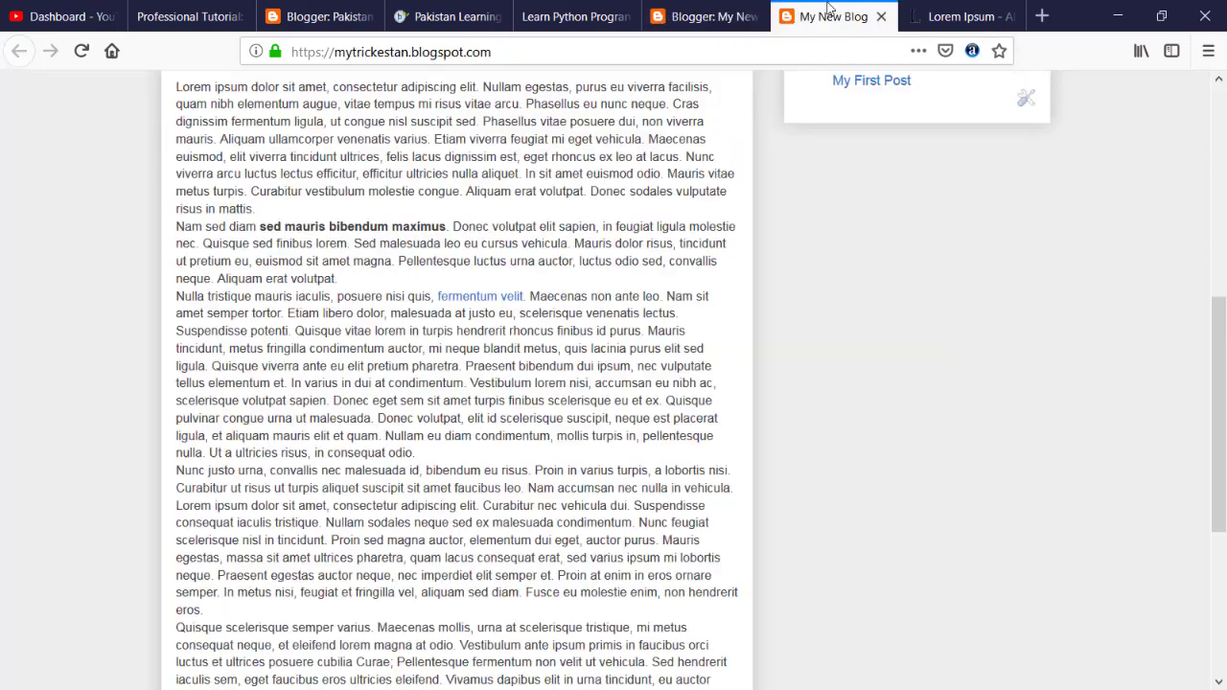
{"action": "scroll", "coordinate": [134, 139], "scroll_direction": "up", "scroll_amount": 4}
{"action": "left_click", "coordinate": [81, 52]}
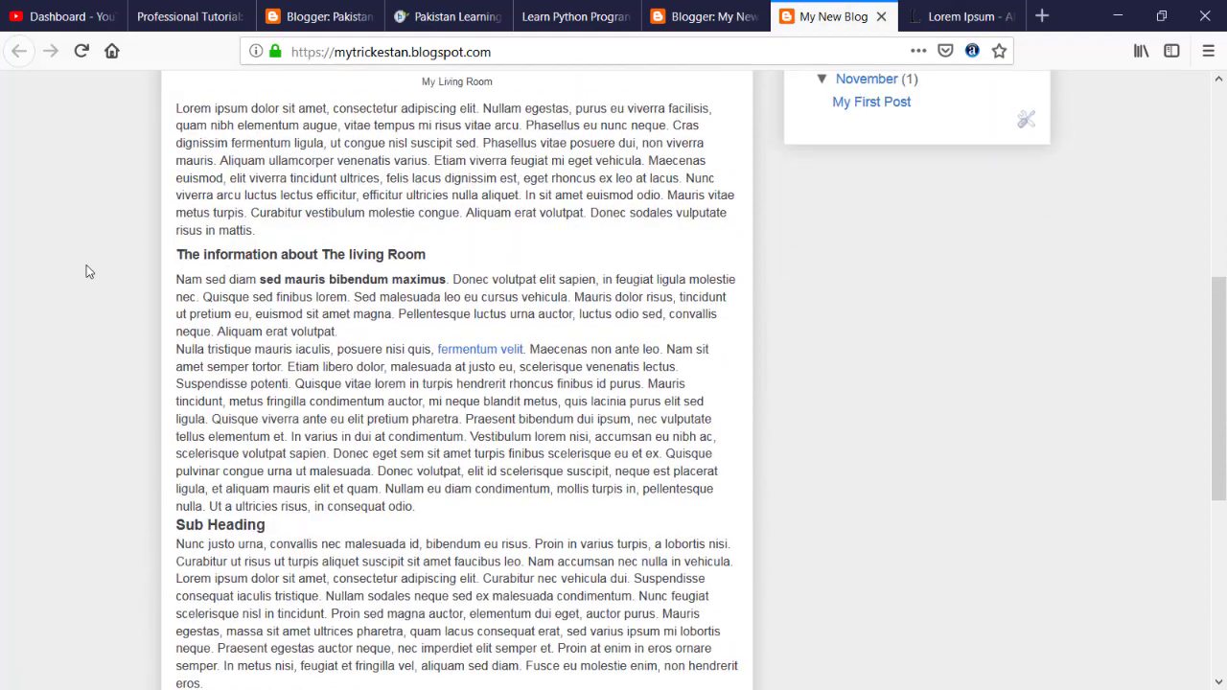
{"action": "scroll", "coordinate": [87, 271], "scroll_direction": "up", "scroll_amount": 5}
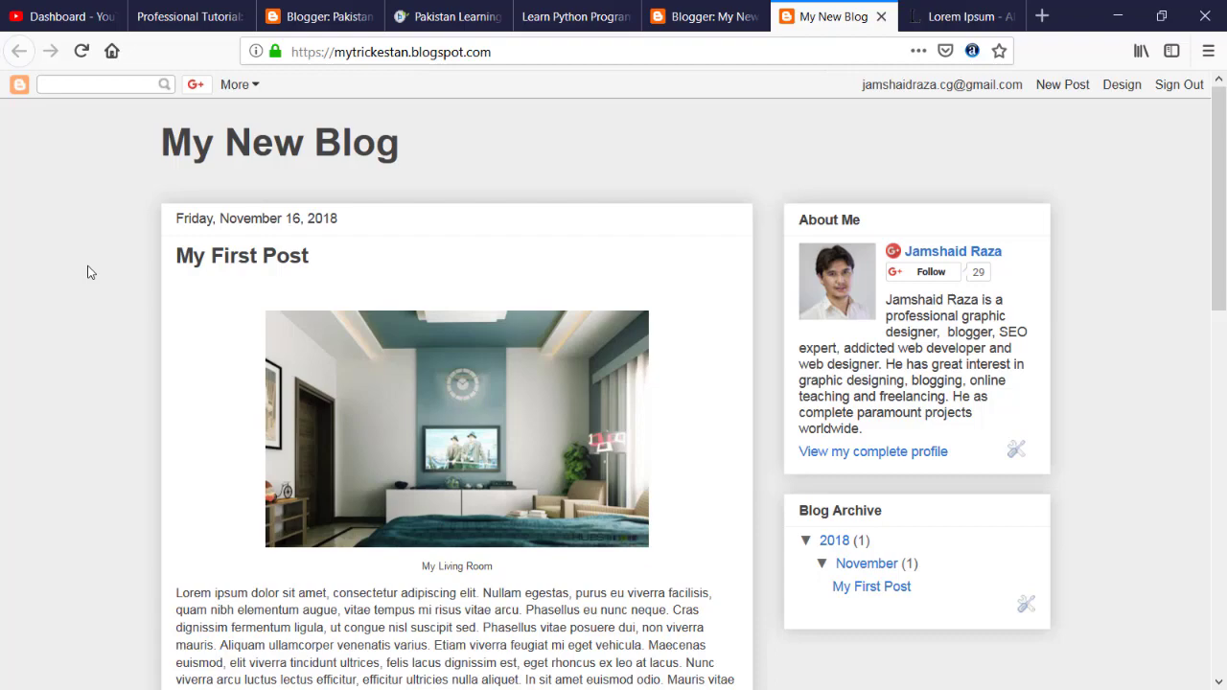
Switch to the professionaltutorial.com article, open the site's home page and look through its list of posts
{"action": "left_click", "coordinate": [601, 10]}
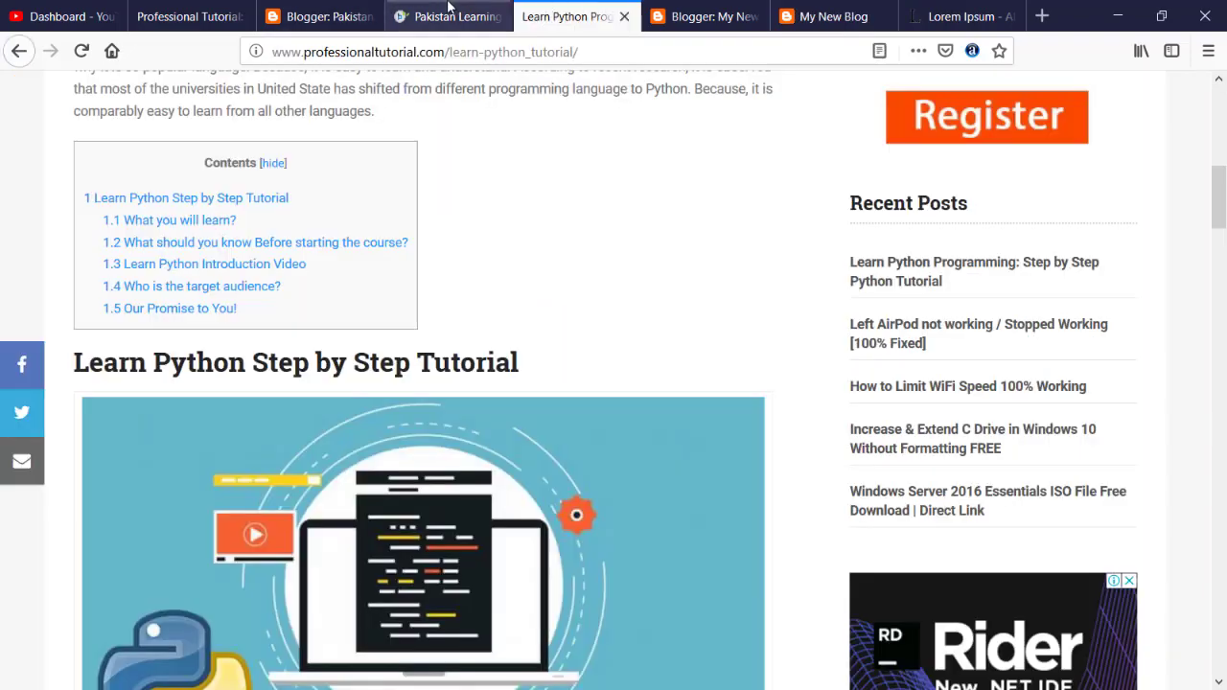
{"action": "scroll", "coordinate": [159, 205], "scroll_direction": "up", "scroll_amount": 10}
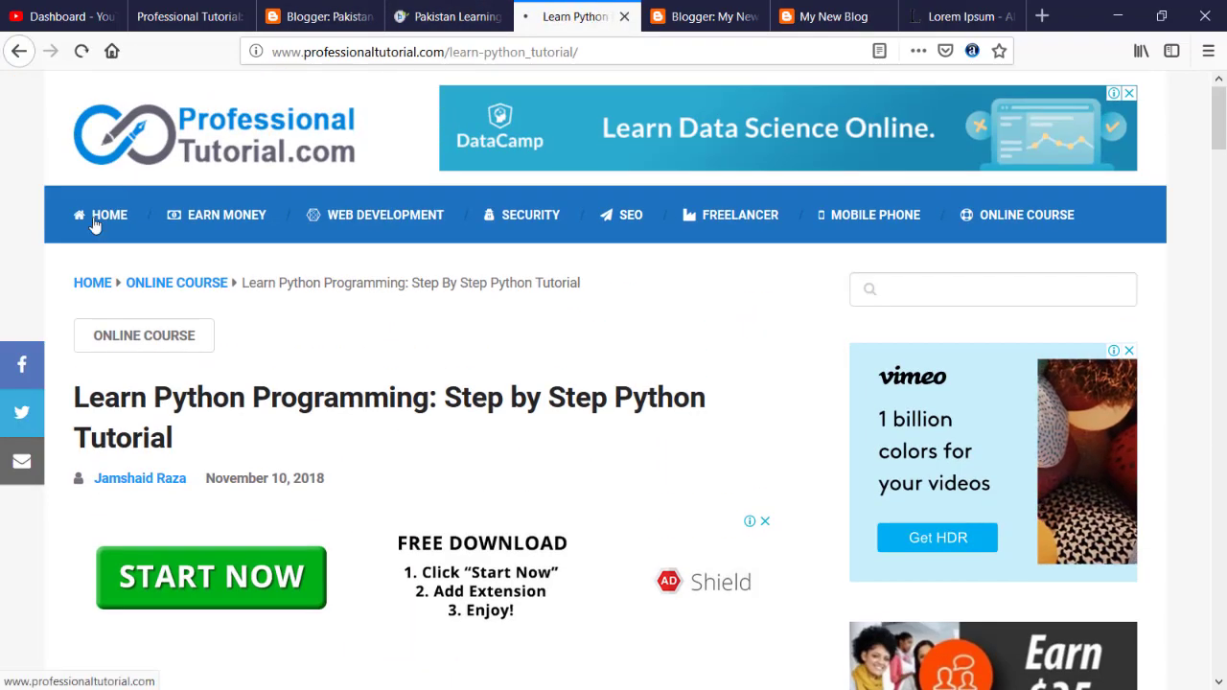
{"action": "left_click", "coordinate": [97, 222]}
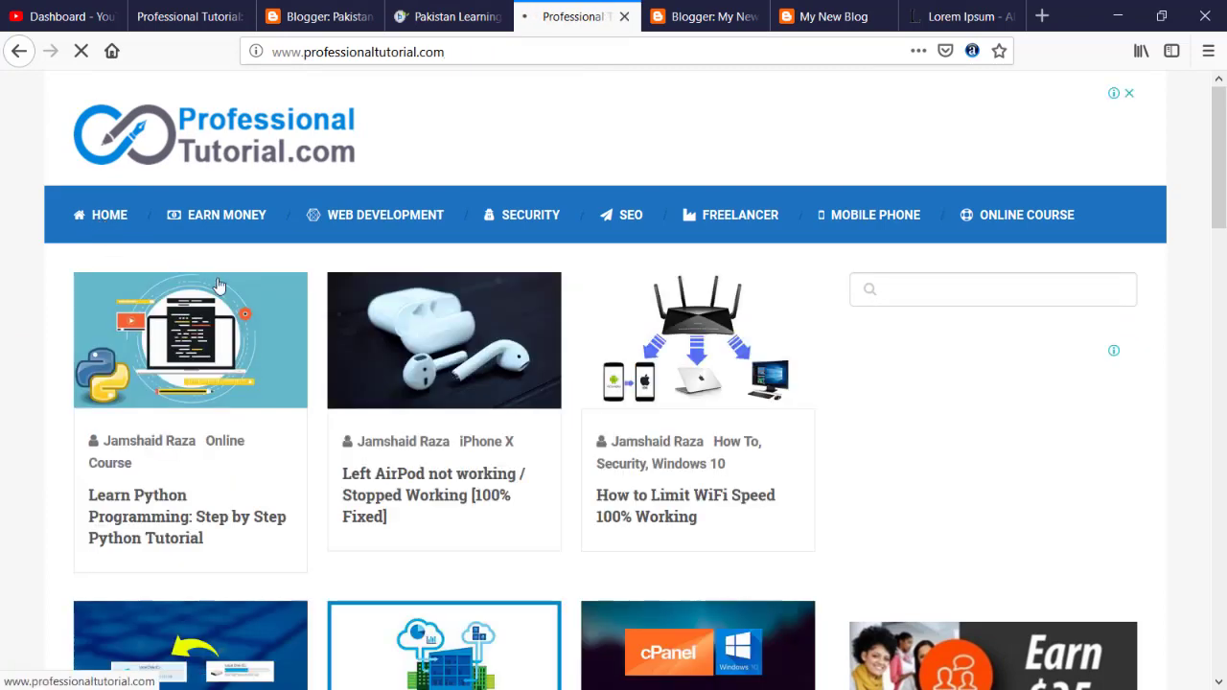
{"action": "scroll", "coordinate": [447, 383], "scroll_direction": "down", "scroll_amount": 3}
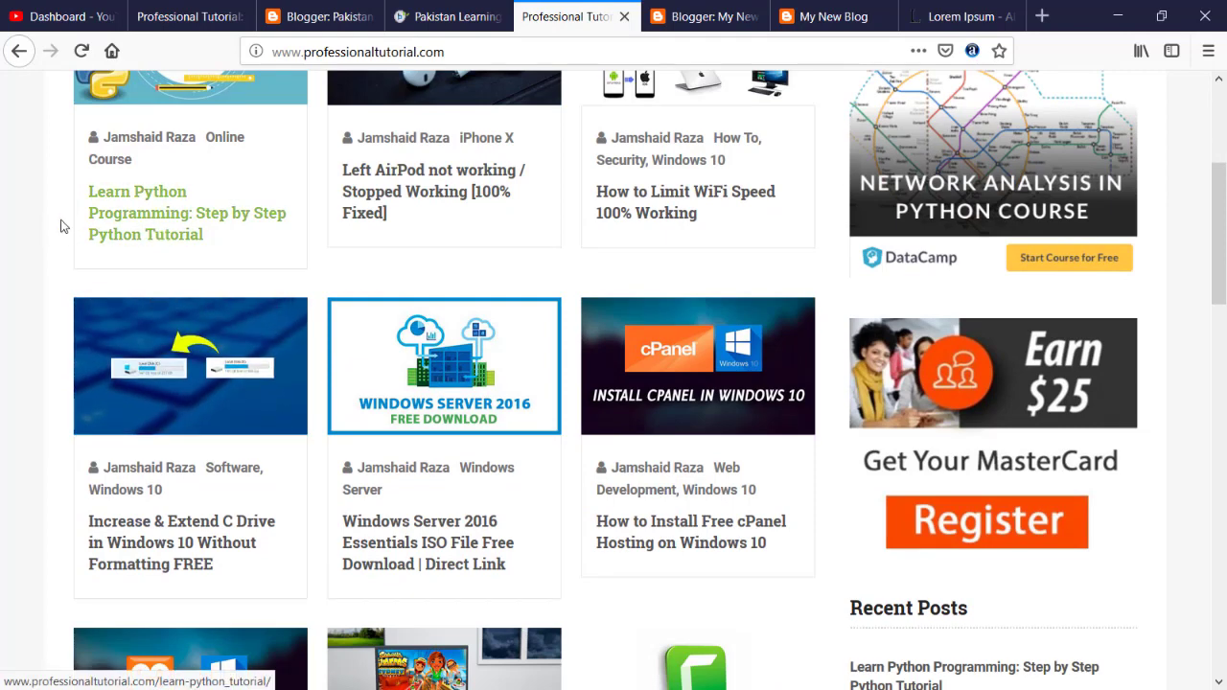
Return to the live My New Blog page and view the post down to its labels and the page footer
{"action": "key", "text": "ctrl+Tab"}
{"action": "key", "text": "ctrl+Tab"}
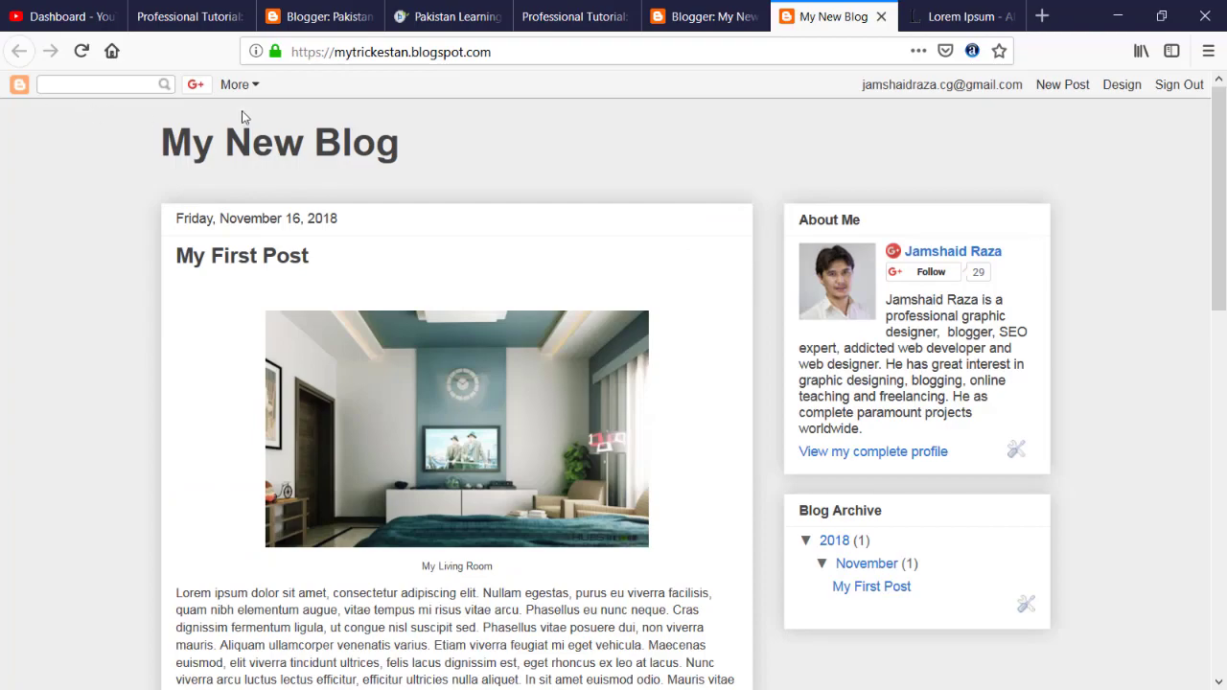
{"action": "scroll", "coordinate": [164, 337], "scroll_direction": "down", "scroll_amount": 10}
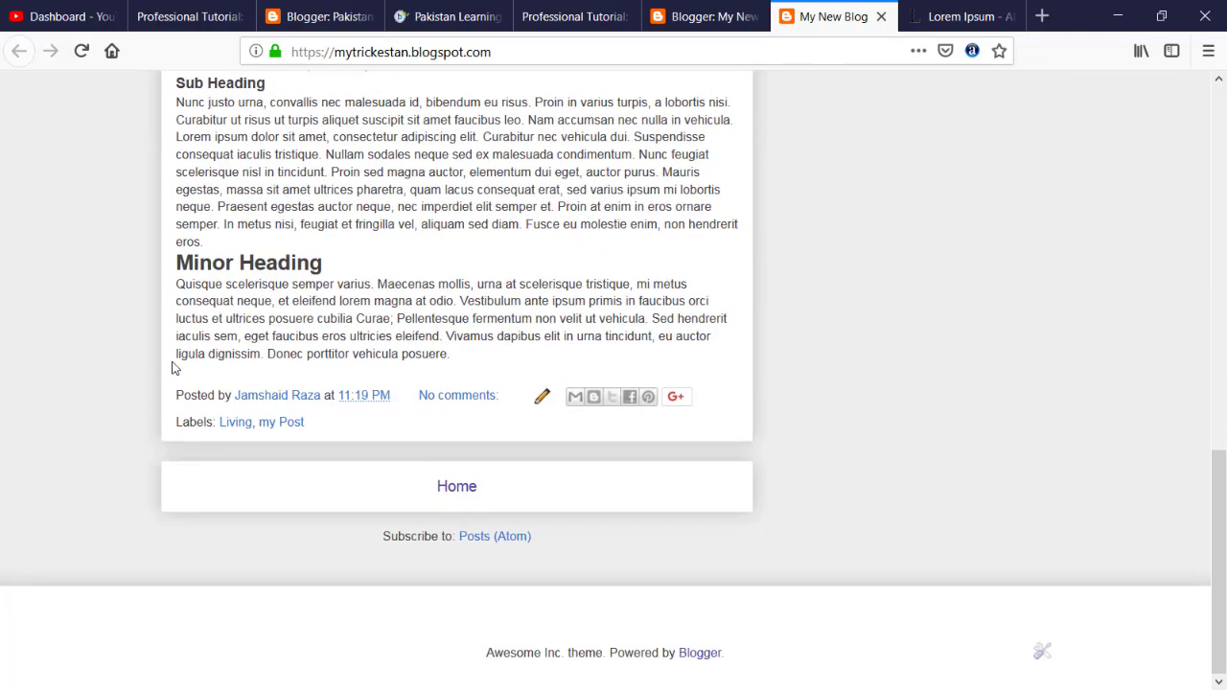
Look over the live blog's layout, from the blog title and first post to the About Me and Blog Archive sections
{"action": "scroll", "coordinate": [173, 368], "scroll_direction": "up", "scroll_amount": 10}
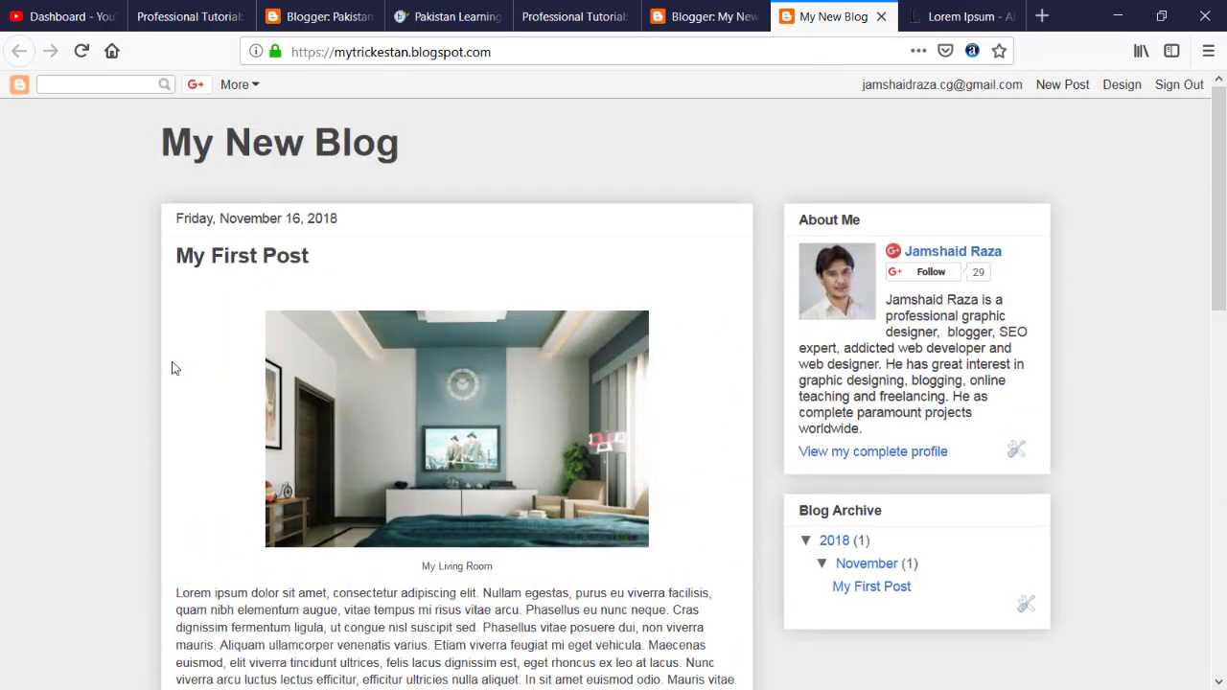
{"action": "scroll", "coordinate": [174, 368], "scroll_direction": "down", "scroll_amount": 2}
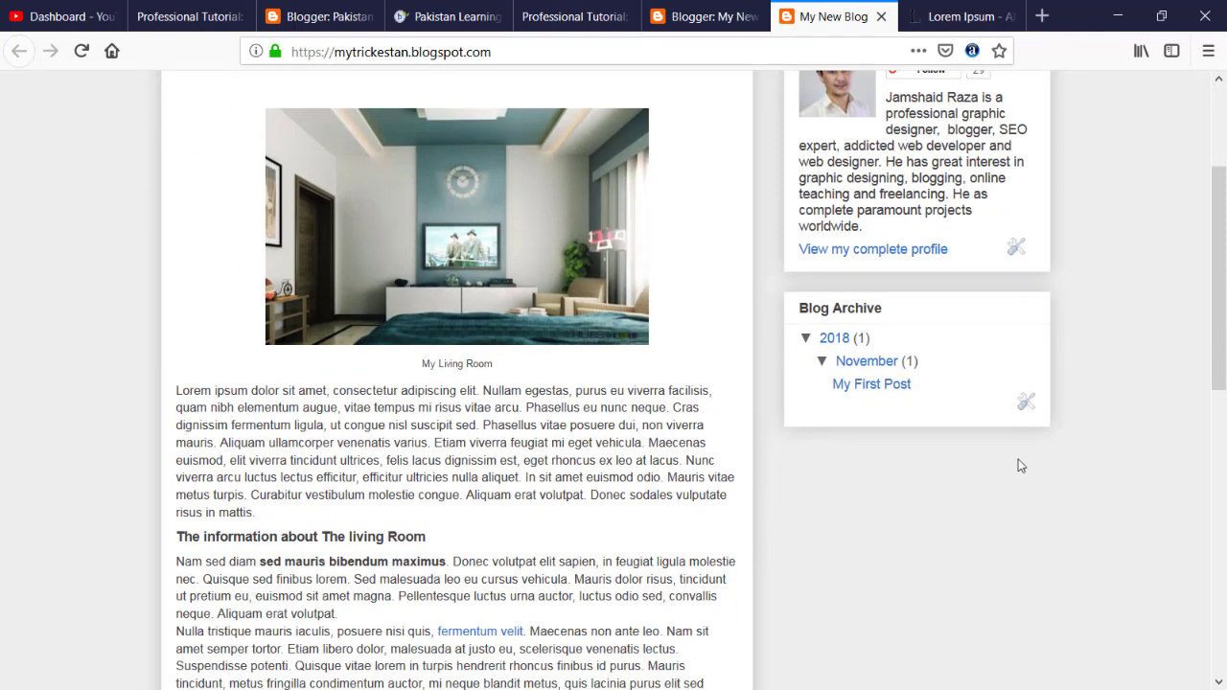
{"action": "scroll", "coordinate": [1019, 480], "scroll_direction": "down", "scroll_amount": 2}
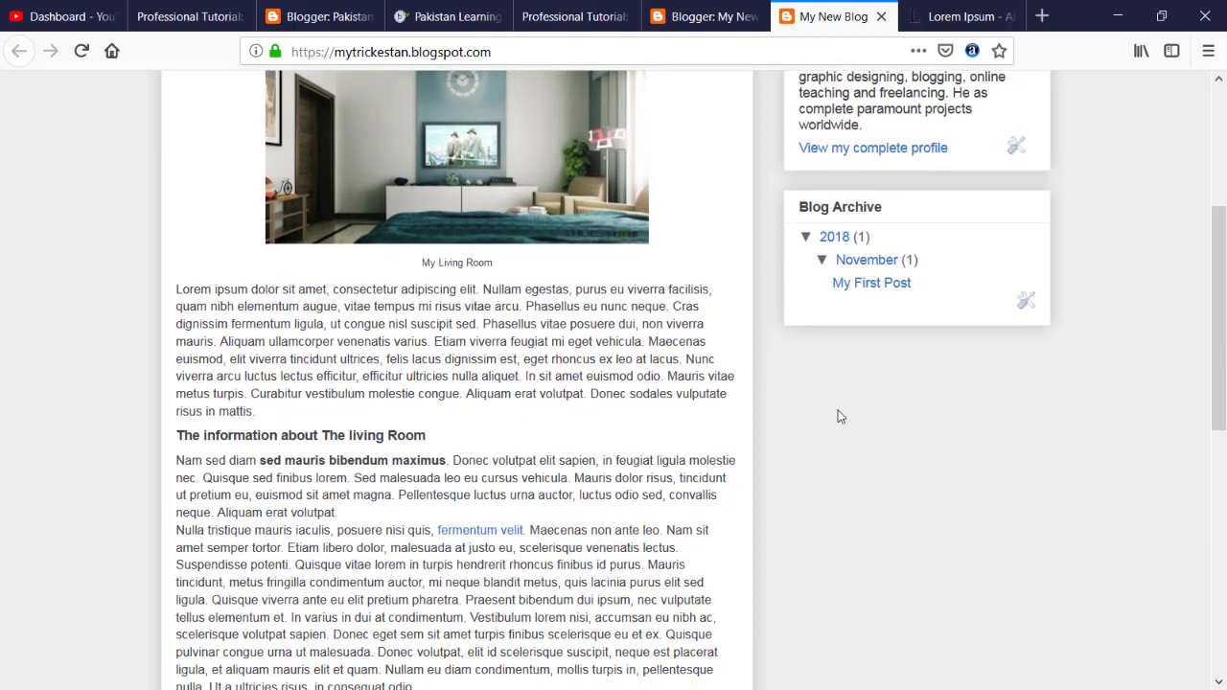
{"action": "scroll", "coordinate": [578, 412], "scroll_direction": "up", "scroll_amount": 3}
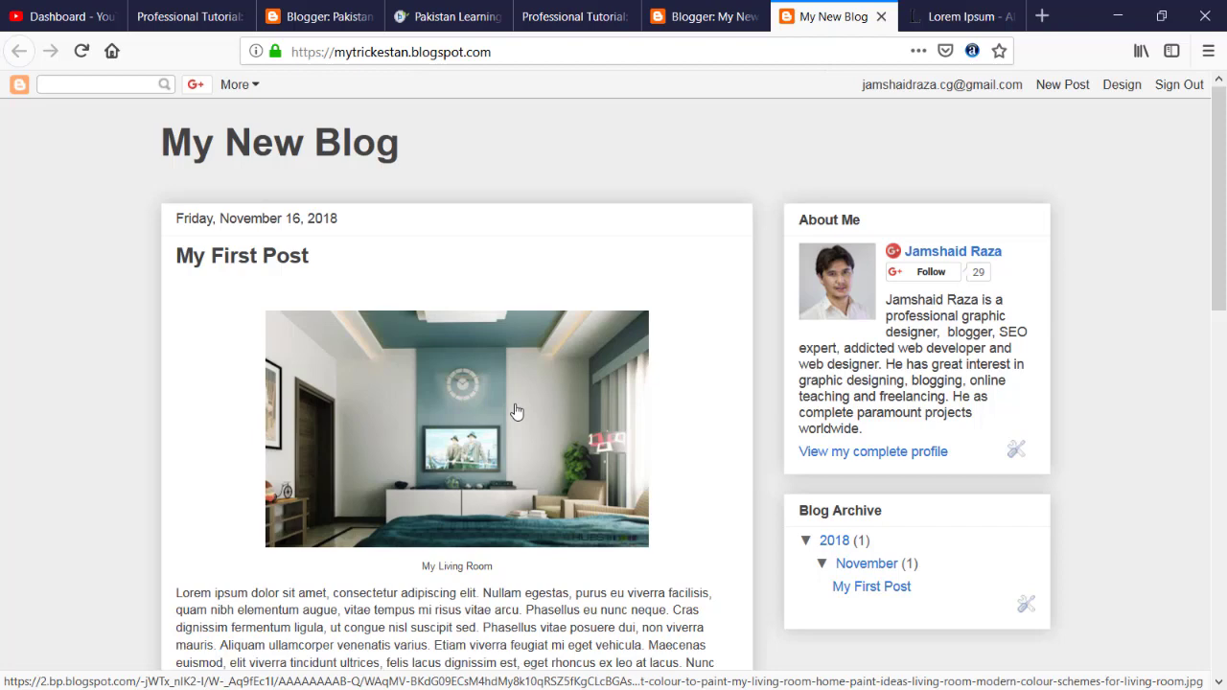
{"action": "scroll", "coordinate": [516, 412], "scroll_direction": "down", "scroll_amount": 2}
View the professionaltutorial.com home page's navigation bar and post grid for comparison, and return to the live My New Blog page
{"action": "left_click", "coordinate": [571, 17]}
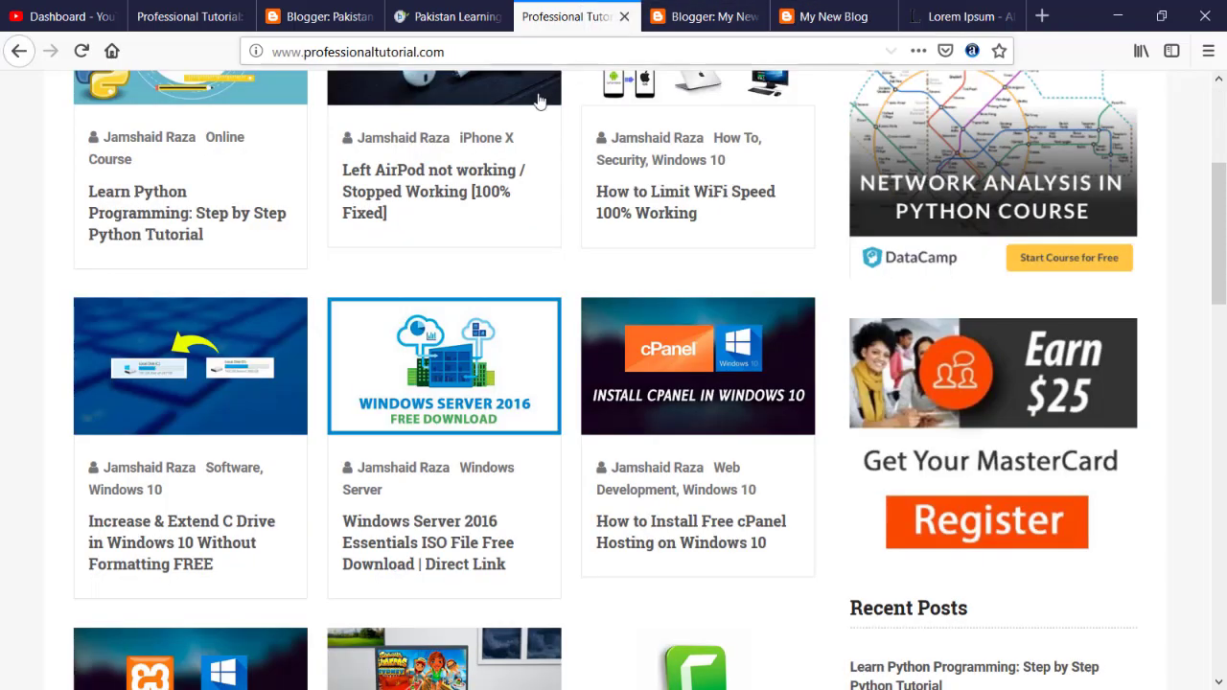
{"action": "scroll", "coordinate": [254, 266], "scroll_direction": "up", "scroll_amount": 2}
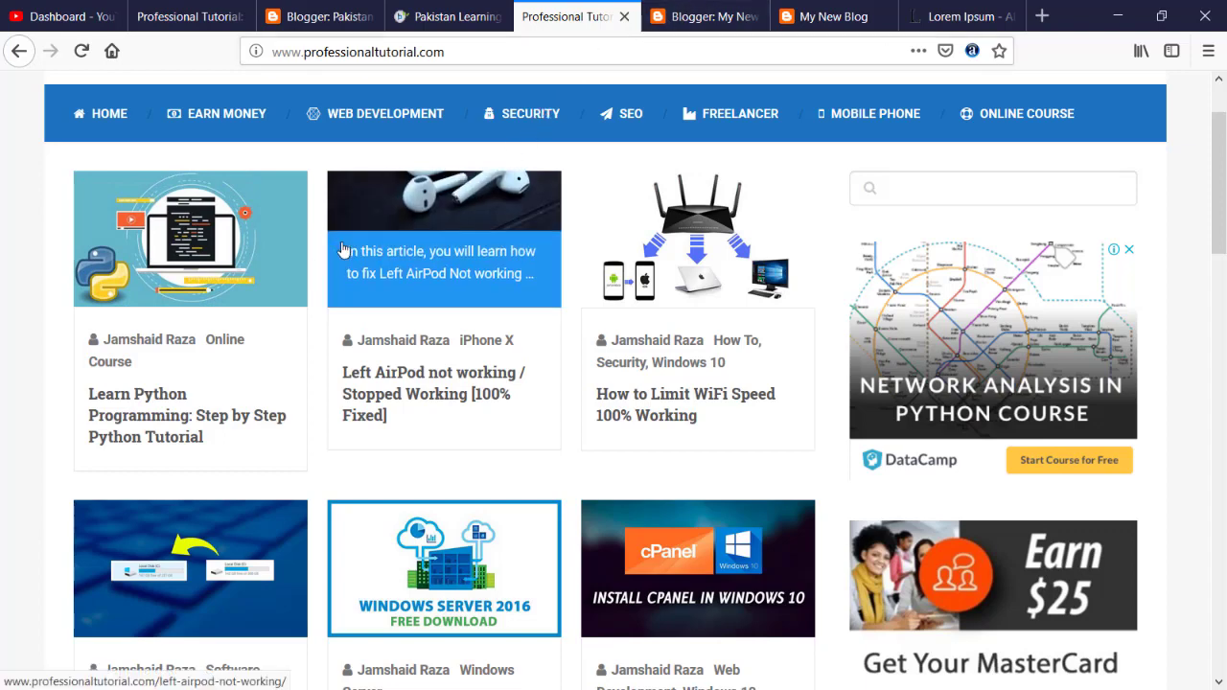
{"action": "left_click", "coordinate": [811, 10]}
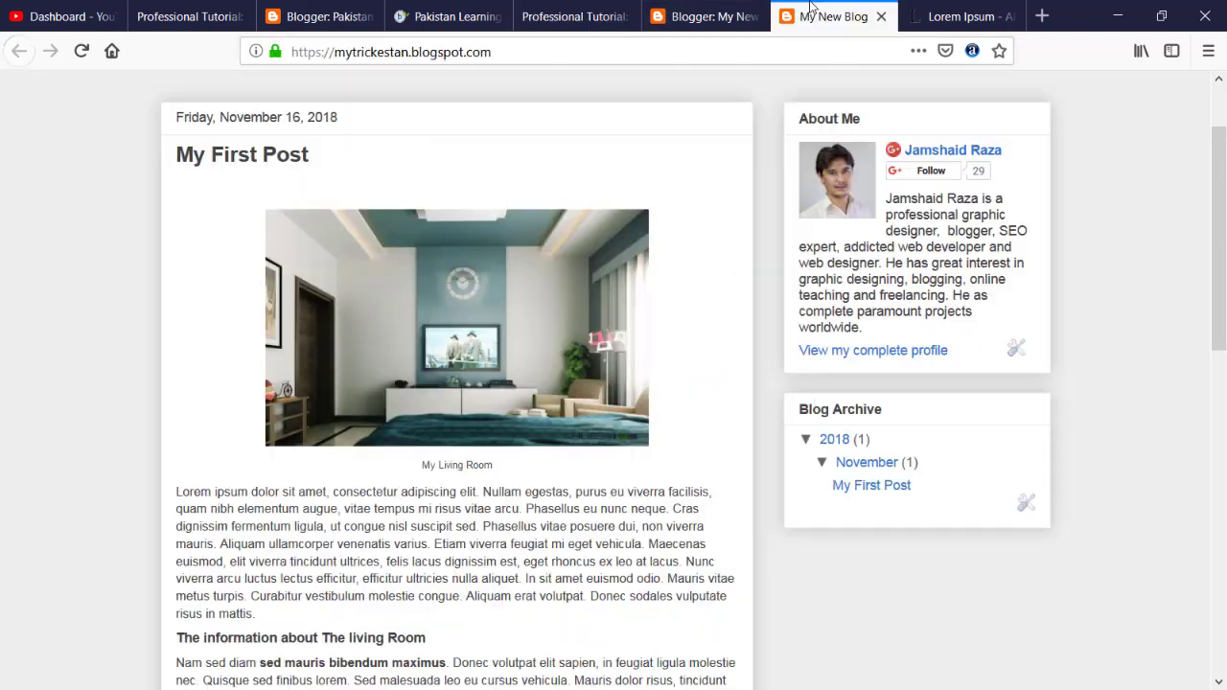